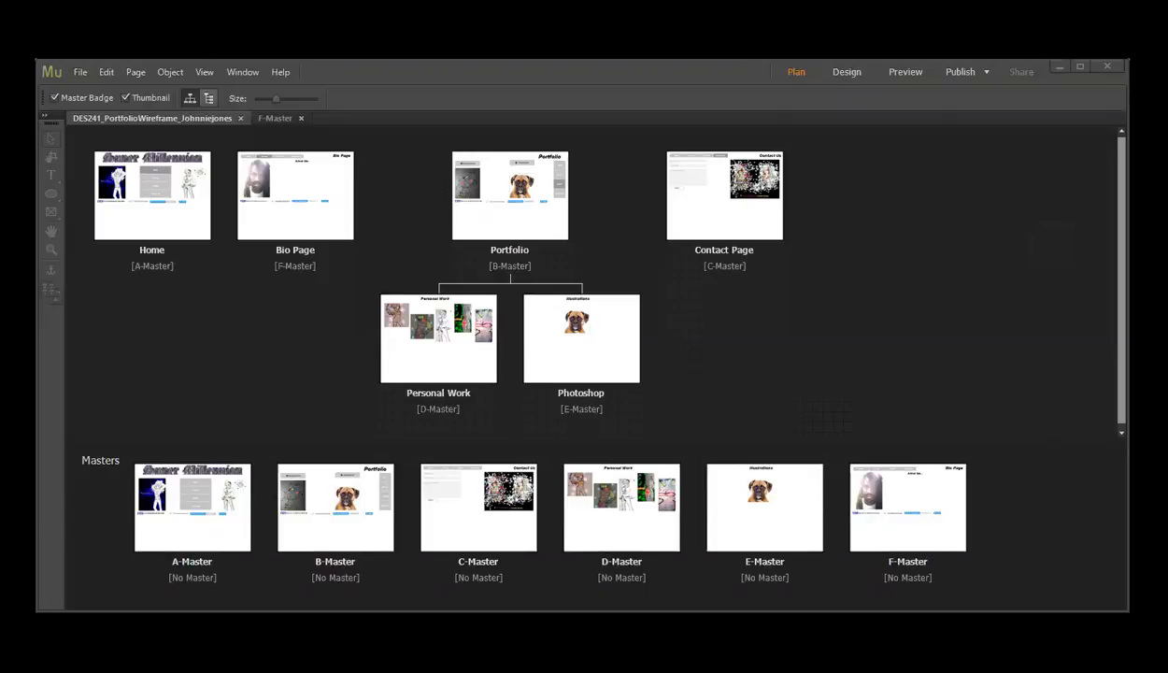
# Step: Open the A-Master page to review its banner, images and navigation layout, and return to the site plan
pyautogui.click(678, 69)
pyautogui.moveTo(190, 495)
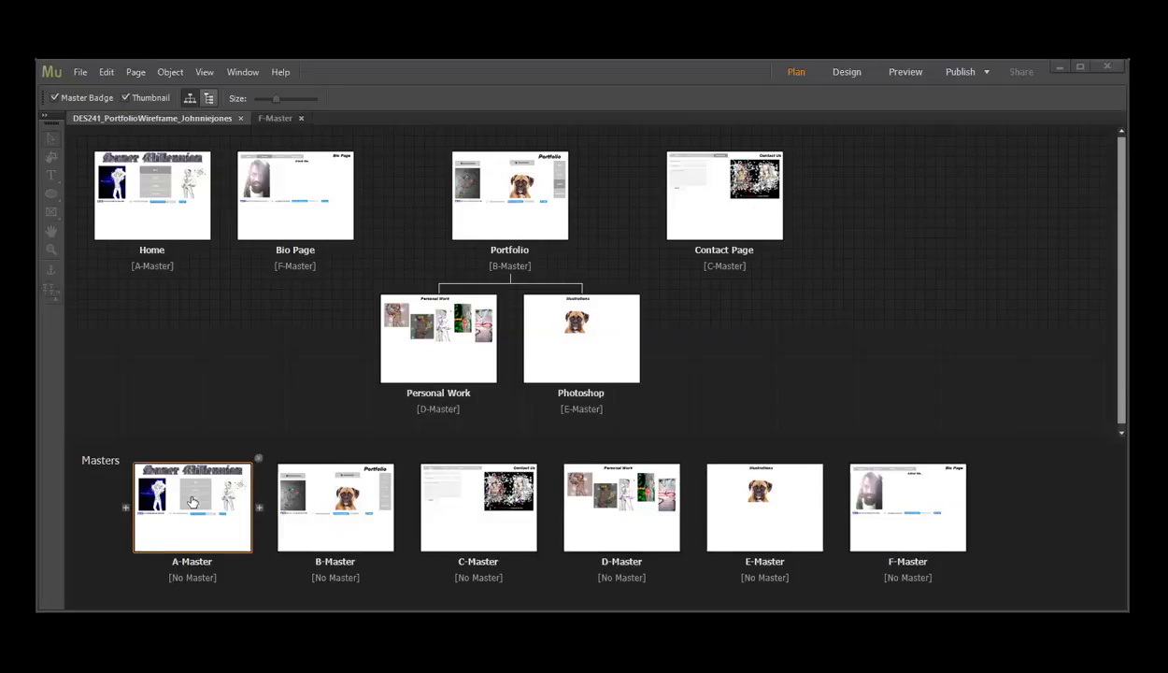
pyautogui.click(175, 186)
pyautogui.doubleClick(192, 507)
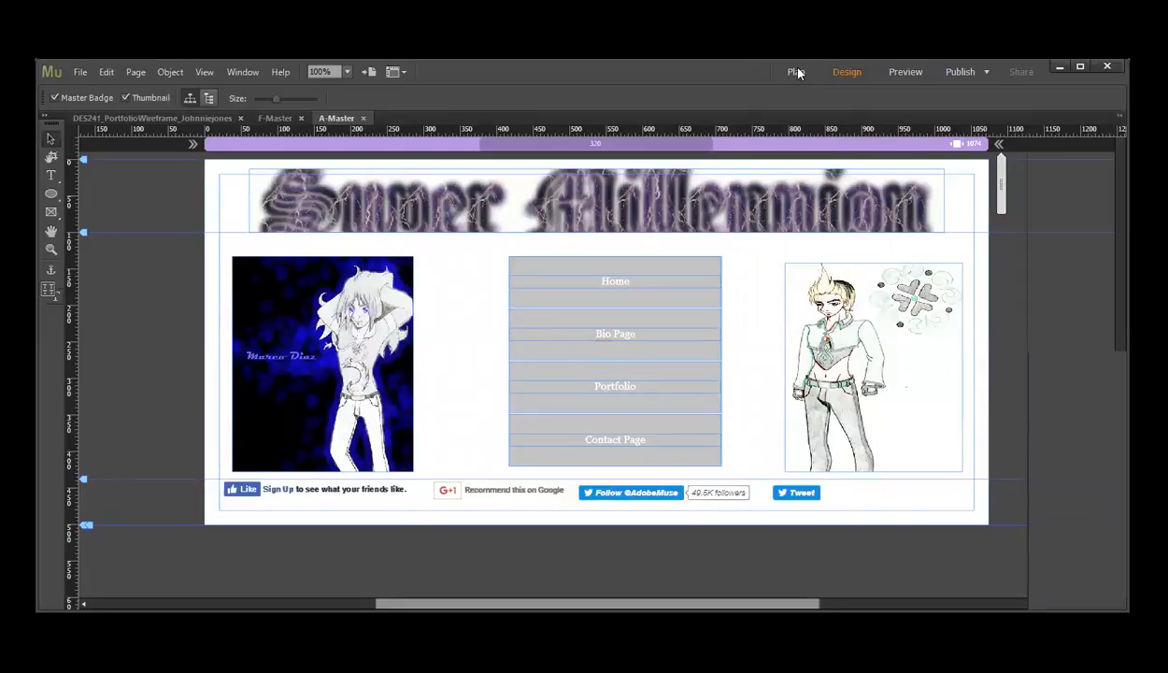
pyautogui.click(795, 72)
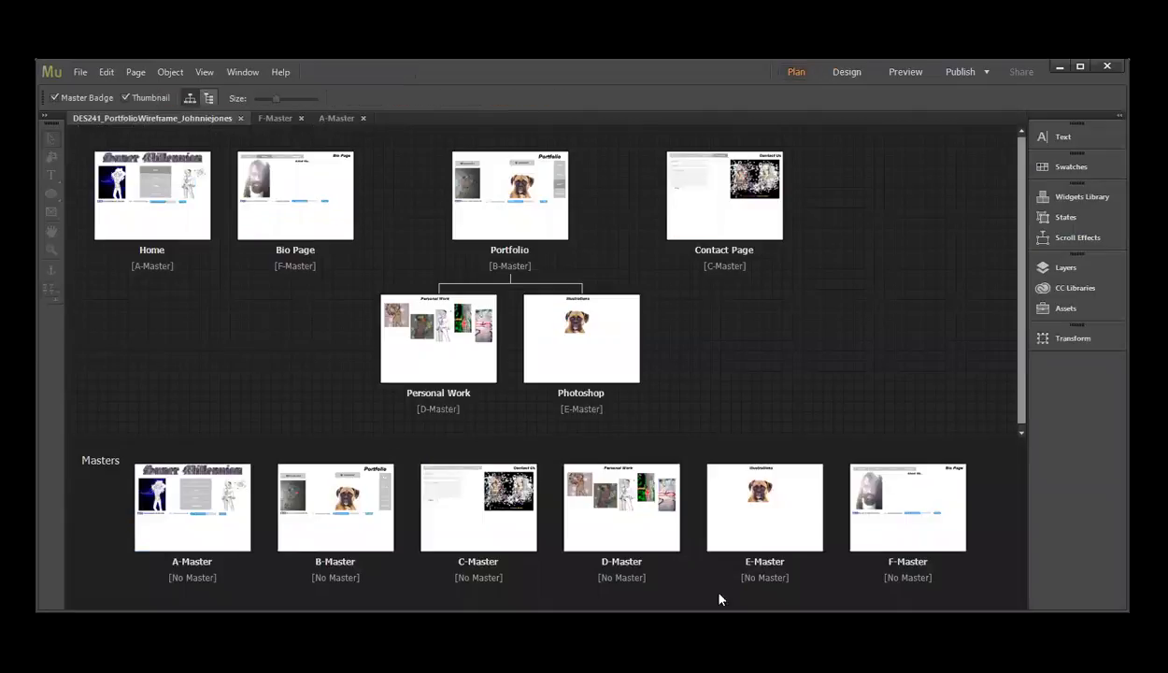
# Step: Delete the Personal Work and Photoshop child pages beneath the Portfolio page in the site plan
pyautogui.moveTo(440, 358)
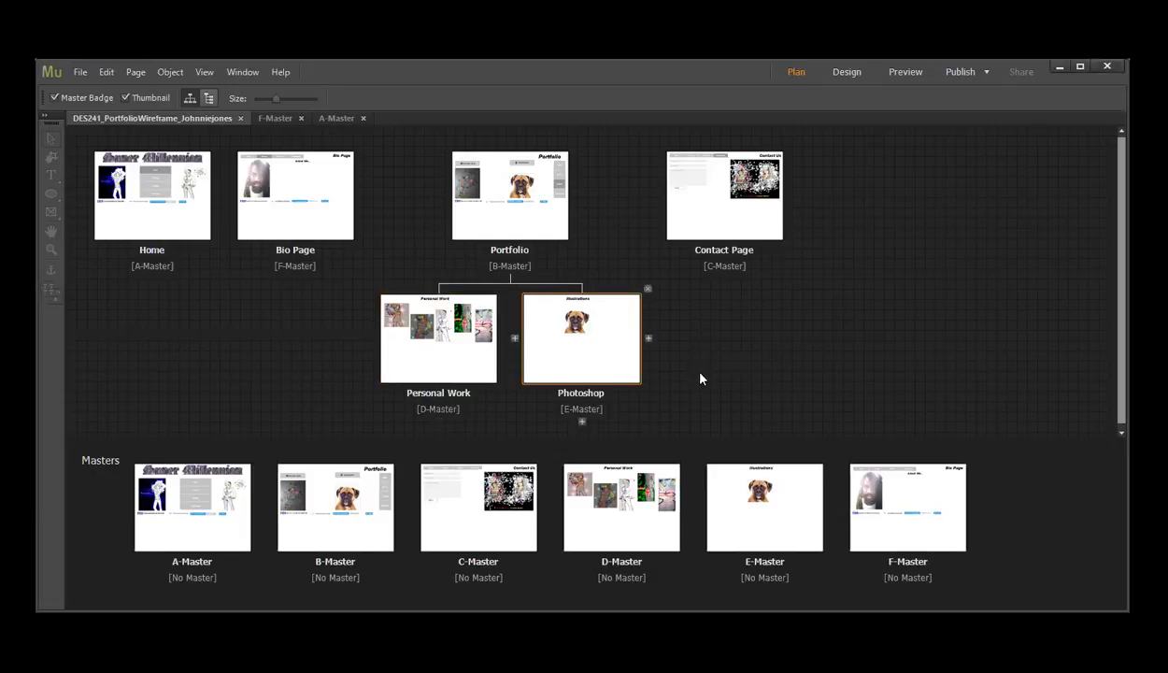
pyautogui.press('Delete')
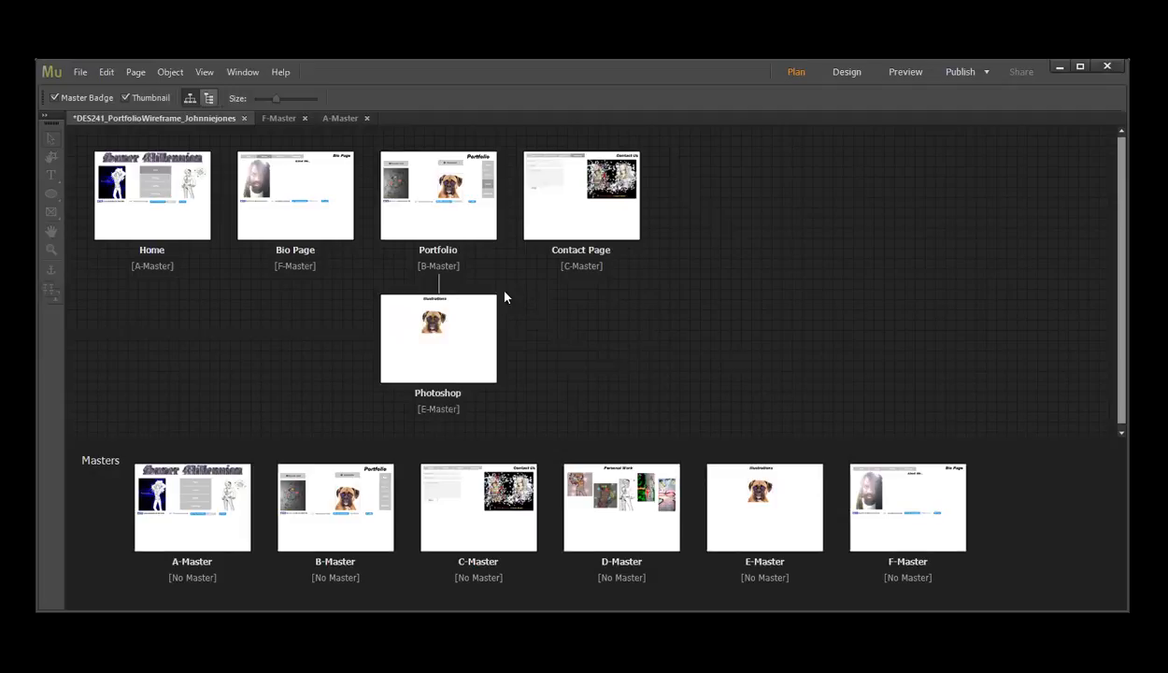
pyautogui.moveTo(504, 291)
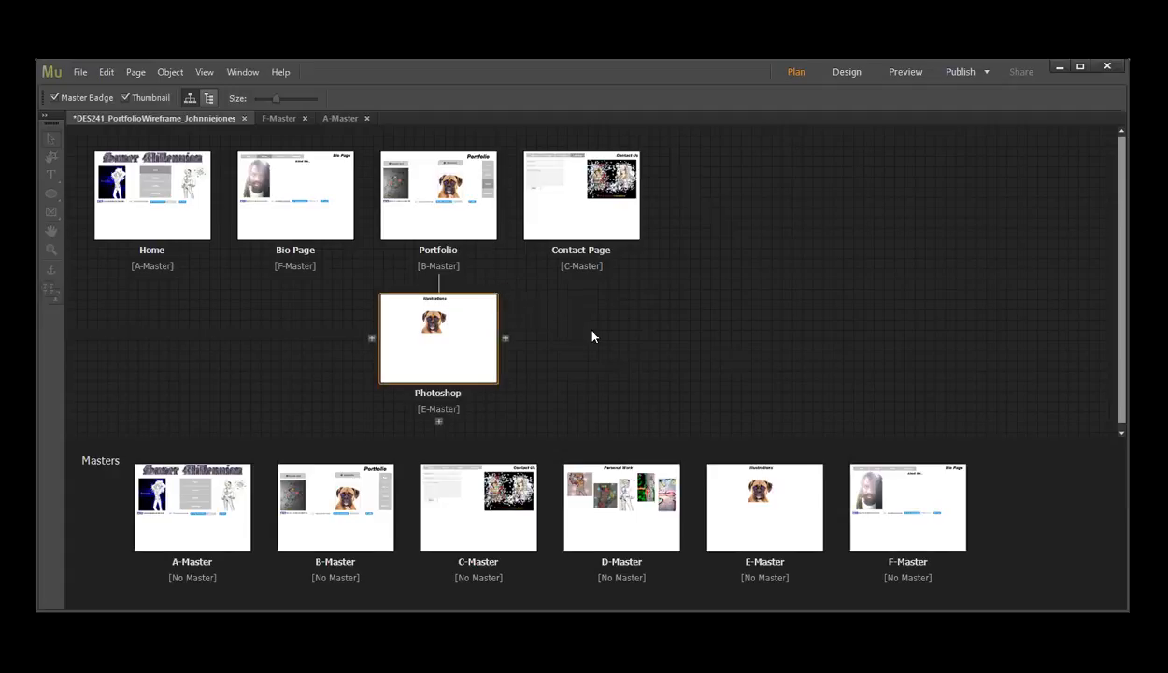
pyautogui.press('Delete')
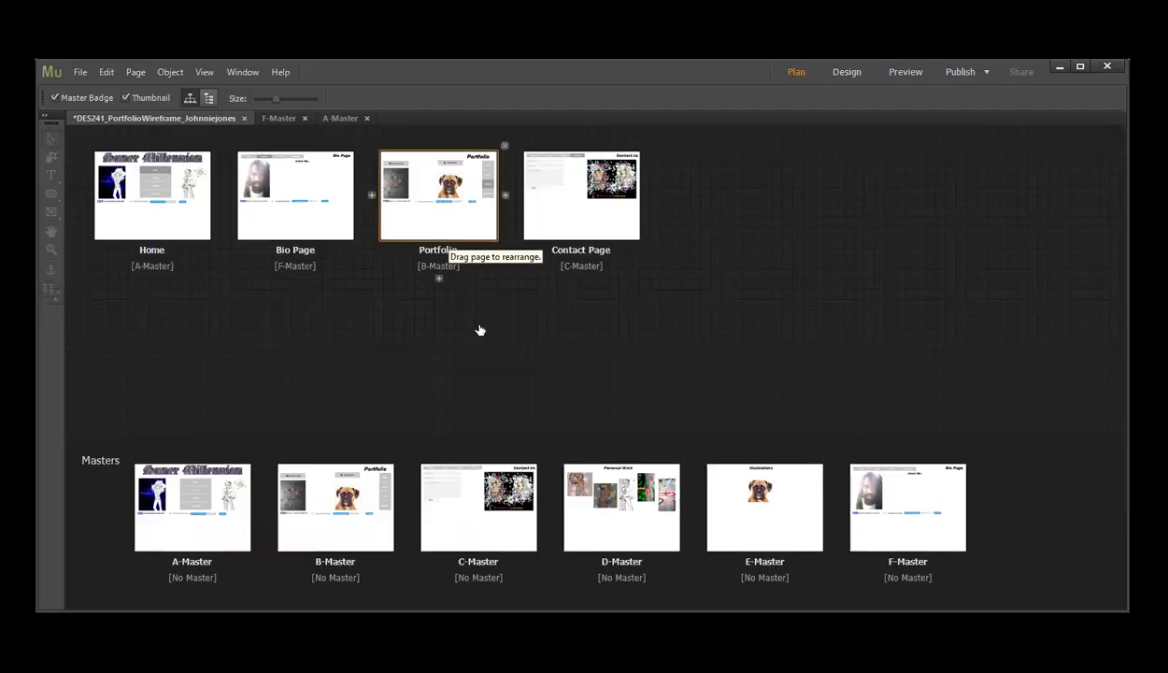
# Step: Open B-Master and select both portfolio images together with the Personal Work and Illustrations labels
pyautogui.doubleClick(351, 518)
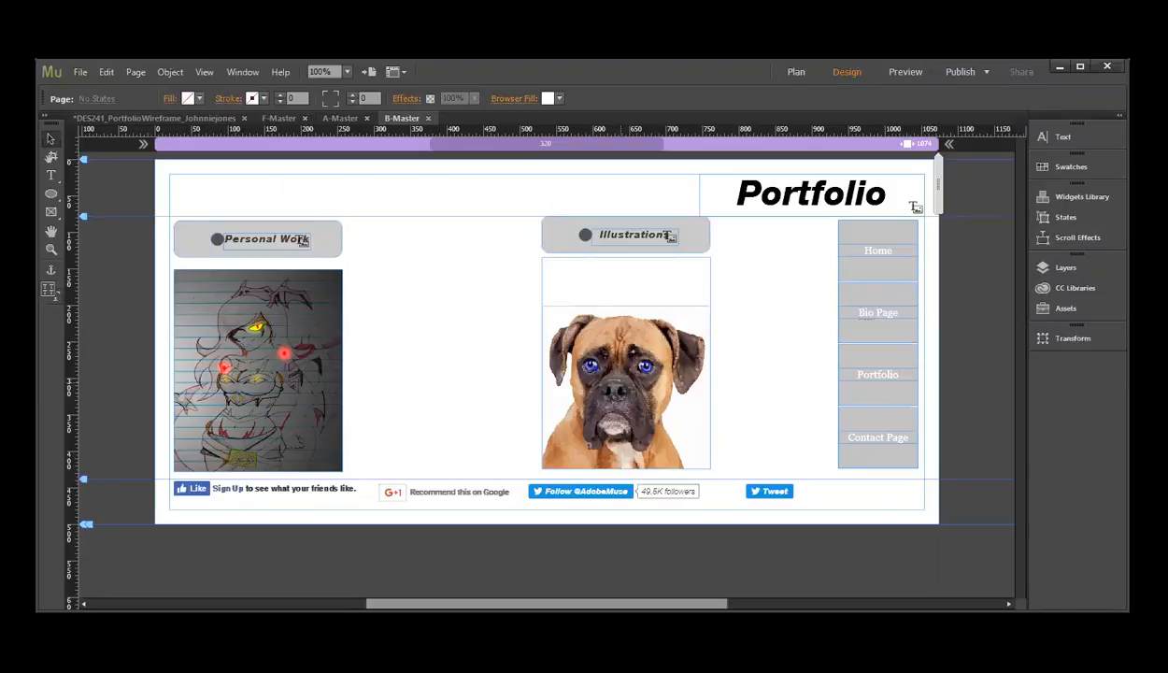
pyautogui.click(687, 440)
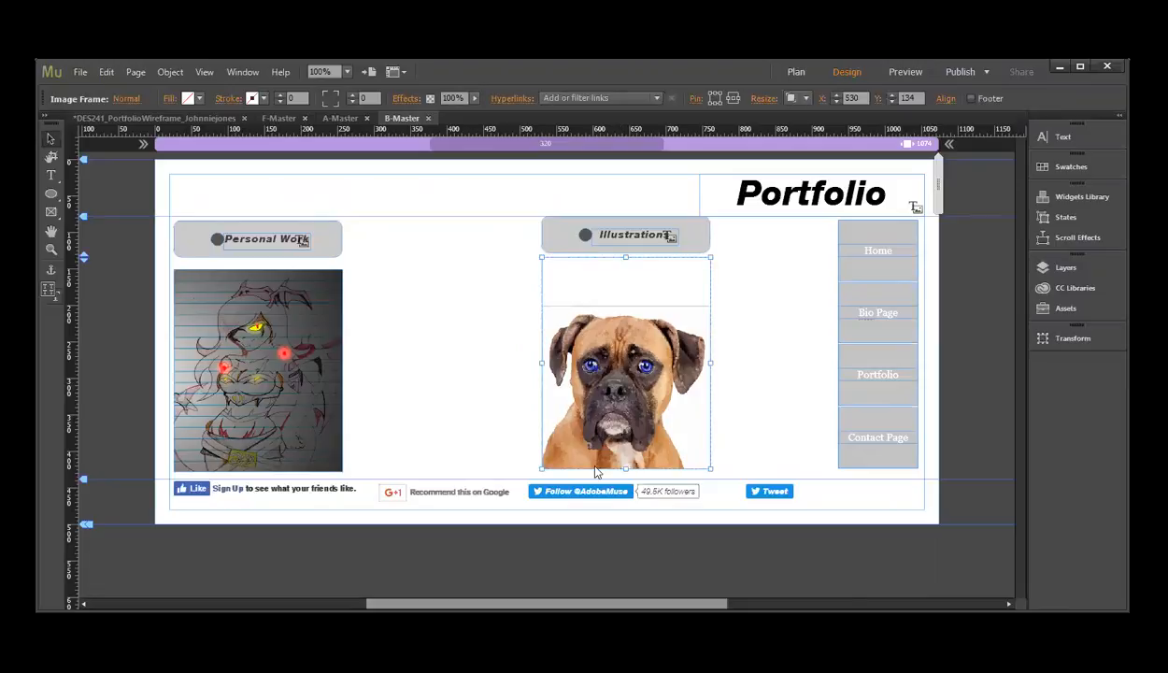
pyautogui.keyDown('shift'); pyautogui.click(225, 368); pyautogui.keyUp('shift')
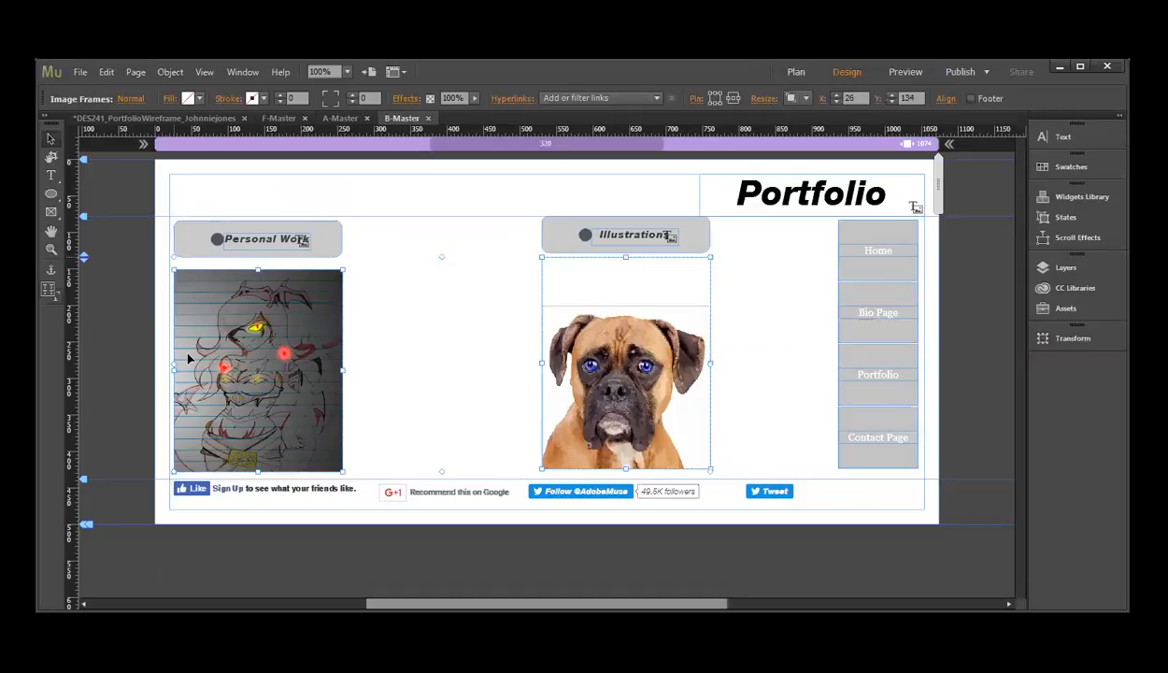
pyautogui.keyDown('shift'); pyautogui.click(619, 239); pyautogui.keyUp('shift')
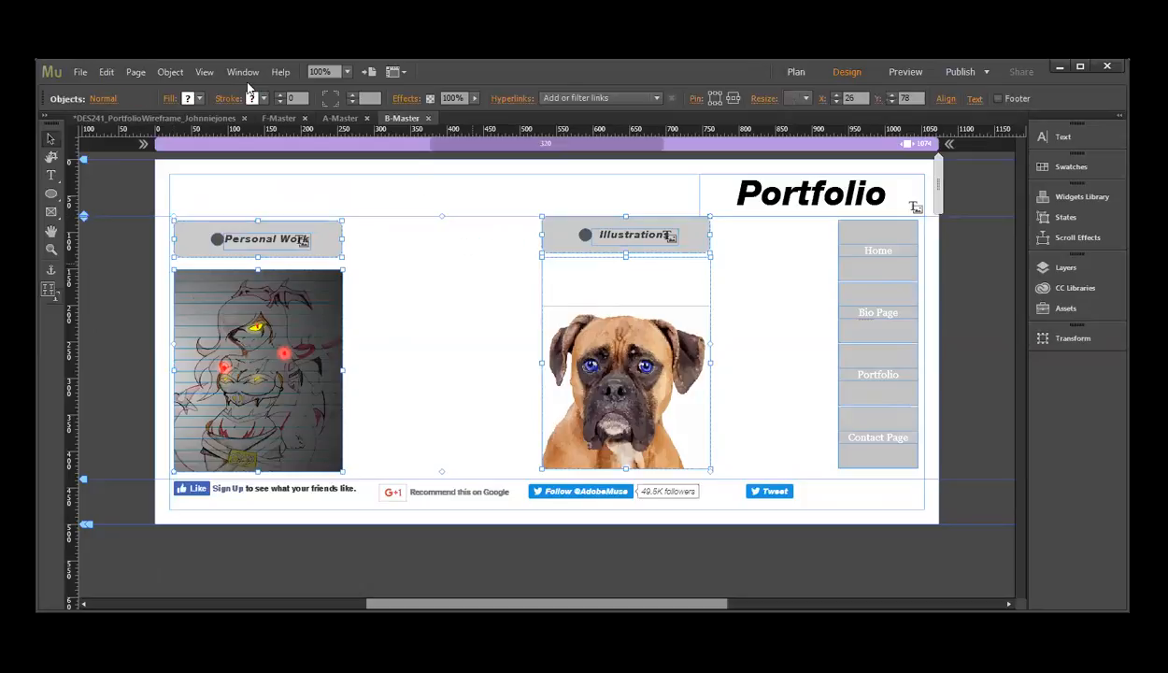
# Step: Try cutting the selected images and labels from B-Master without the Portfolio title, and undo that cut
pyautogui.click(110, 77)
pyautogui.click(142, 126)
pyautogui.press('Delete')
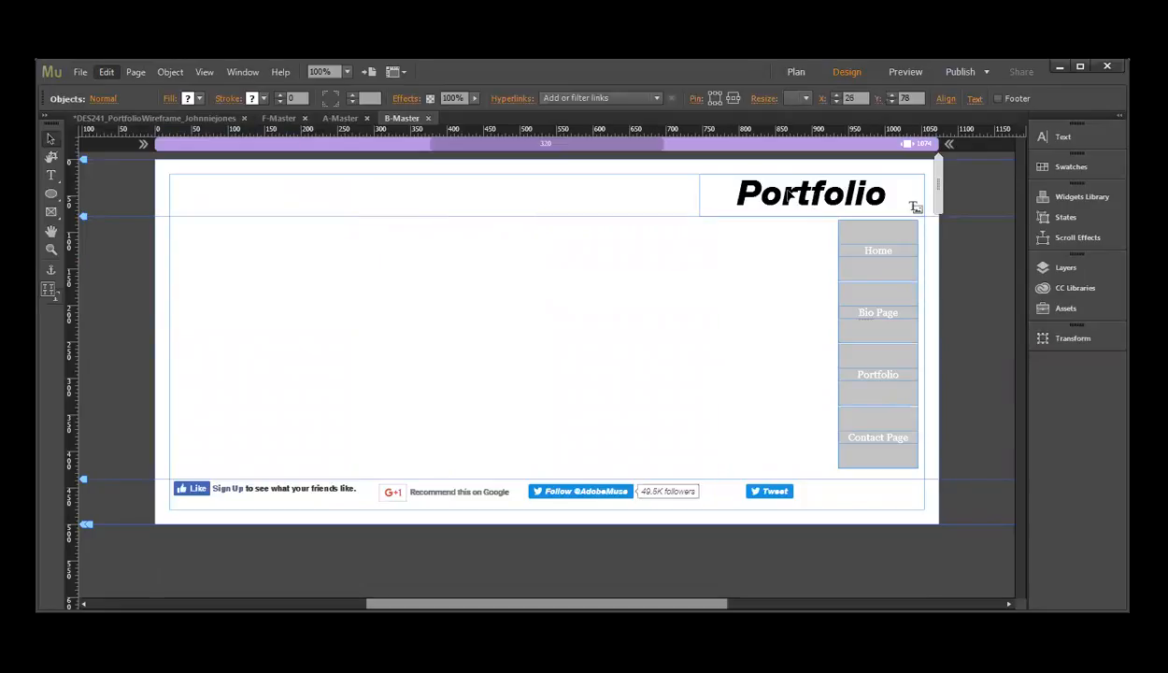
pyautogui.click(787, 194)
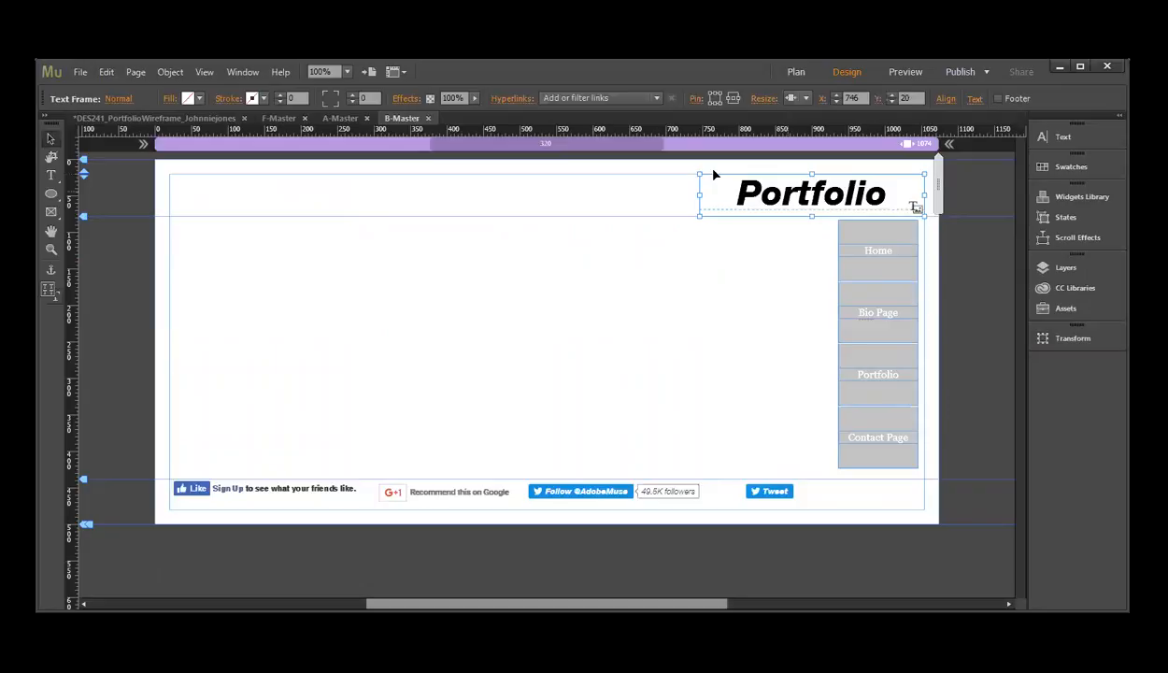
pyautogui.click(109, 73)
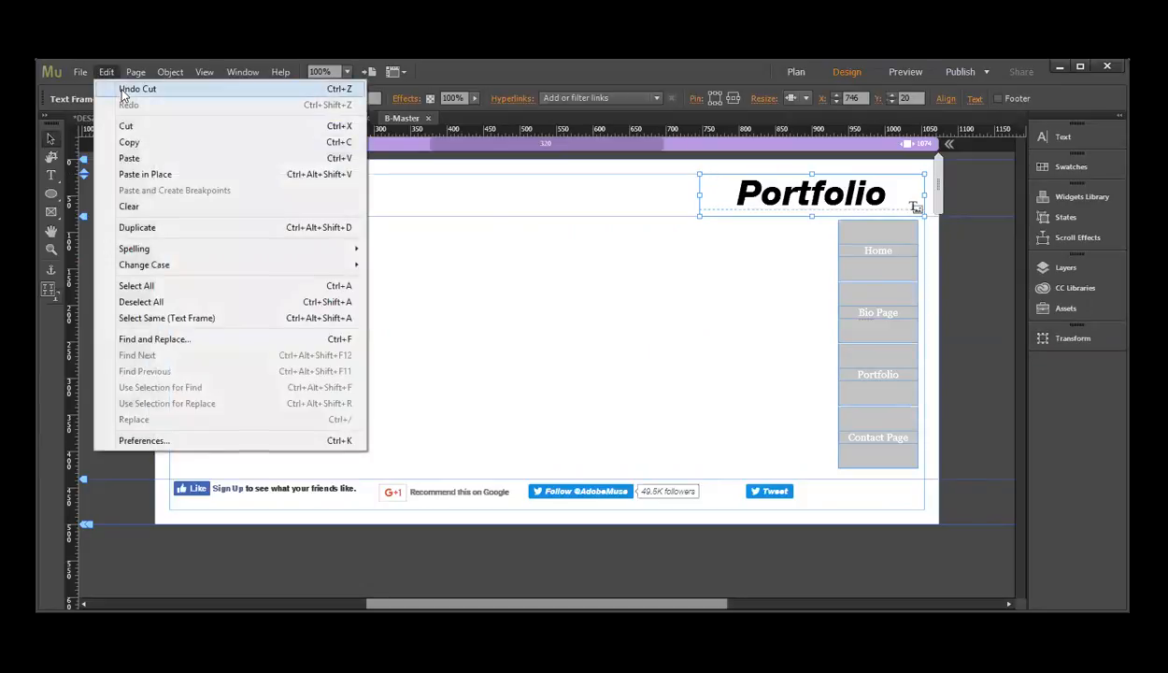
pyautogui.click(122, 89)
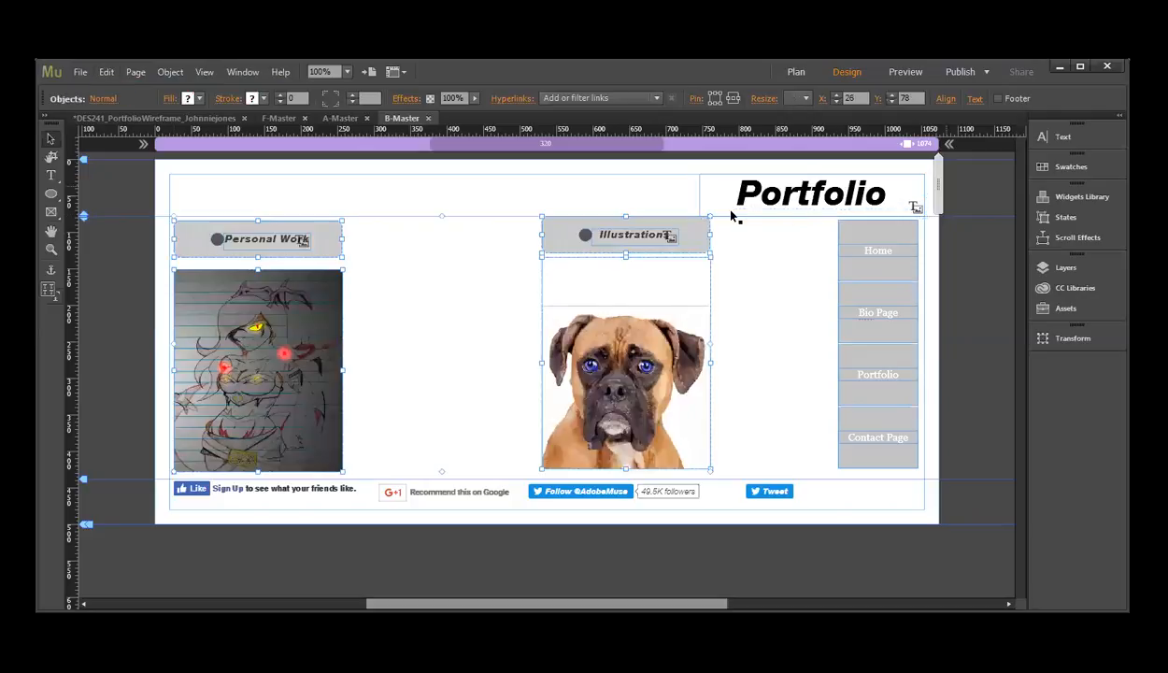
# Step: Add the Portfolio title to the selected images and labels and cut them all from B-Master
pyautogui.keyDown('shift'); pyautogui.click(805, 187); pyautogui.keyUp('shift')
pyautogui.click(106, 72)
pyautogui.click(163, 127)
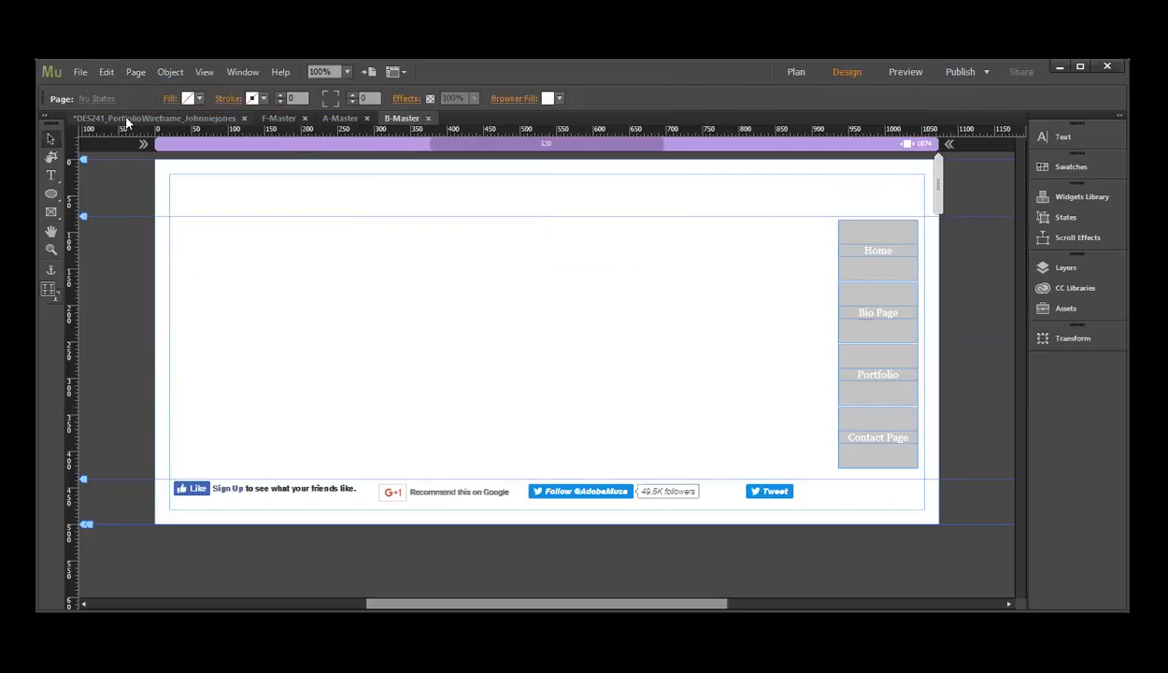
# Step: Open the Portfolio page from the site plan and paste the cut title, labels and images in place
pyautogui.click(177, 119)
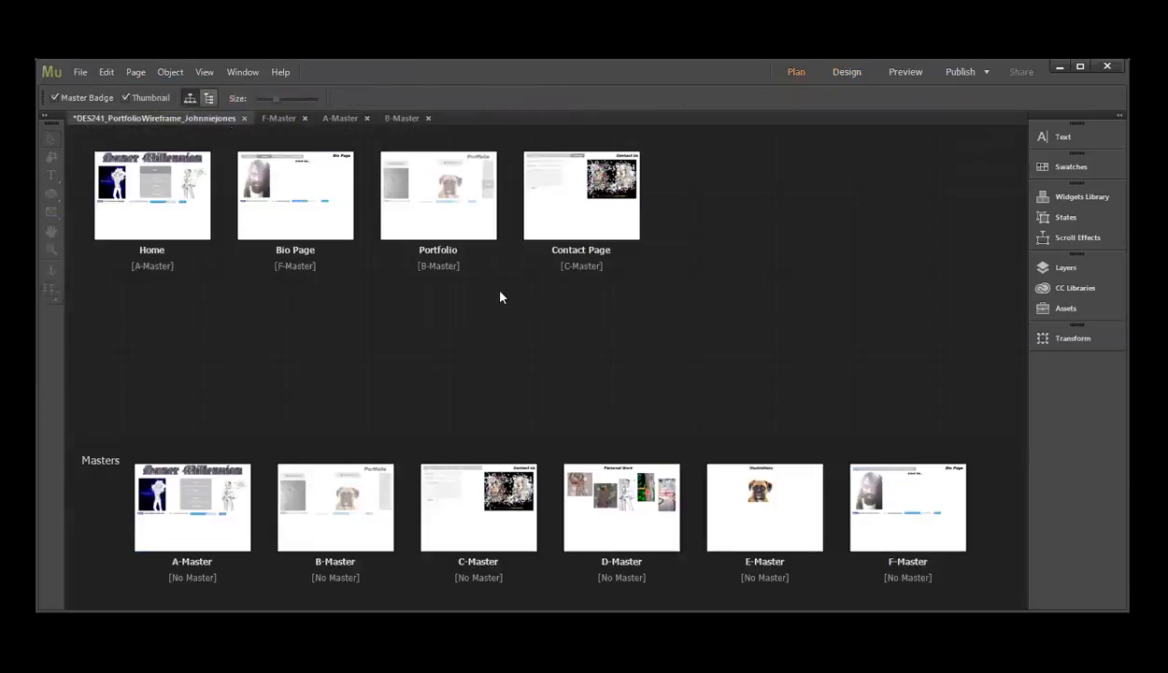
pyautogui.doubleClick(448, 182)
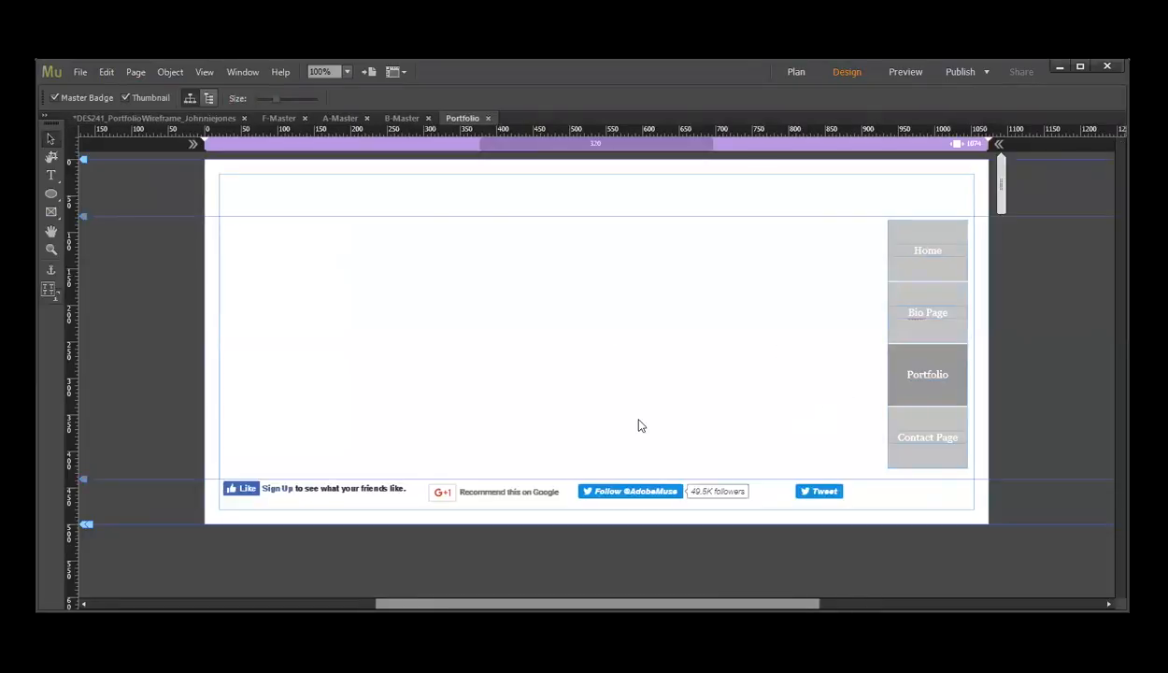
pyautogui.click(107, 71)
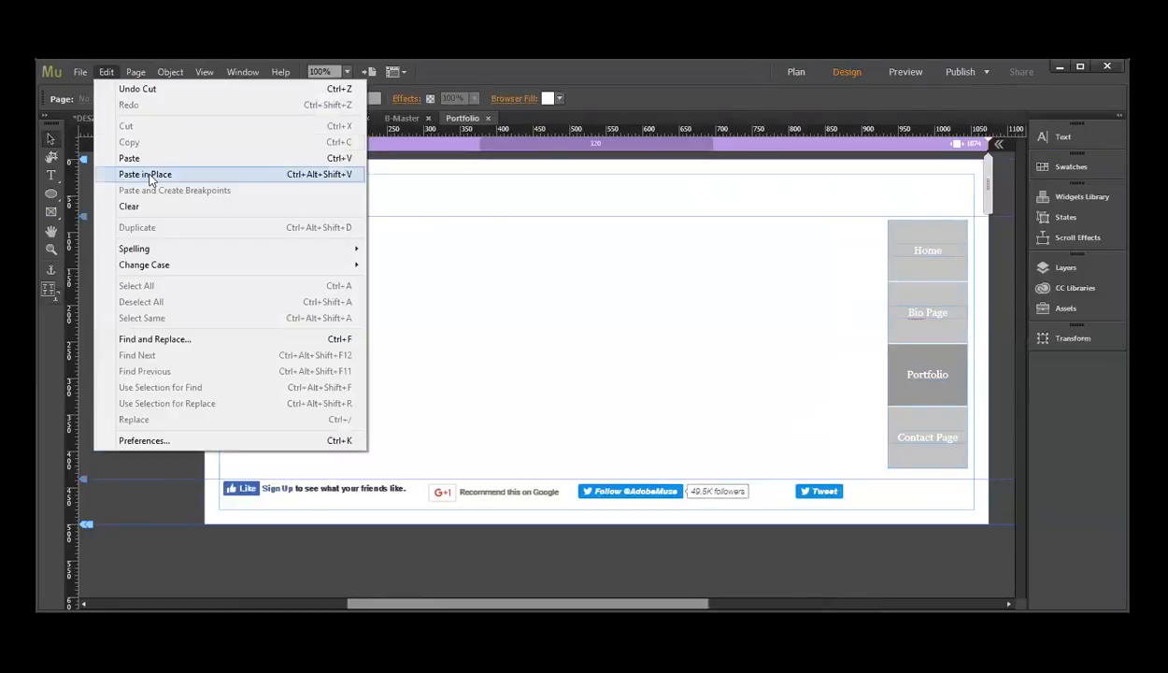
pyautogui.click(147, 176)
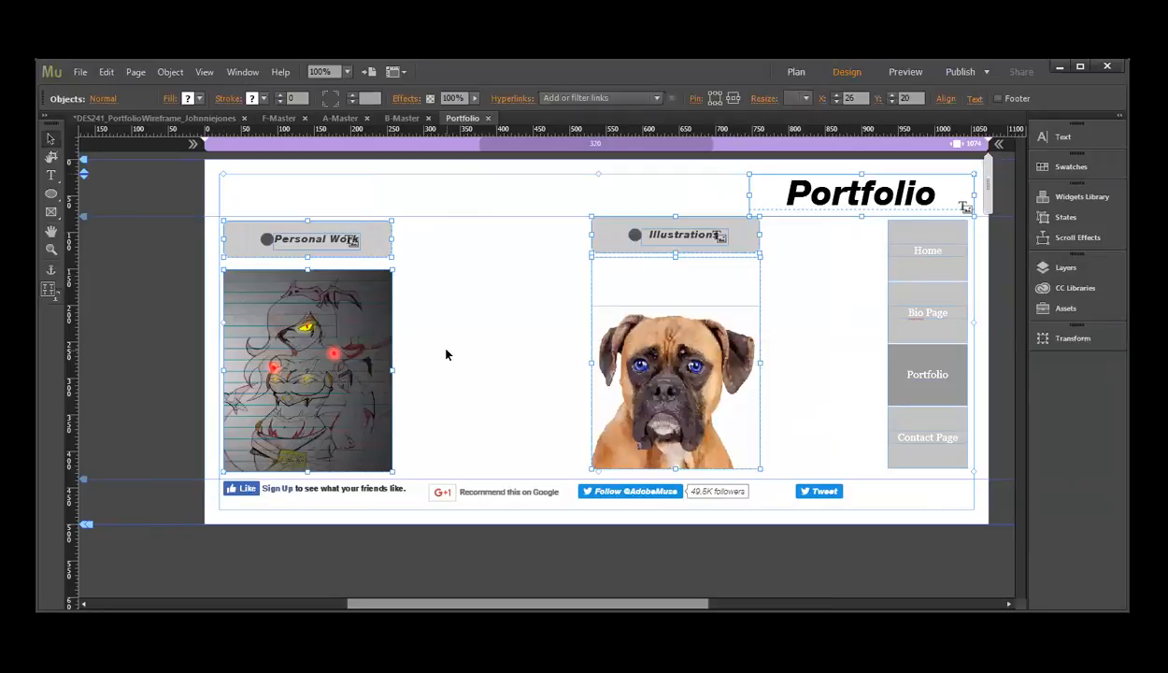
pyautogui.click(411, 275)
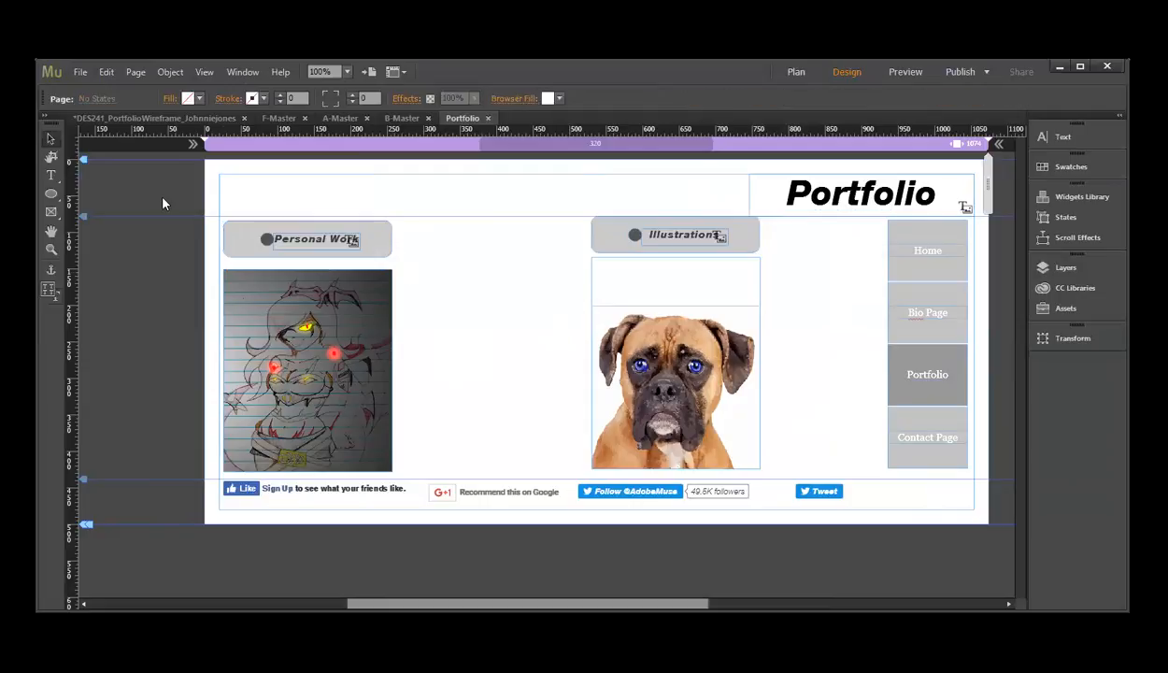
# Step: Return to the site plan and delete the F-Master and E-Master pages
pyautogui.click(116, 117)
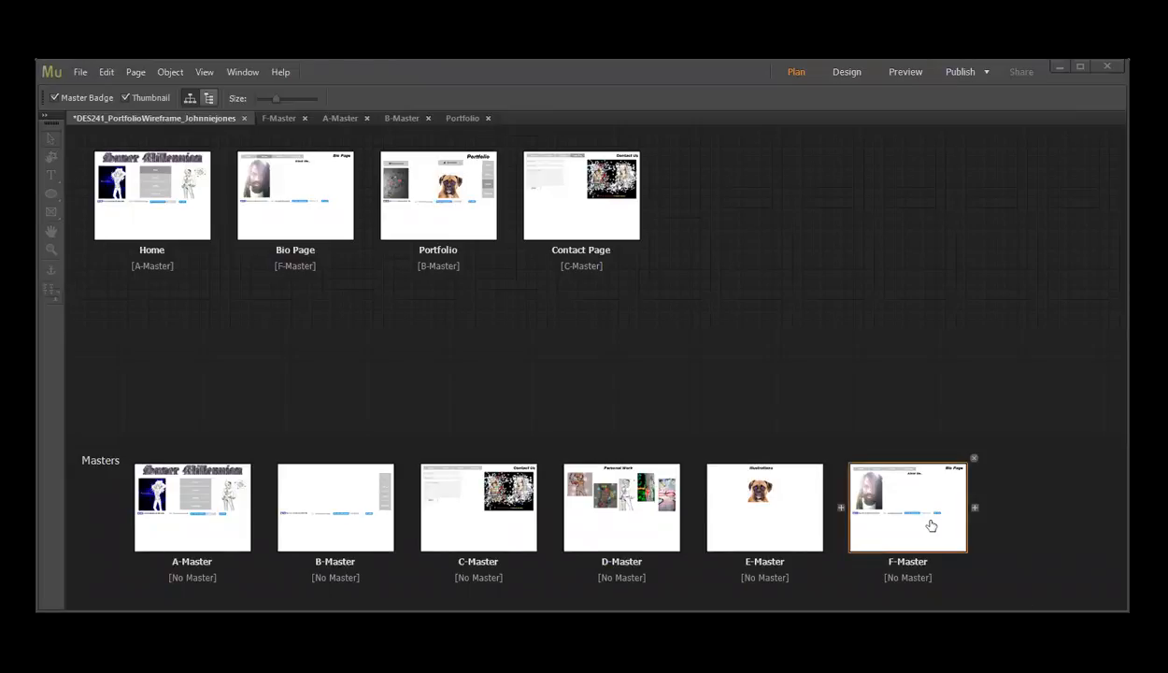
pyautogui.moveTo(922, 490)
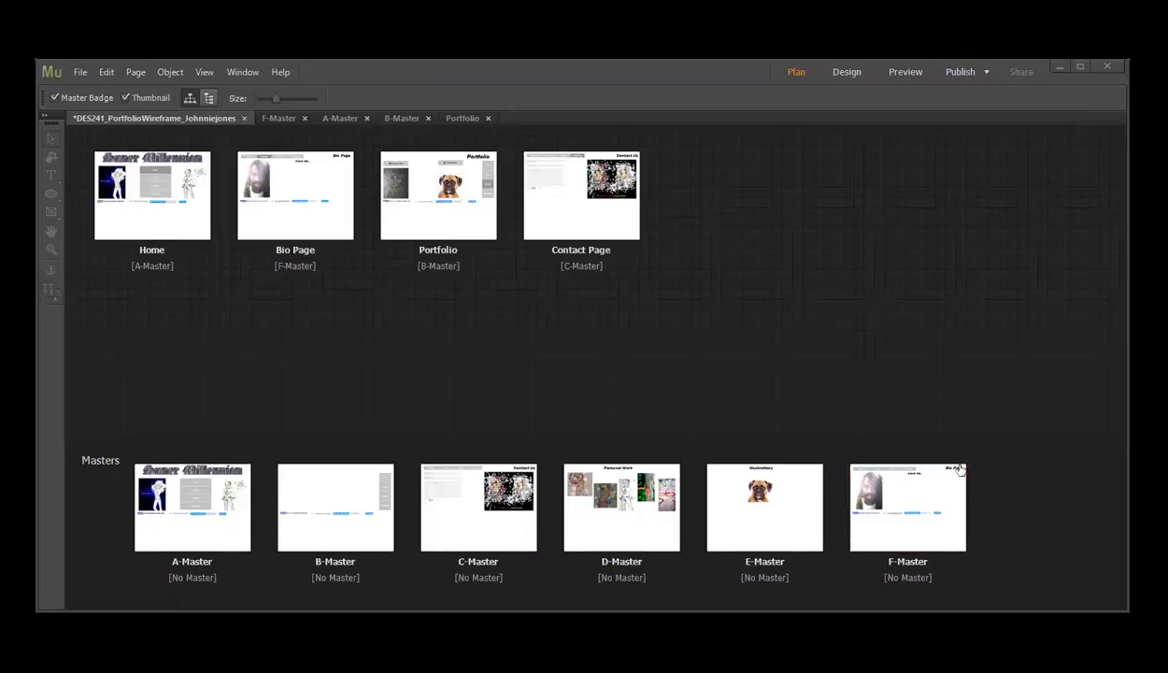
pyautogui.moveTo(968, 467)
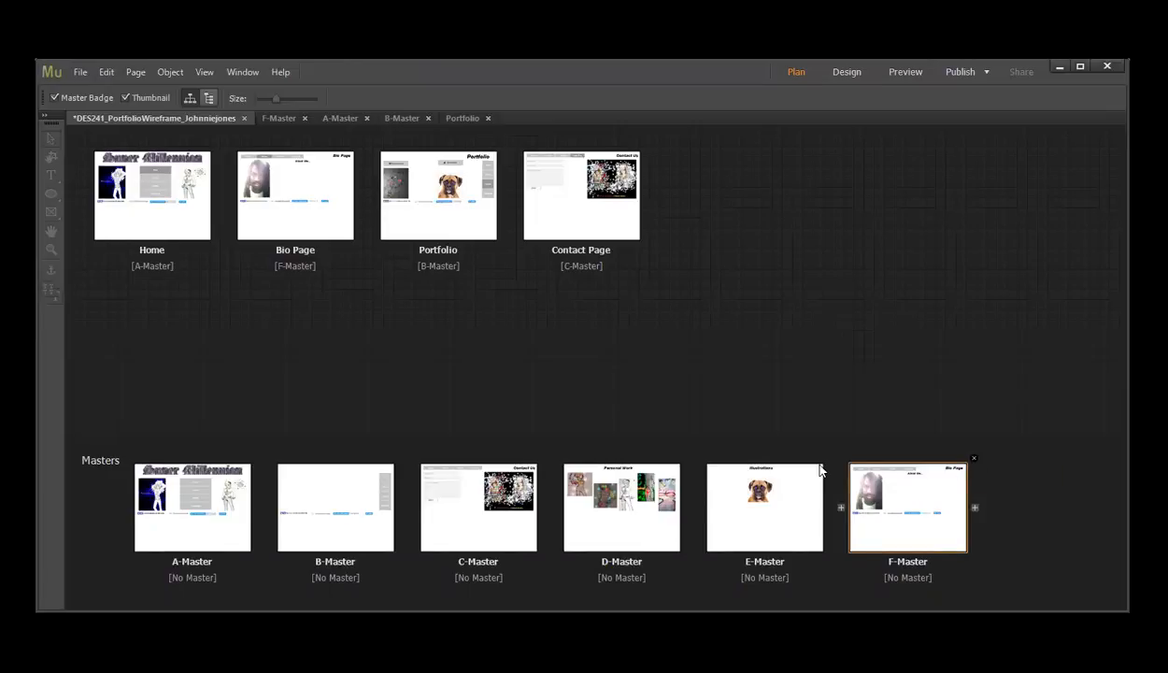
pyautogui.press('Delete')
pyautogui.click(589, 393)
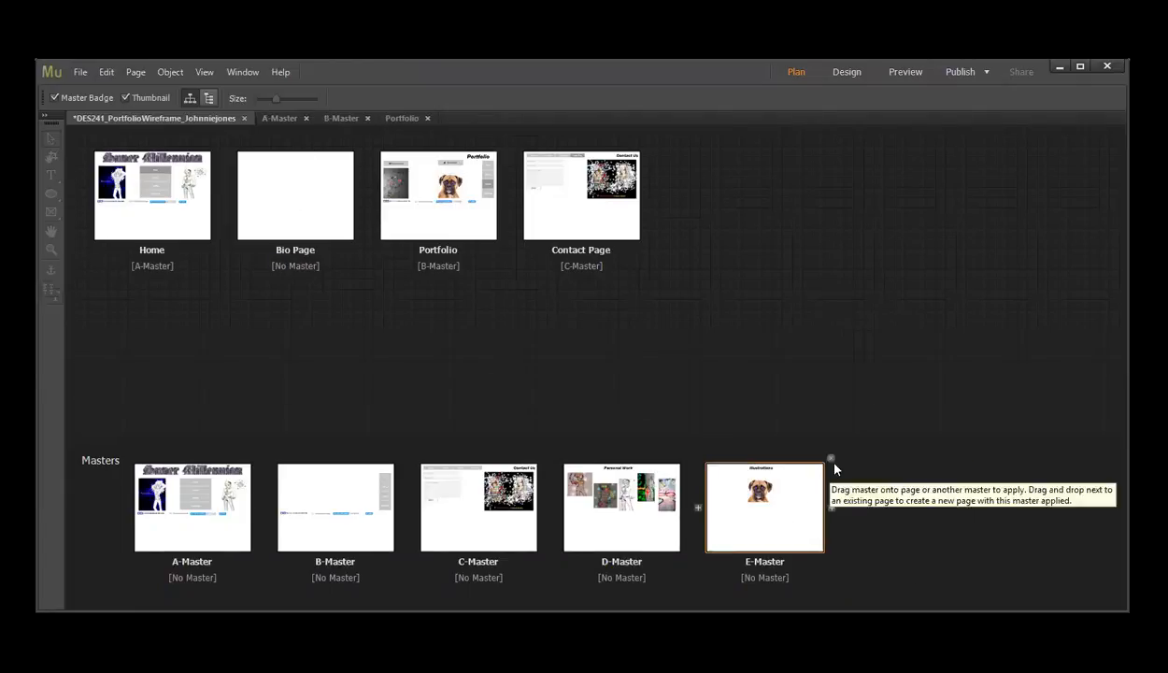
pyautogui.click(830, 458)
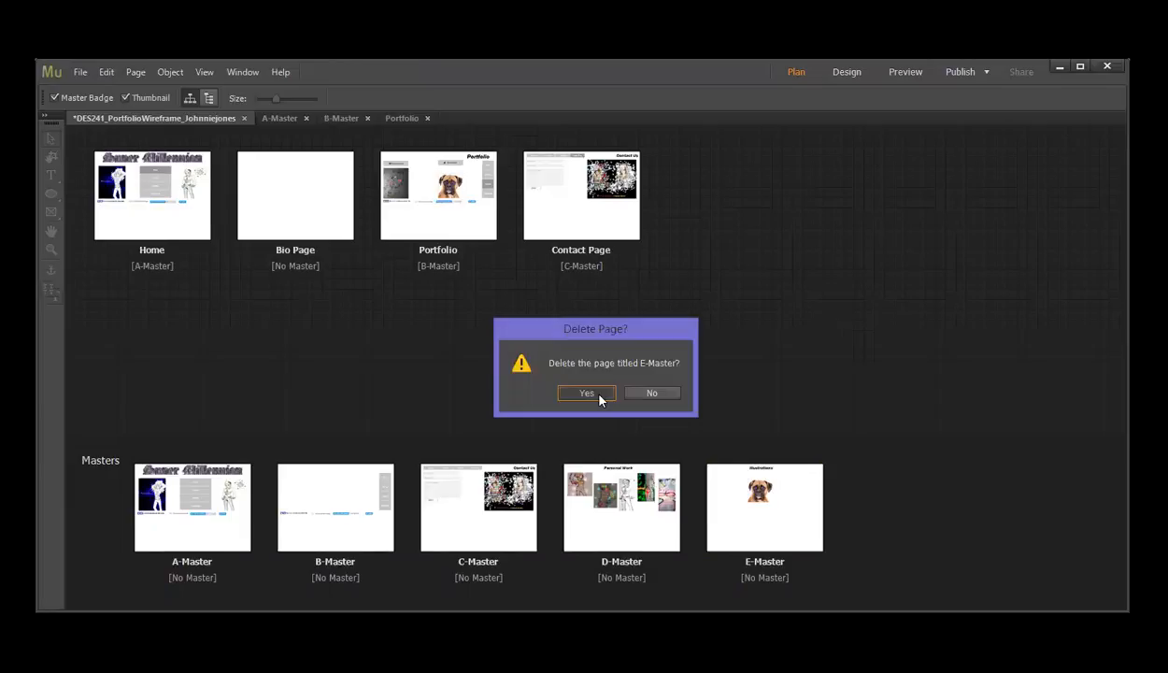
pyautogui.click(584, 384)
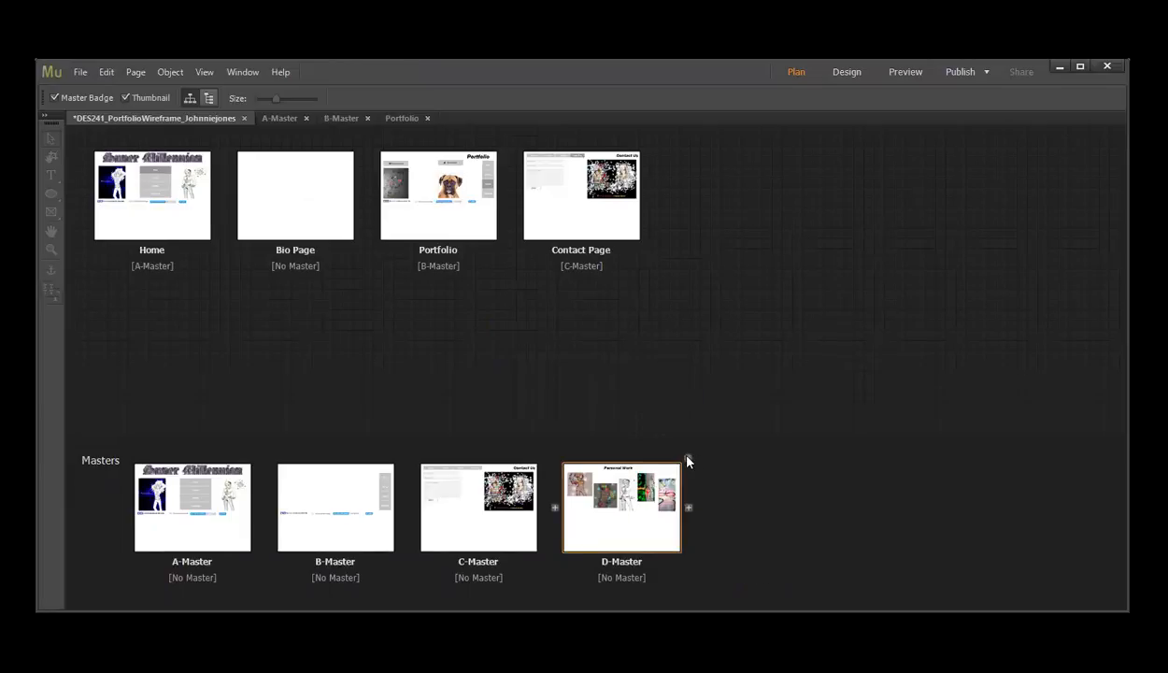
# Step: Delete the D-Master and C-Master pages from the site plan
pyautogui.press('Delete')
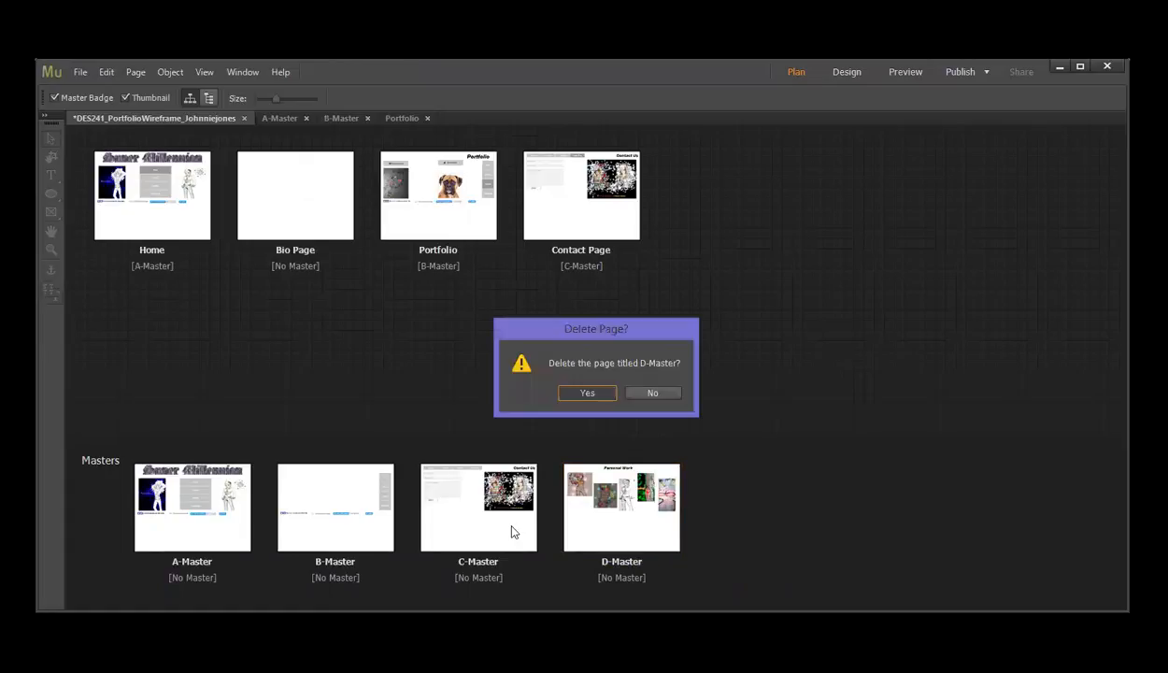
pyautogui.press('Return')
pyautogui.click(545, 460)
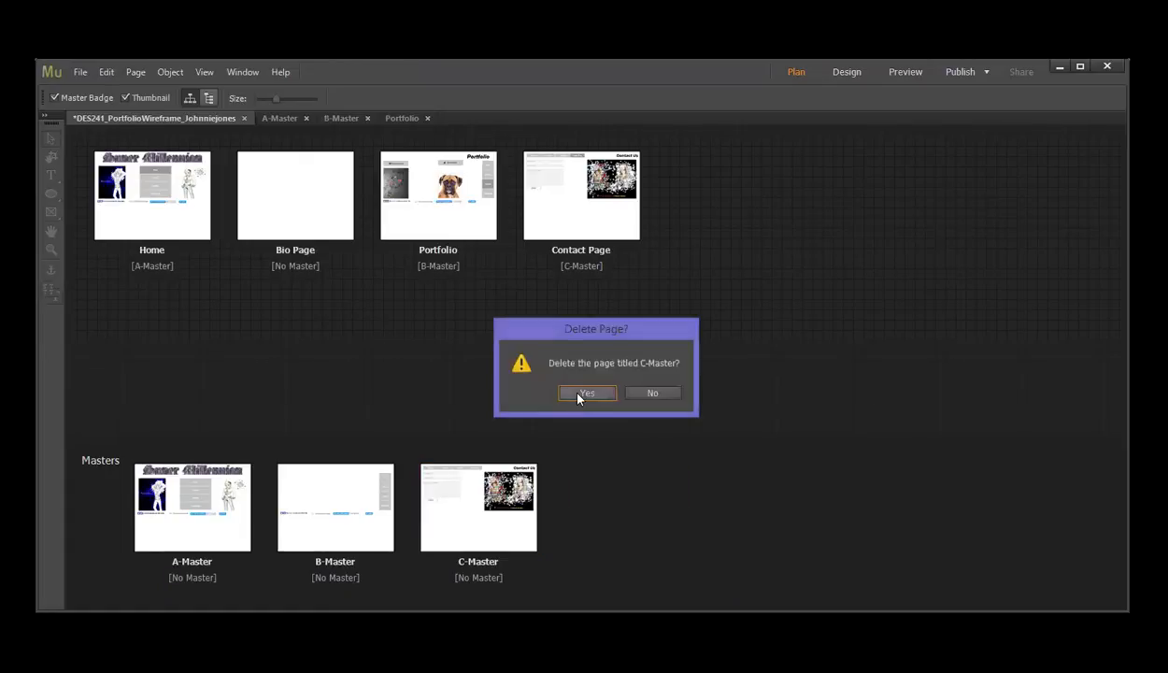
pyautogui.click(578, 395)
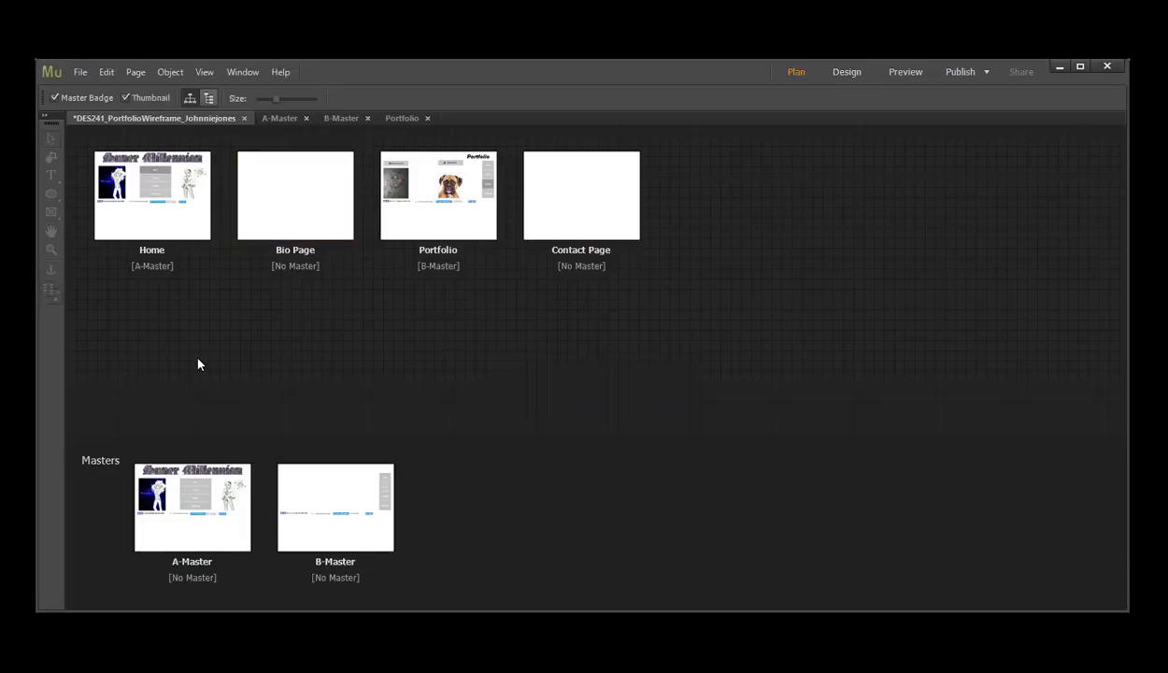
# Step: Copy the Super Millennion banner image from A-Master and paste it onto B-Master
pyautogui.moveTo(147, 257)
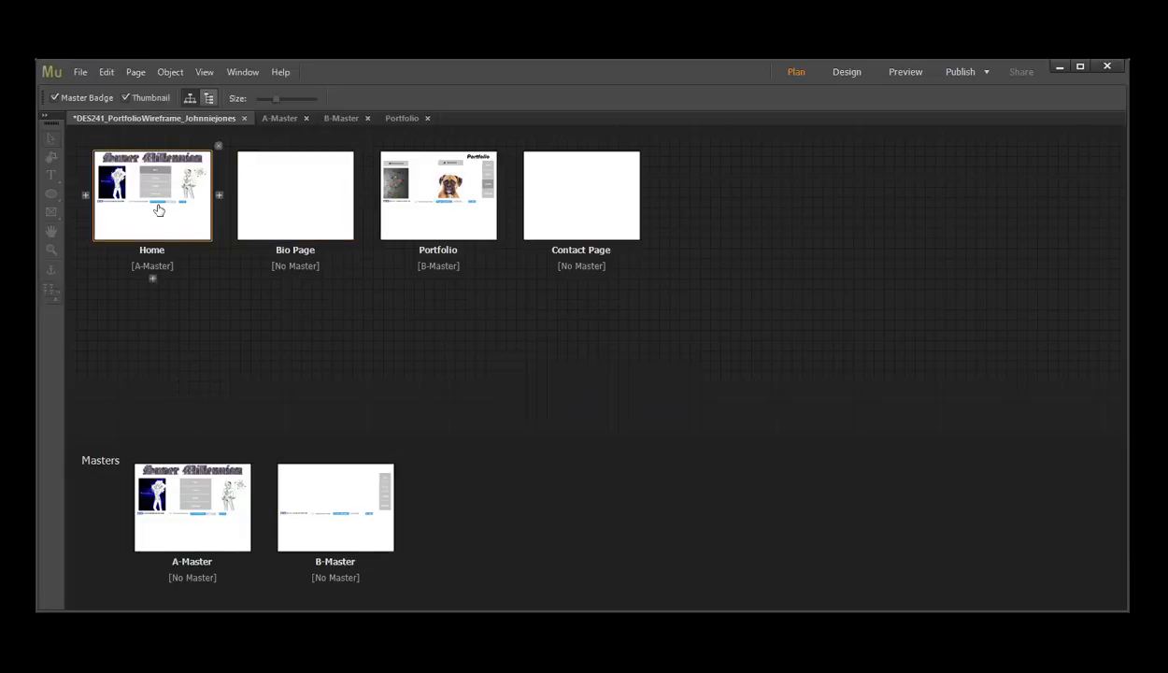
pyautogui.moveTo(196, 504)
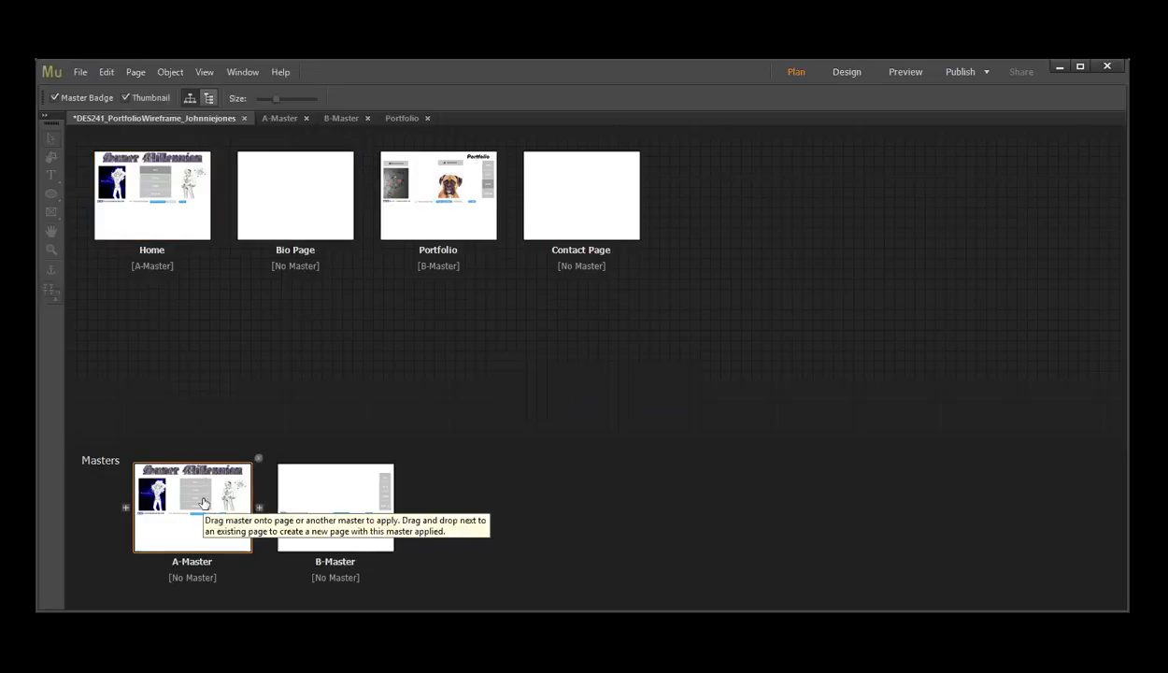
pyautogui.doubleClick(202, 505)
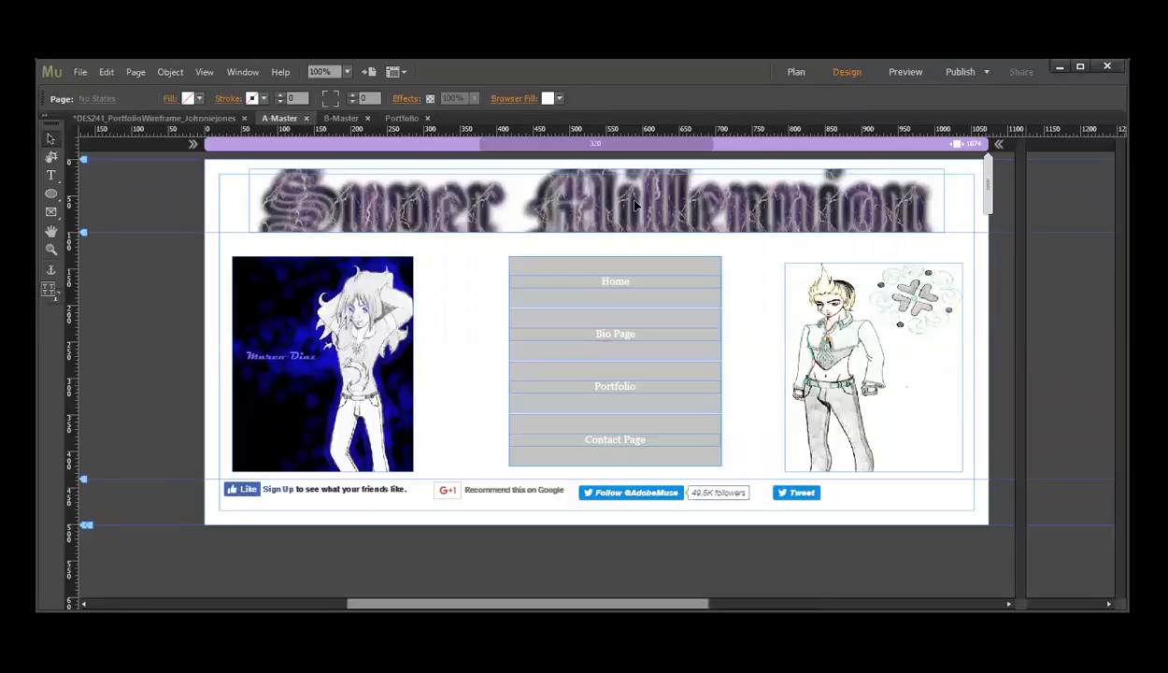
pyautogui.click(634, 207)
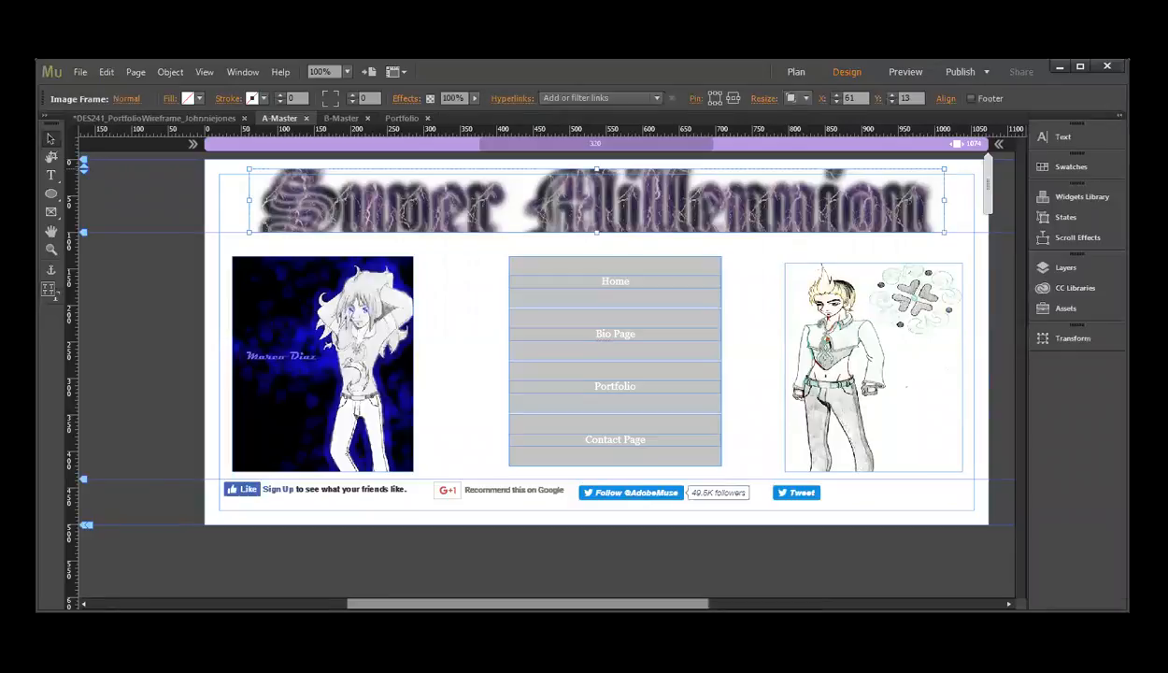
pyautogui.click(106, 72)
pyautogui.click(130, 142)
pyautogui.click(340, 118)
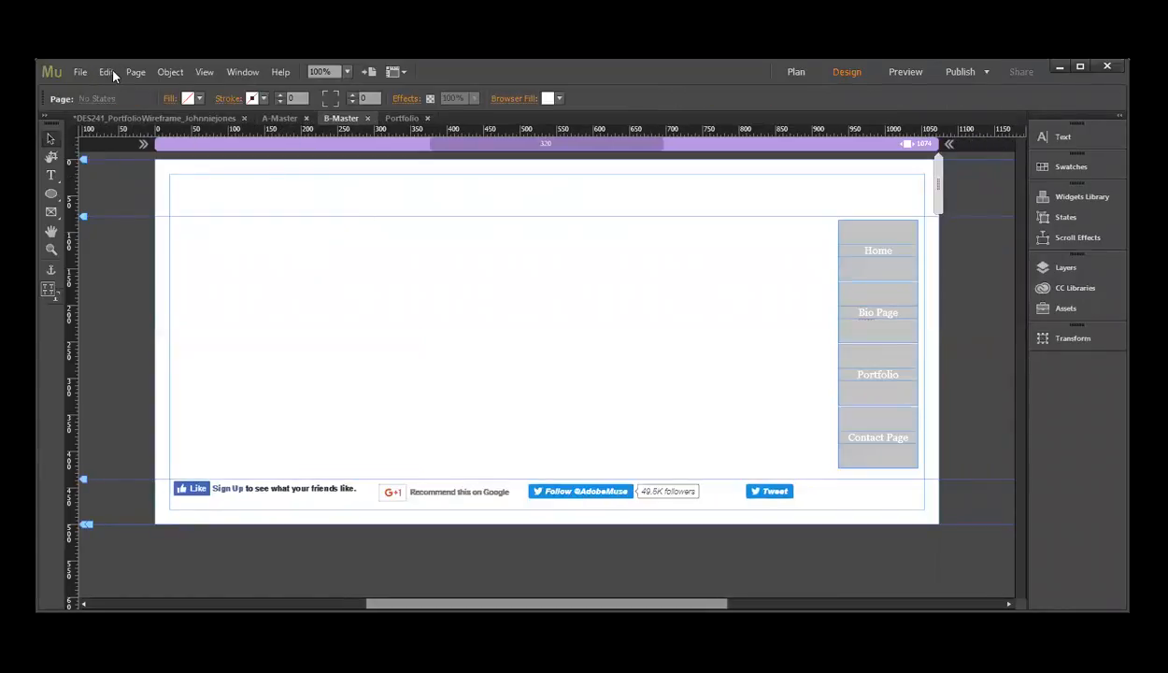
pyautogui.click(145, 156)
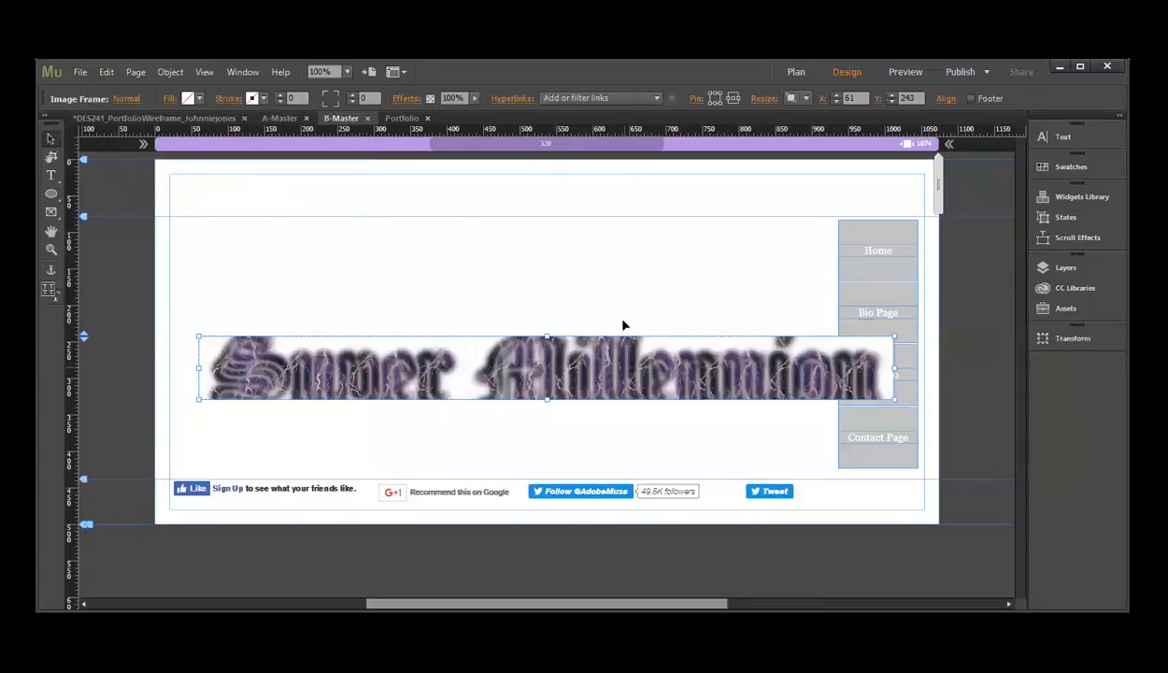
# Step: Shrink the pasted banner to fit B-Master's header area and place it against the left margin at X 20, Y 11
pyautogui.moveTo(624, 191); pyautogui.dragTo(624, 206)
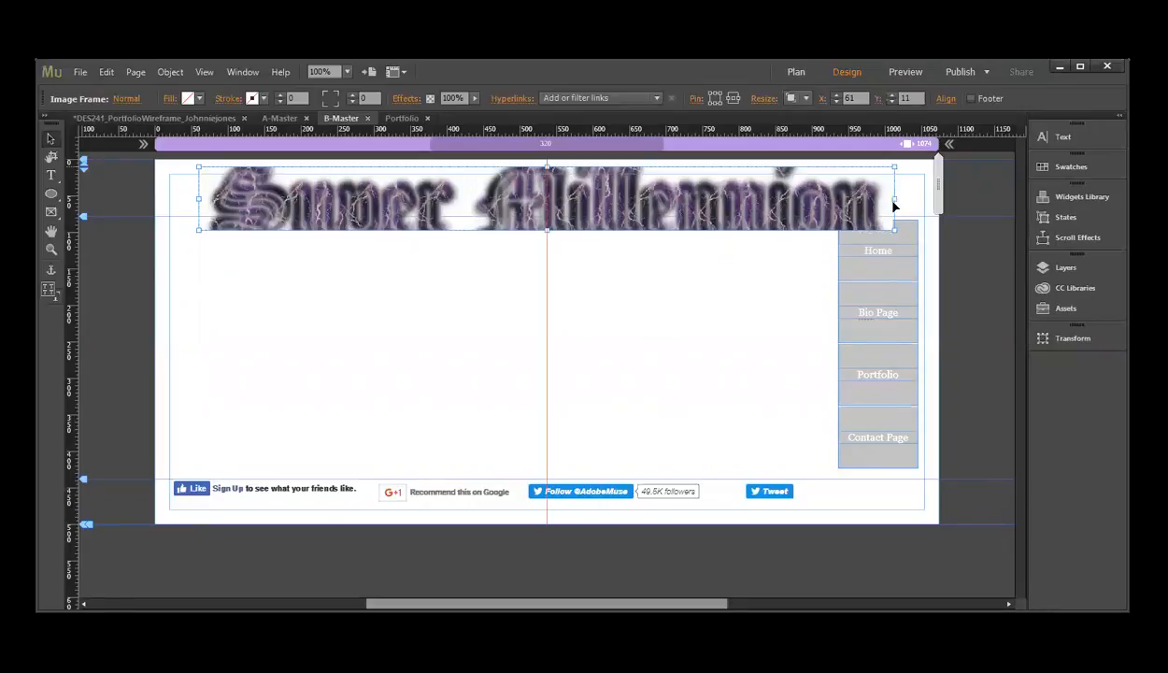
pyautogui.moveTo(895, 199); pyautogui.dragTo(808, 200)
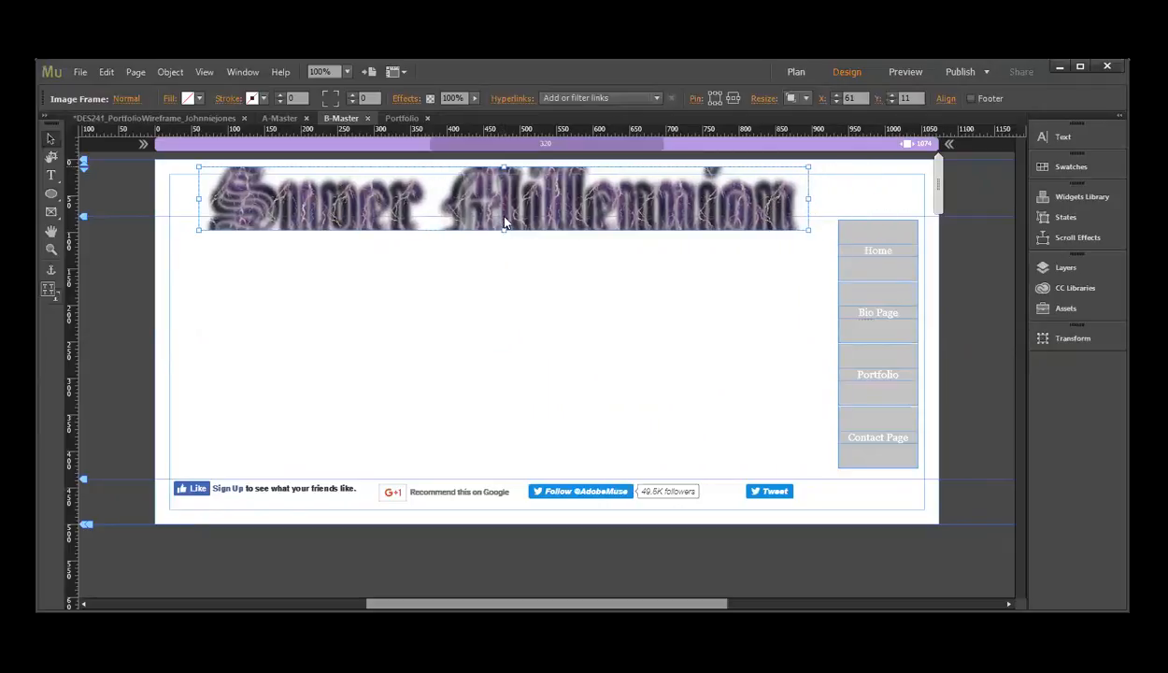
pyautogui.moveTo(503, 222); pyautogui.dragTo(503, 216)
pyautogui.click(689, 246)
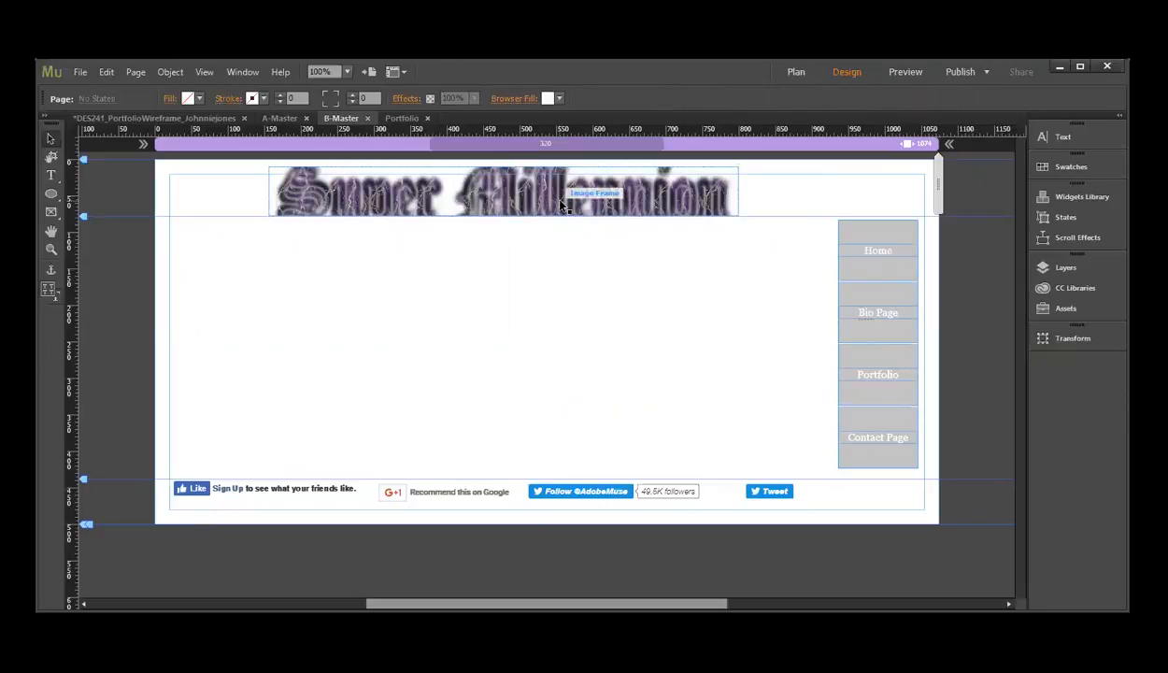
pyautogui.moveTo(561, 206); pyautogui.dragTo(462, 205)
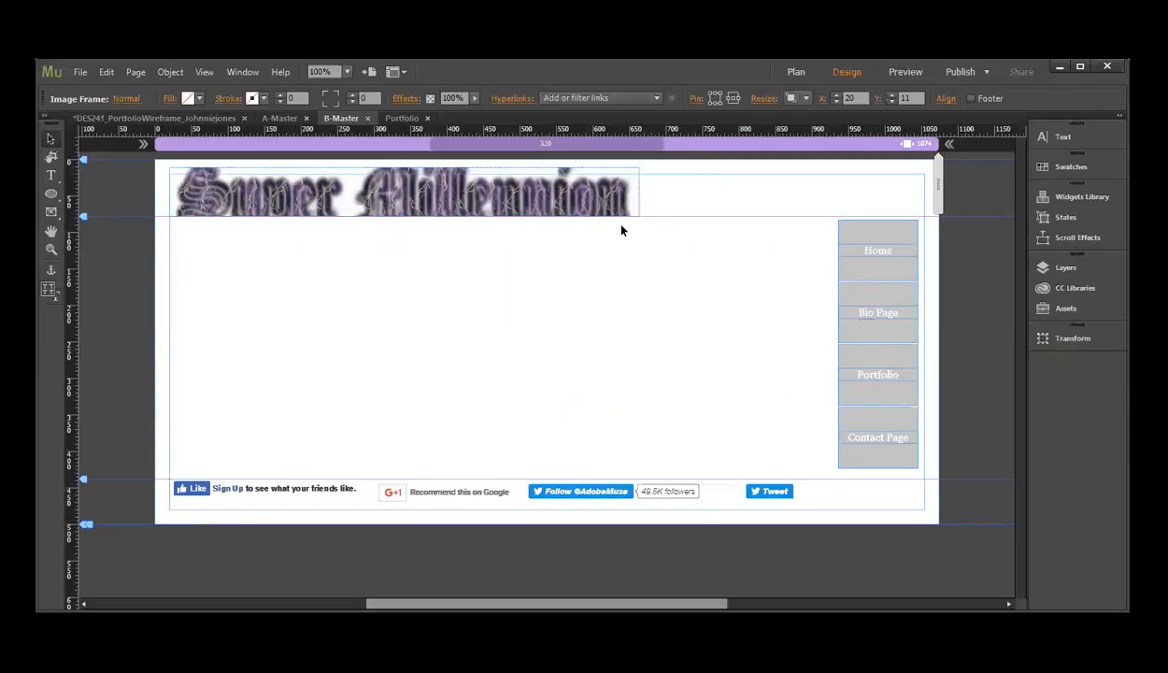
pyautogui.click(705, 354)
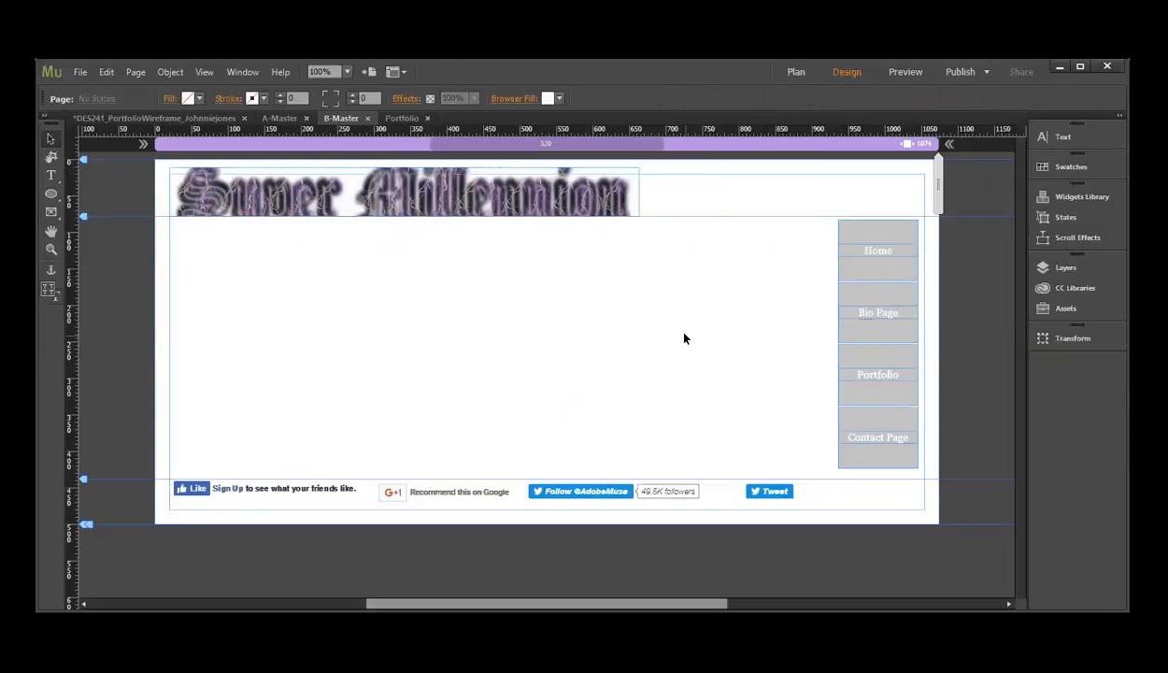
# Step: Return to the site plan and apply B-Master to the Bio Page
pyautogui.click(795, 74)
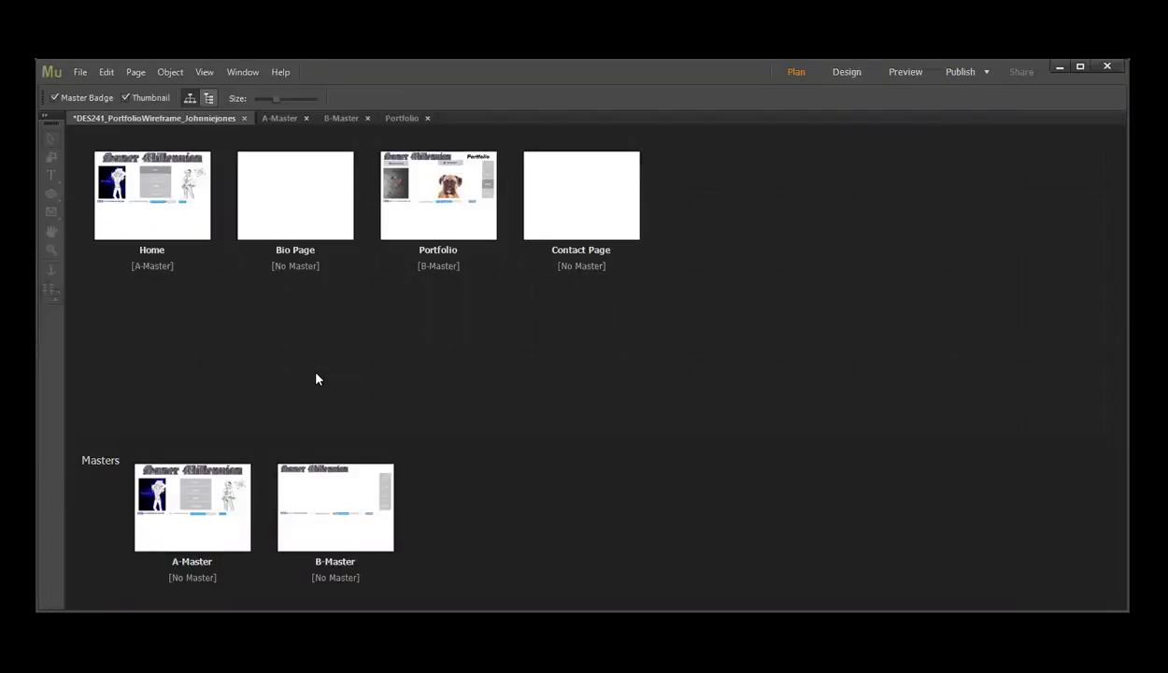
pyautogui.moveTo(336, 516)
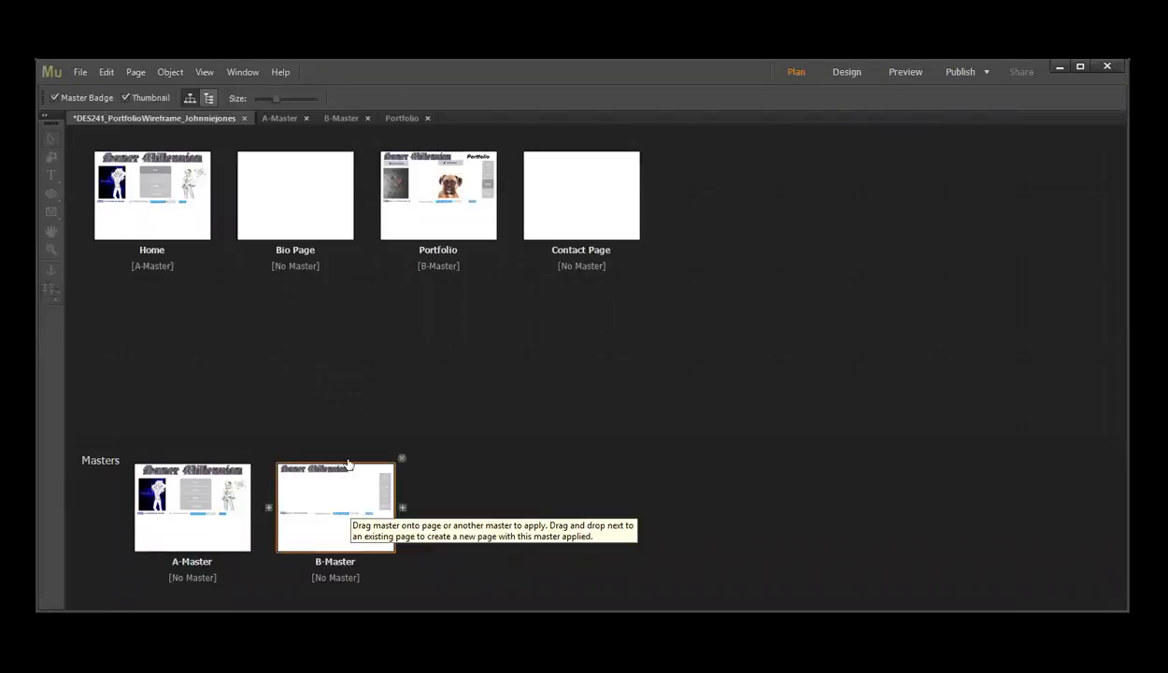
pyautogui.rightClick(330, 184)
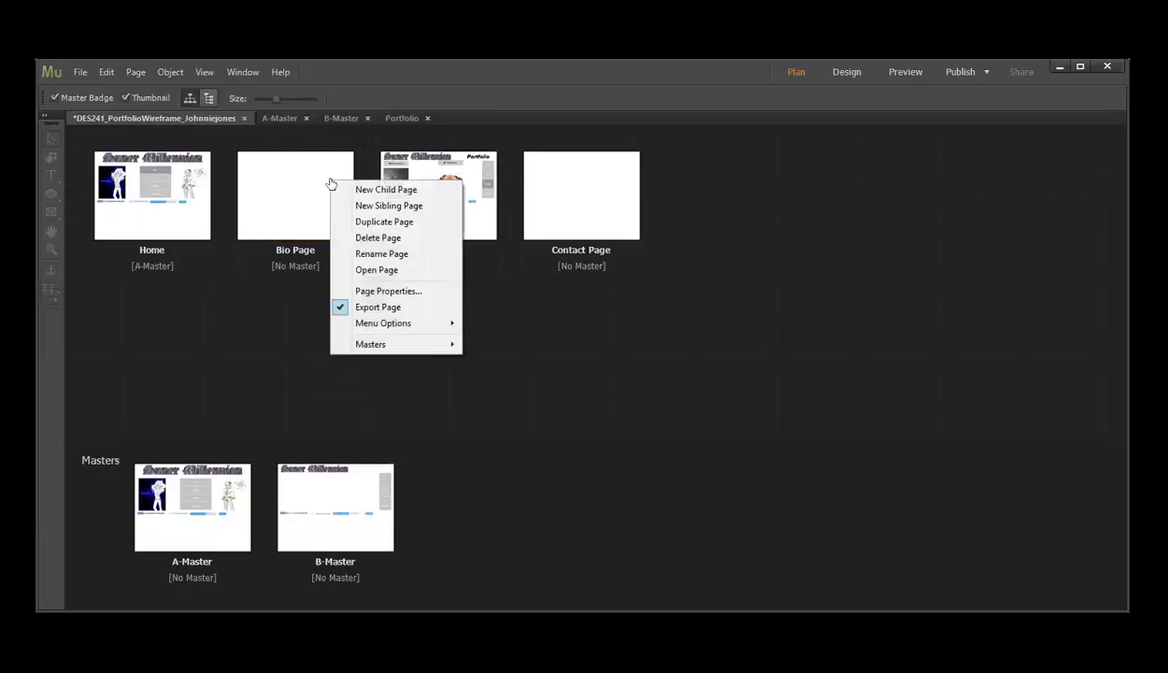
pyautogui.moveTo(383, 345)
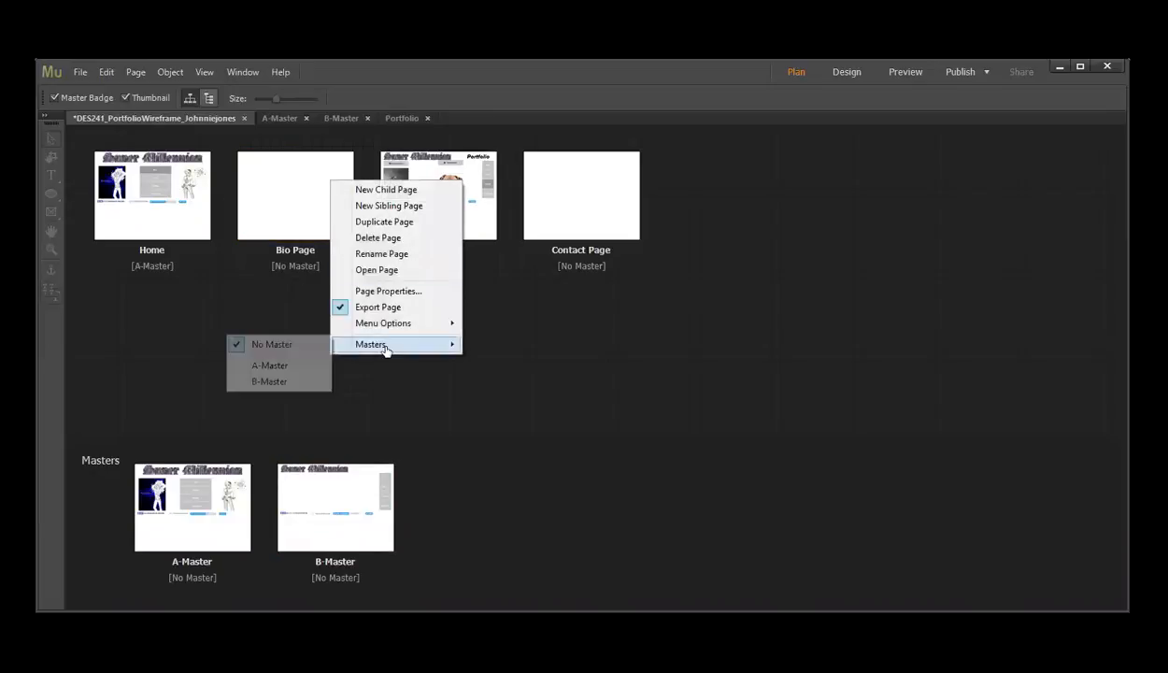
pyautogui.click(271, 381)
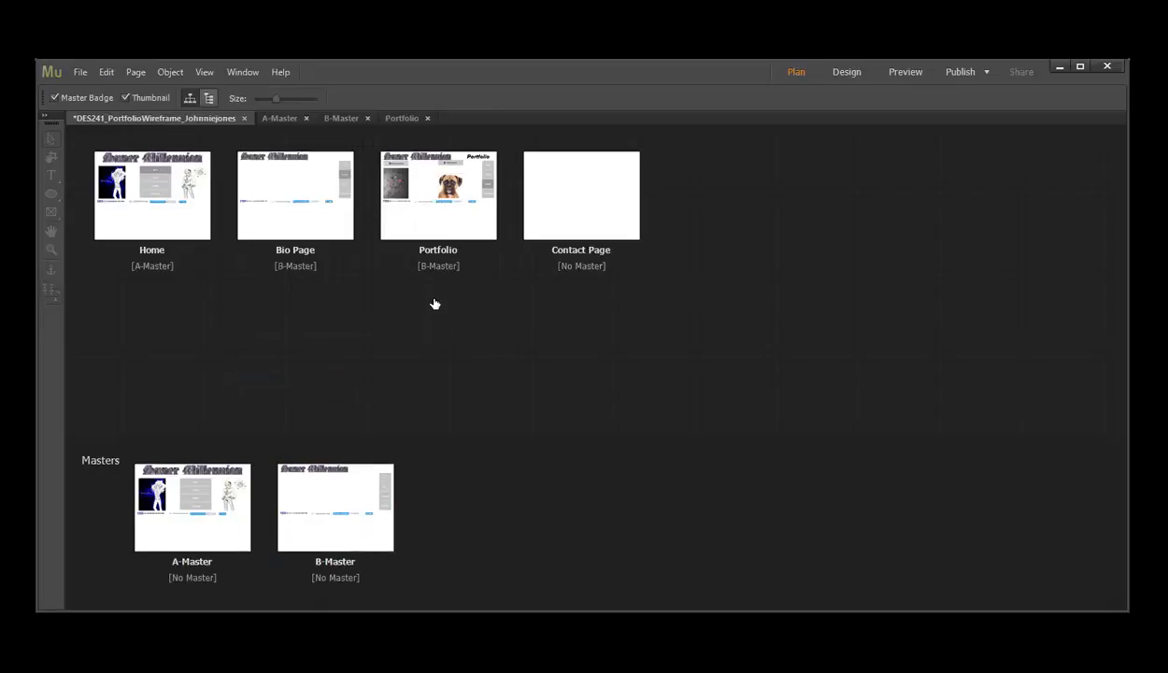
# Step: Apply B-Master to the Contact Page in the site plan
pyautogui.click(581, 197)
pyautogui.rightClick(565, 180)
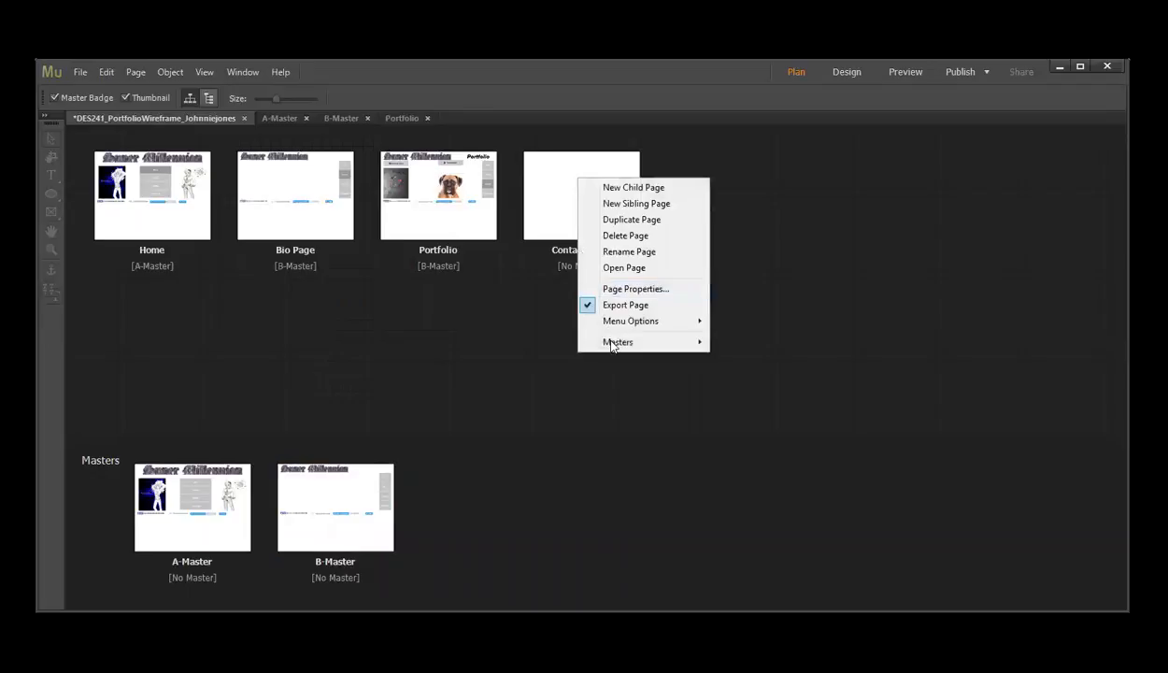
pyautogui.moveTo(617, 342)
pyautogui.click(515, 378)
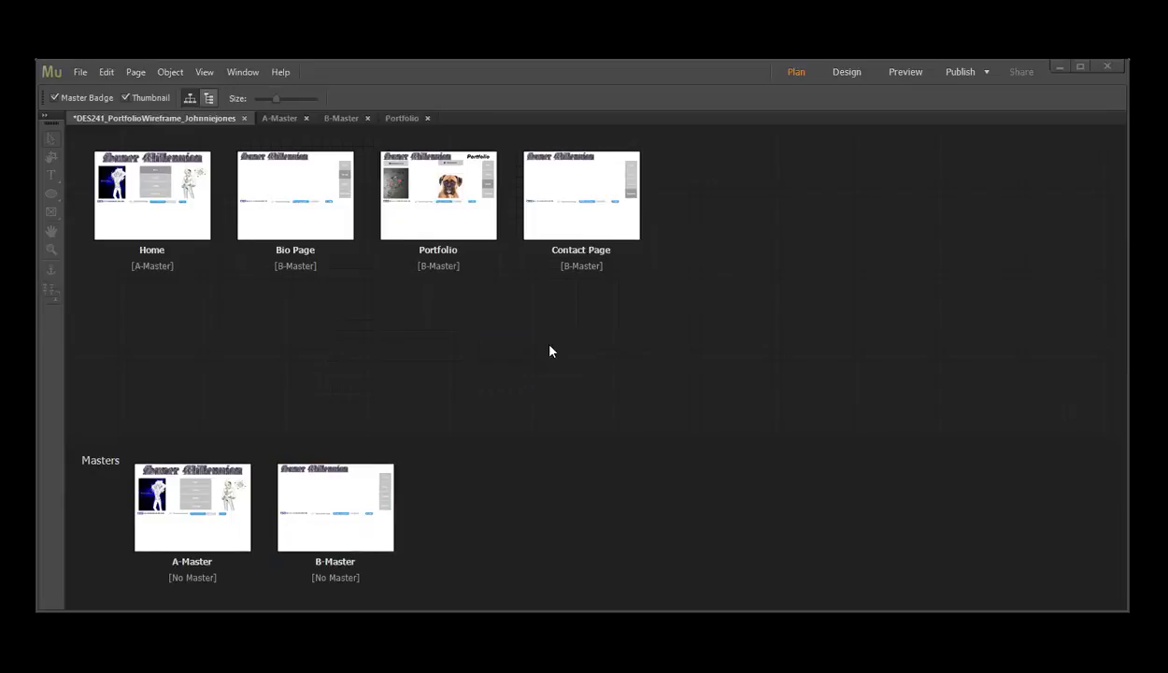
# Step: Open the Portfolio page and remove the Personal Work and Illustrations buttons together with the two images below them
pyautogui.moveTo(286, 188)
pyautogui.click(440, 180)
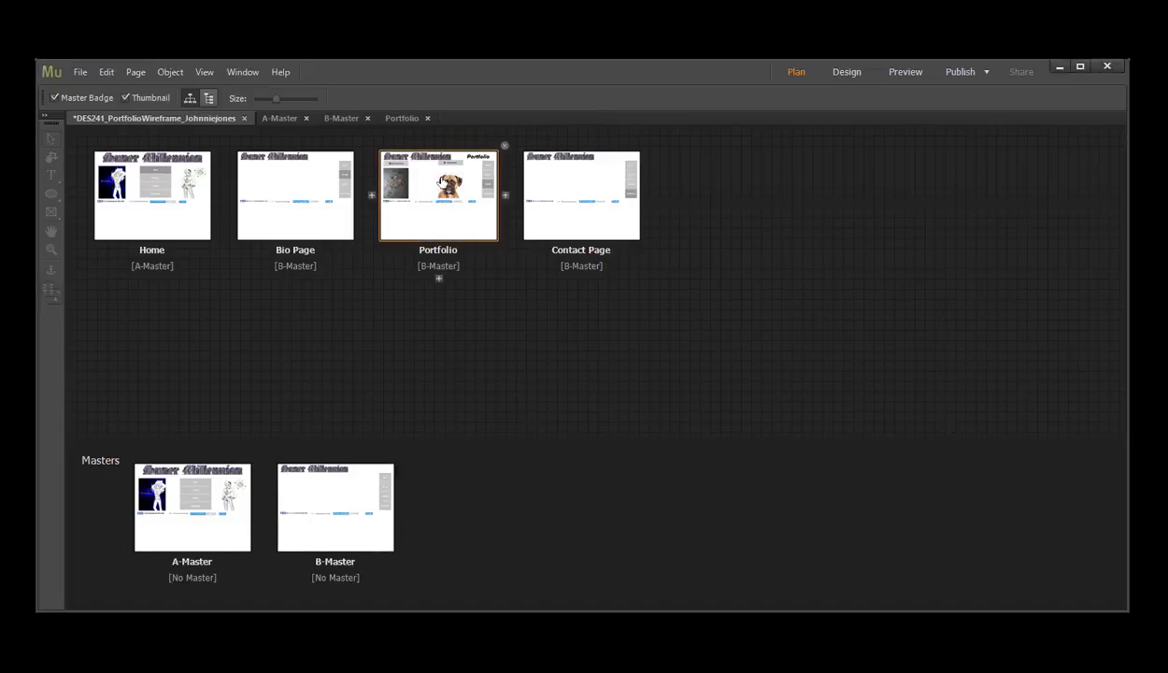
pyautogui.doubleClick(437, 182)
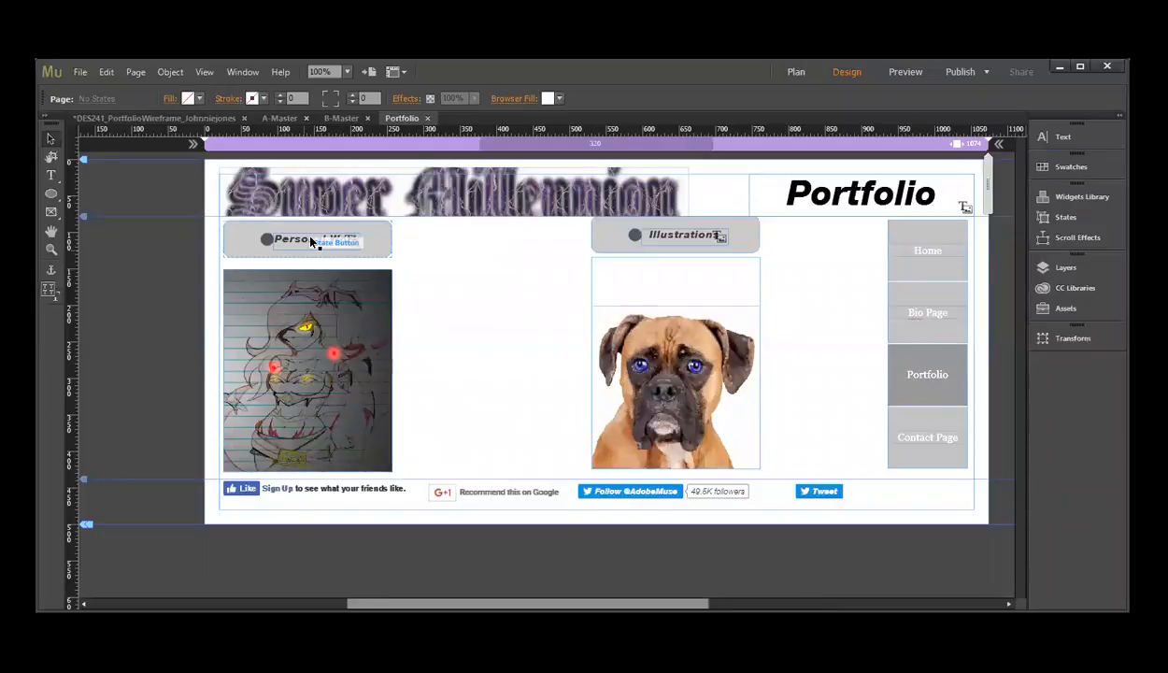
pyautogui.click(325, 240)
pyautogui.keyDown('shift'); pyautogui.click(701, 230); pyautogui.keyUp('shift')
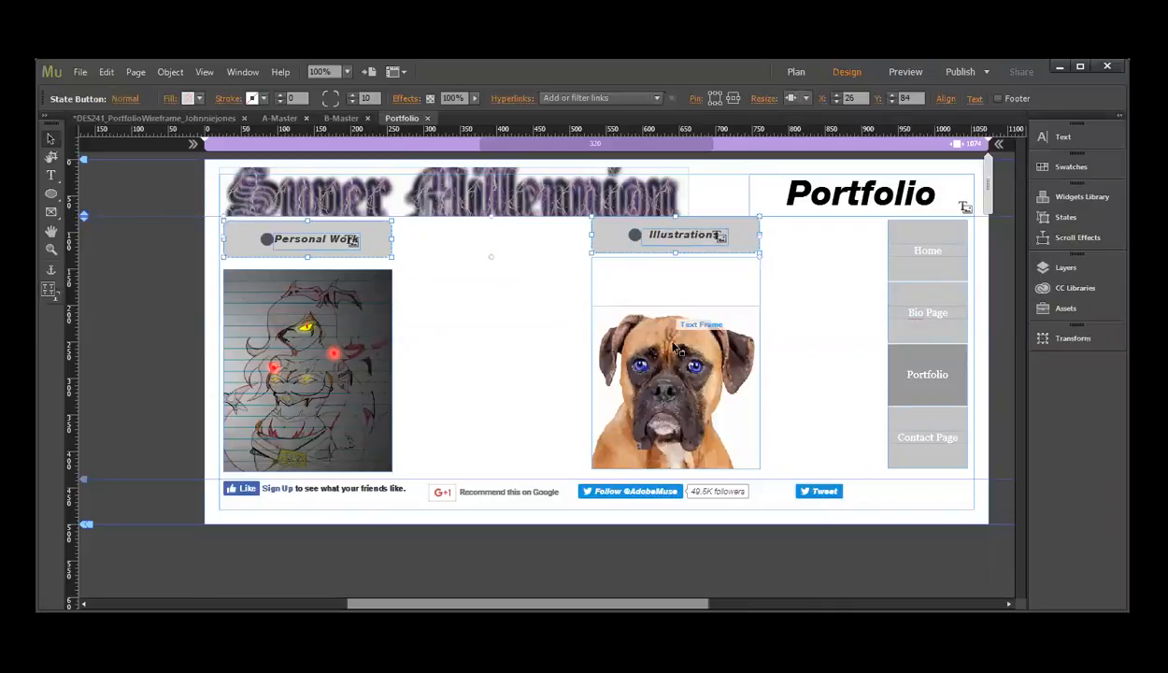
pyautogui.keyDown('shift'); pyautogui.click(675, 338); pyautogui.keyUp('shift')
pyautogui.keyDown('shift'); pyautogui.click(284, 376); pyautogui.keyUp('shift')
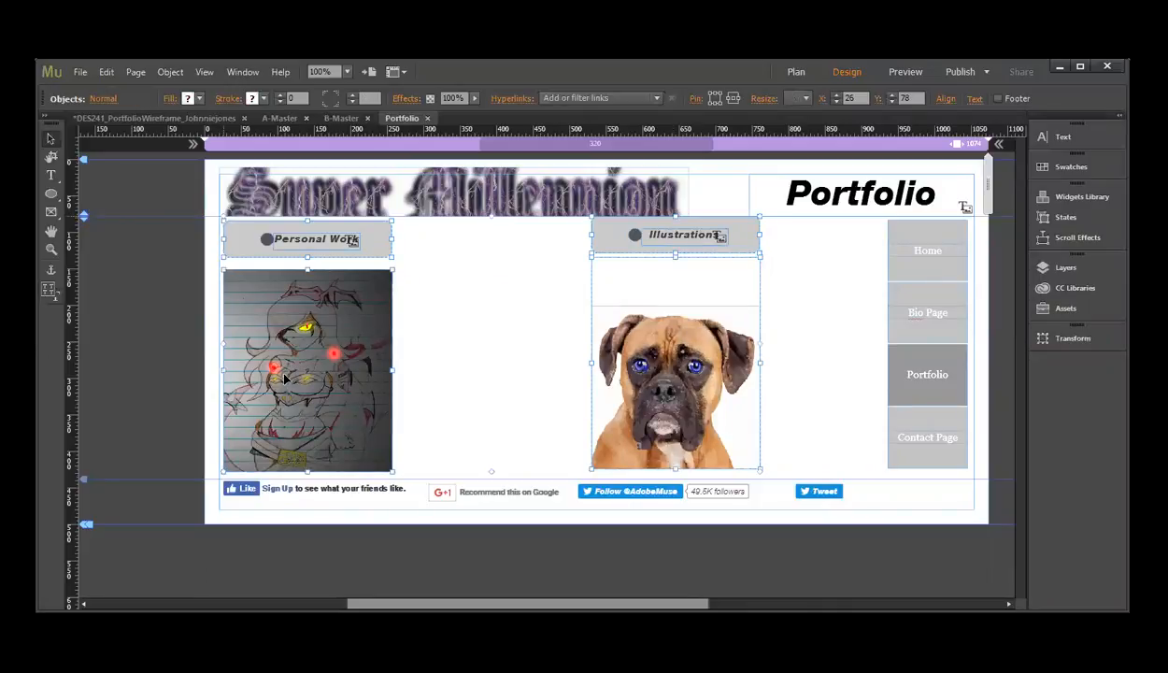
pyautogui.click(106, 72)
pyautogui.click(130, 141)
pyautogui.press('Delete')
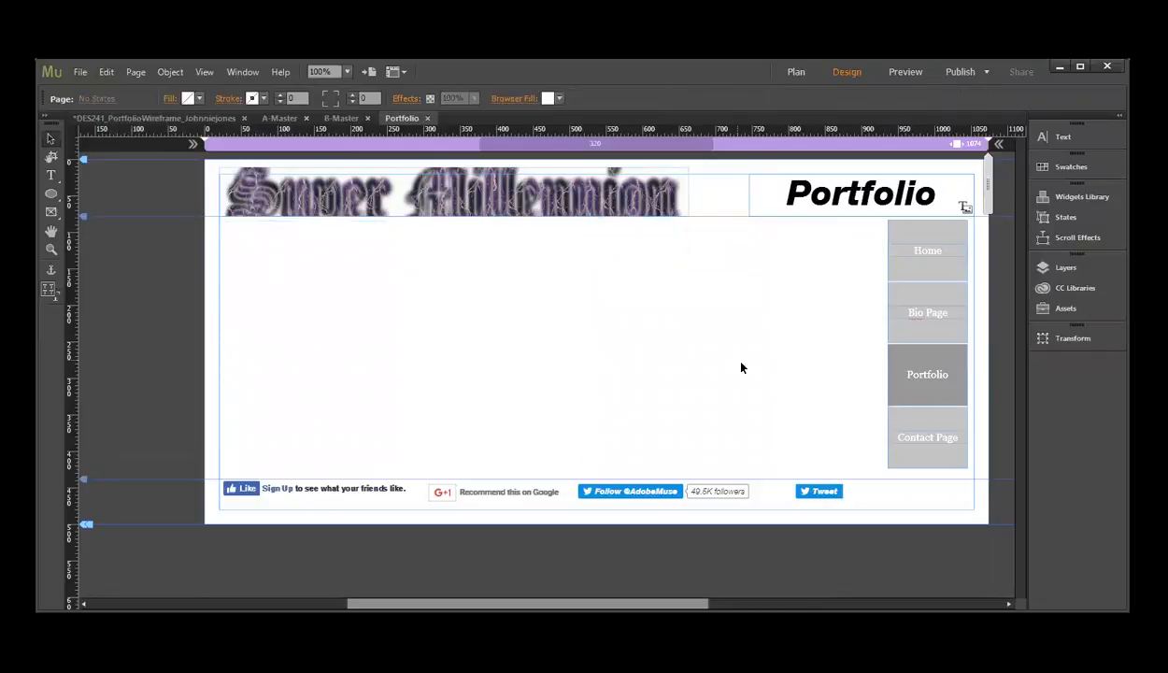
# Step: Place a Basic slideshow widget from the Widgets Library on the empty area of the Portfolio page
pyautogui.click(1106, 204)
pyautogui.click(1070, 197)
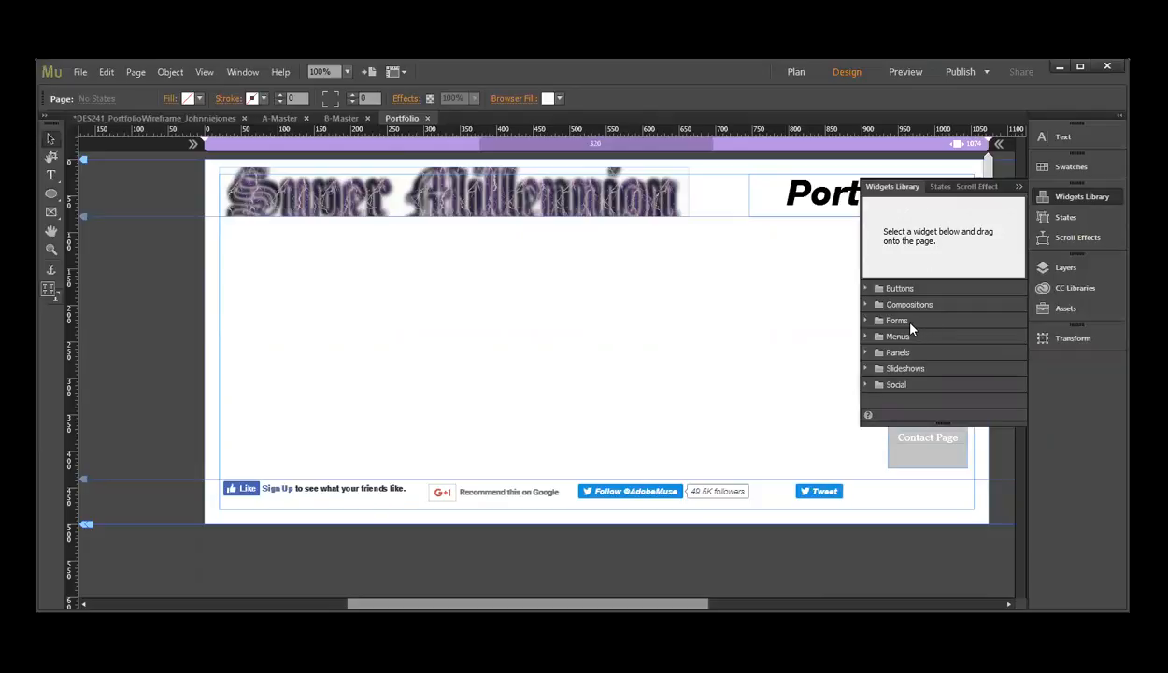
pyautogui.click(904, 370)
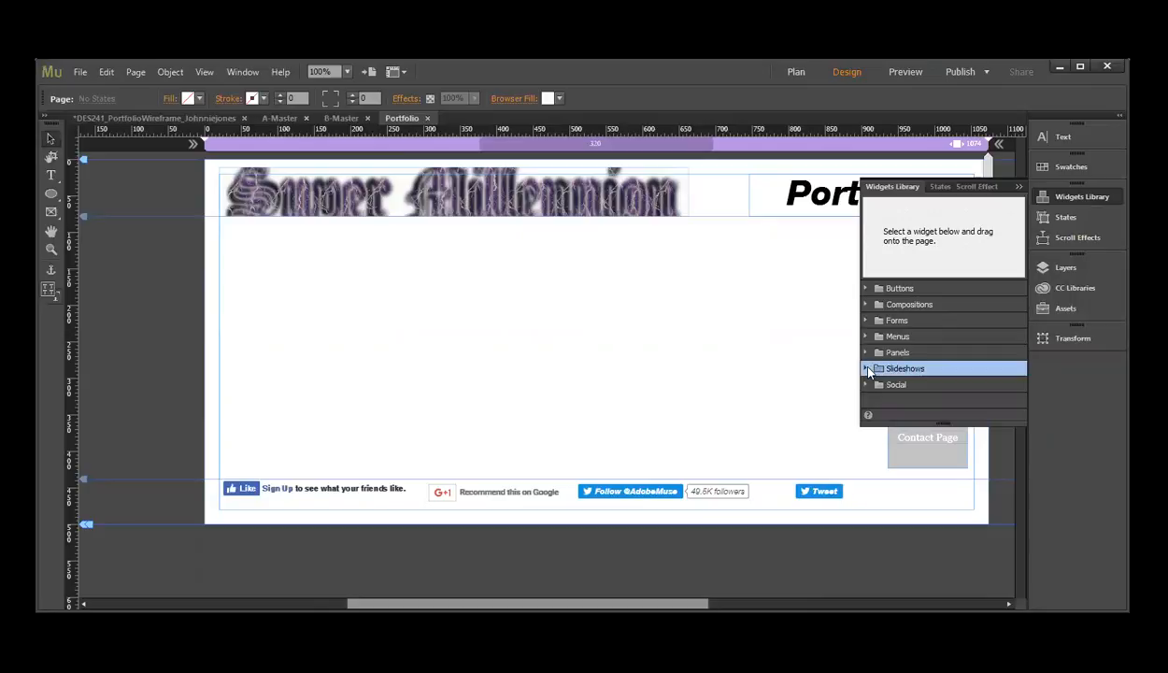
pyautogui.click(867, 369)
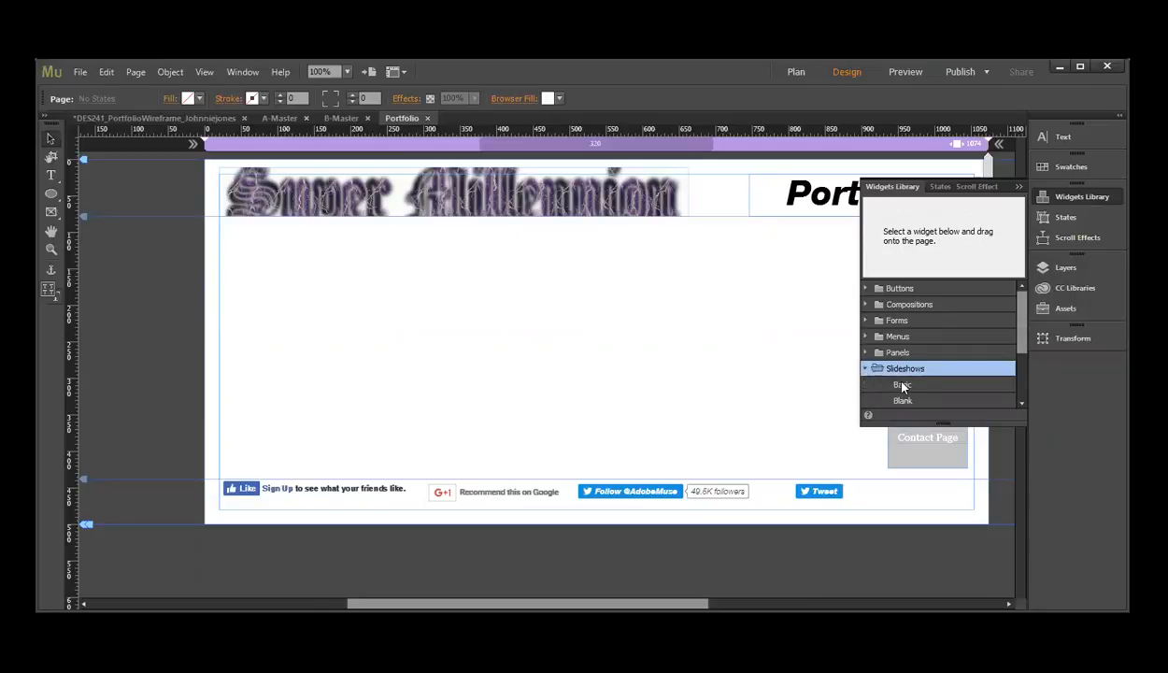
pyautogui.click(902, 385)
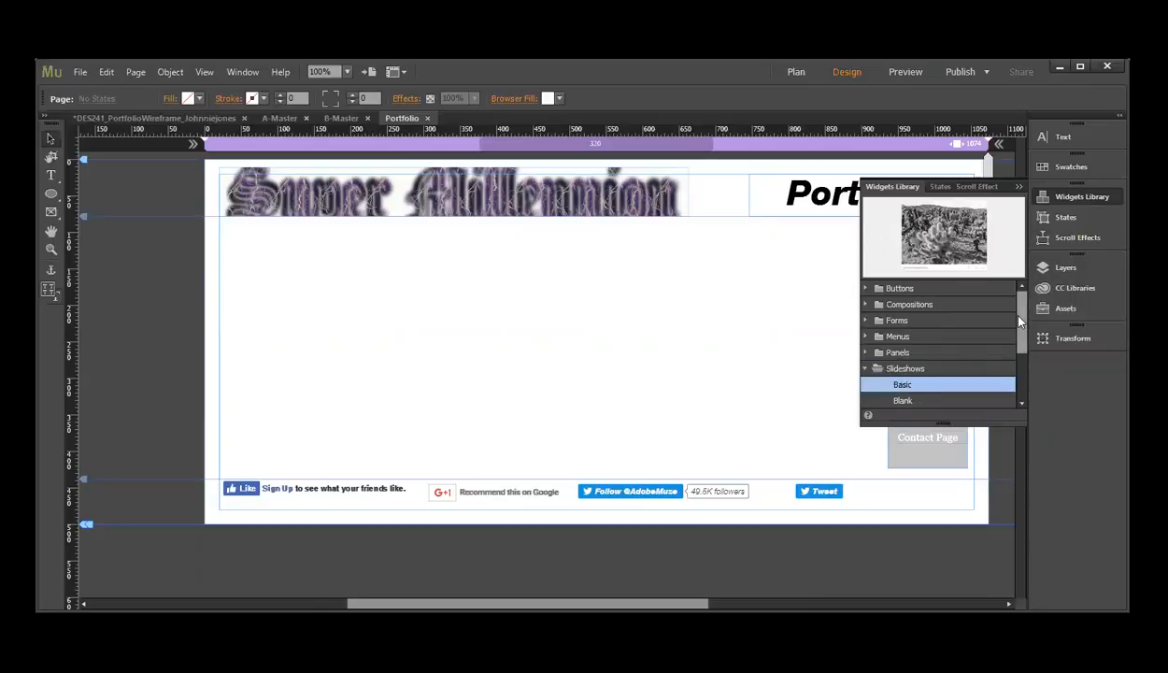
pyautogui.moveTo(942, 231); pyautogui.dragTo(324, 277)
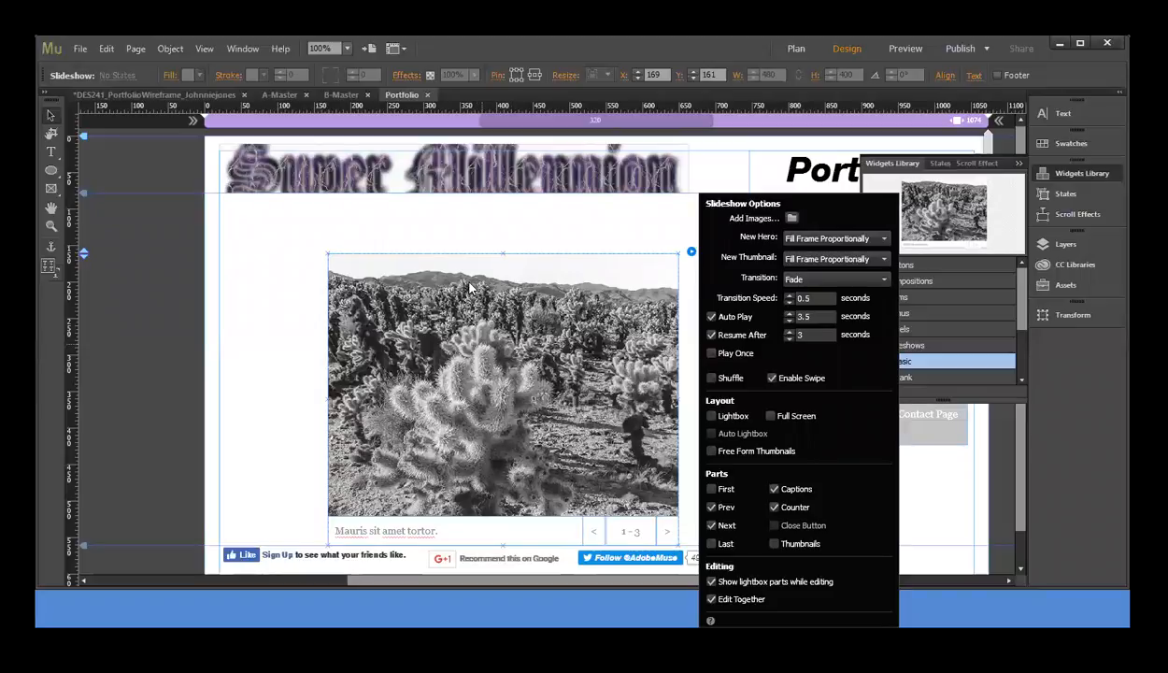
# Step: Move the slideshow to X 256, Y 155 and raise its hero image to leave a gap above the caption bar
pyautogui.moveTo(494, 256); pyautogui.dragTo(573, 383)
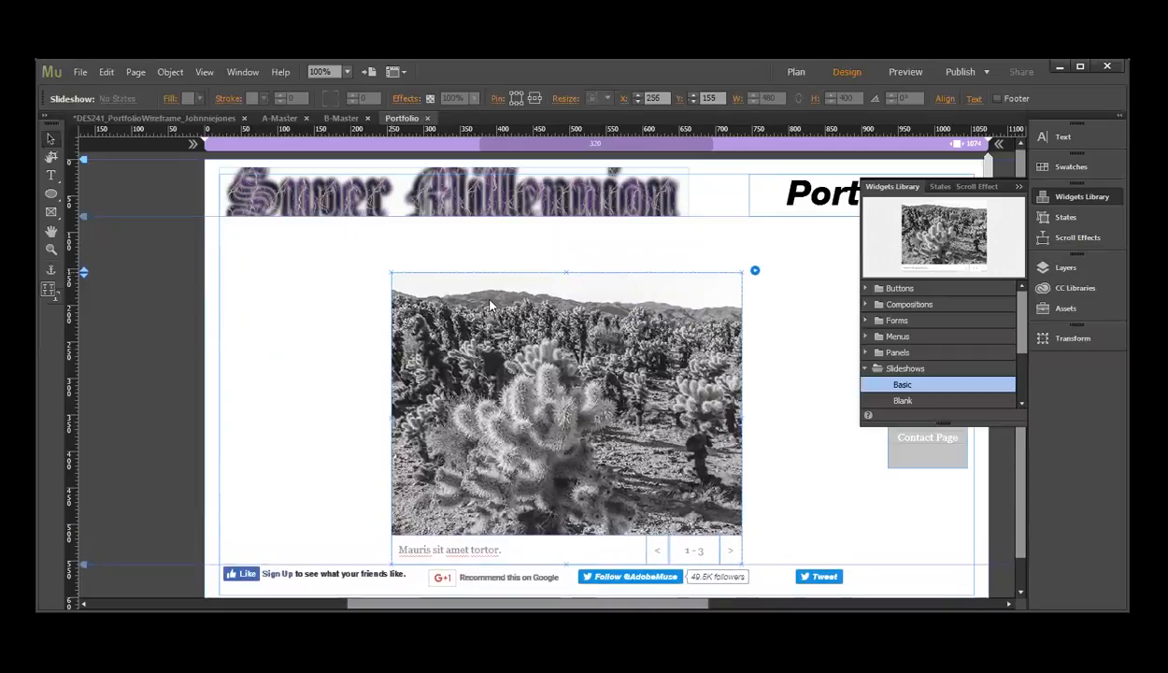
pyautogui.click(546, 426)
pyautogui.moveTo(546, 426); pyautogui.dragTo(547, 421)
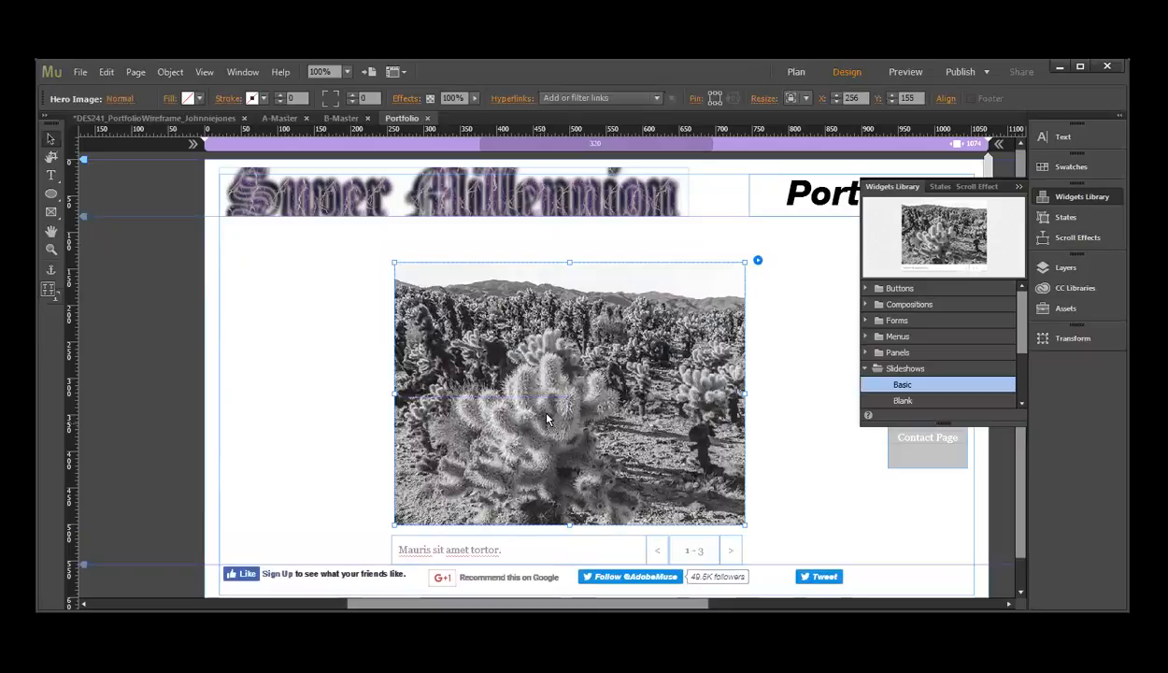
pyautogui.moveTo(547, 420); pyautogui.dragTo(547, 403)
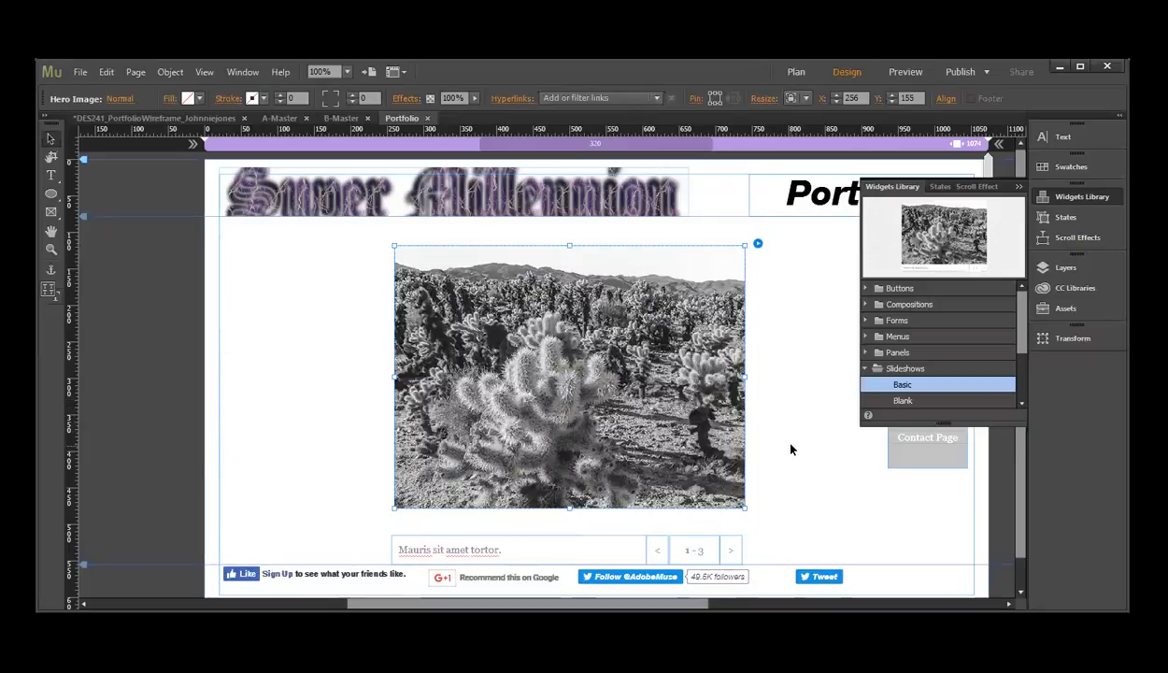
# Step: Start adding images to the slideshow through its options and select Brighton Gage Special in the Pictures folder
pyautogui.click(758, 246)
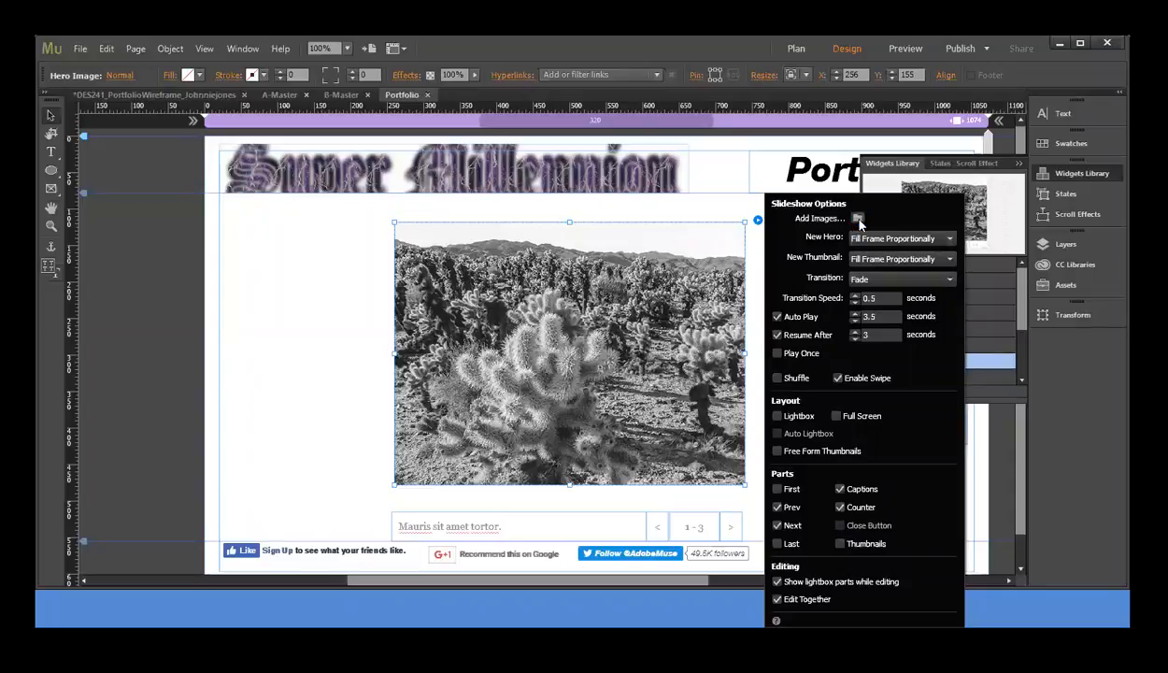
pyautogui.click(858, 219)
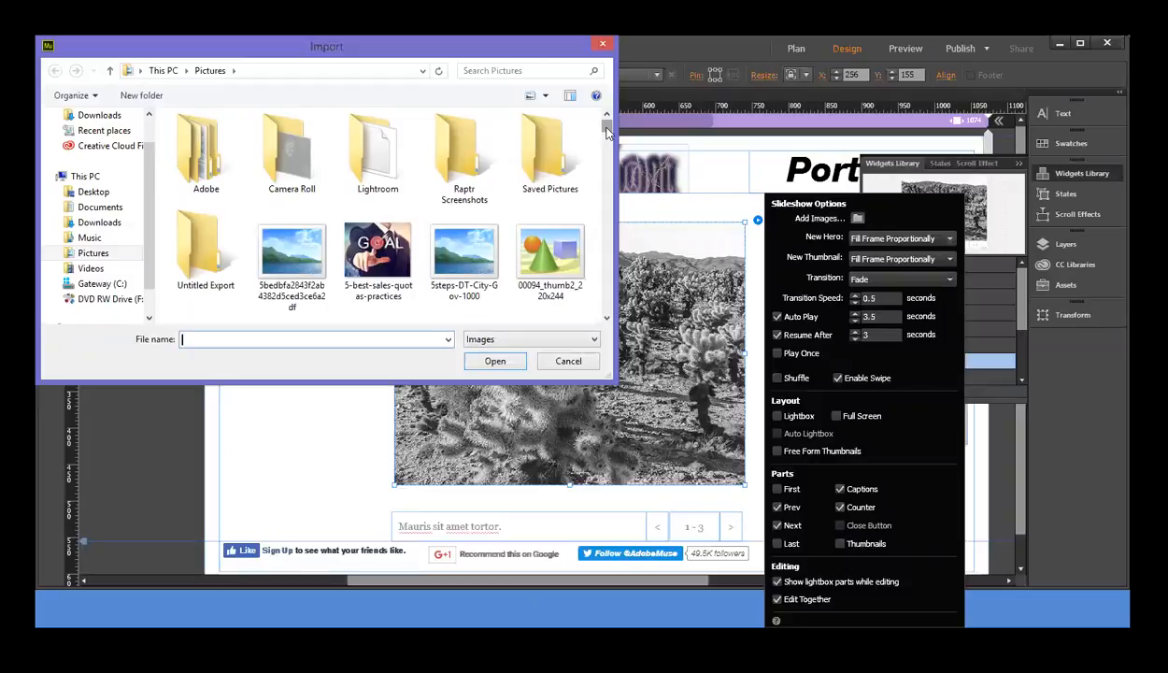
pyautogui.scroll(-2, 606, 134)
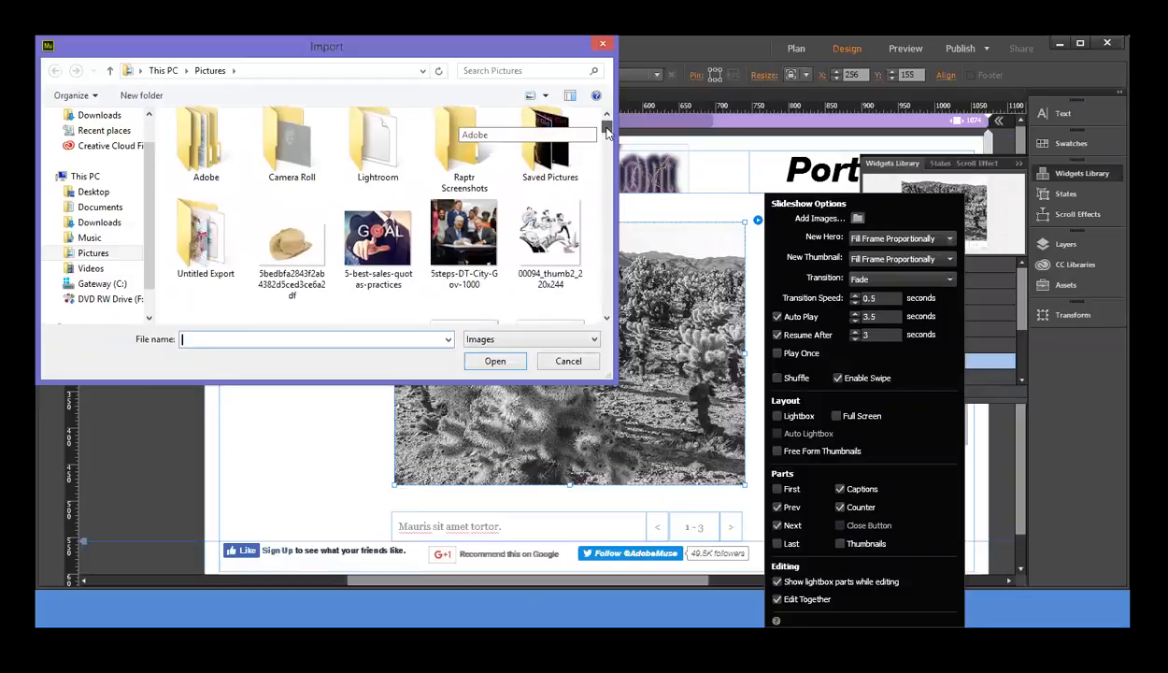
pyautogui.moveTo(606, 134); pyautogui.dragTo(609, 160)
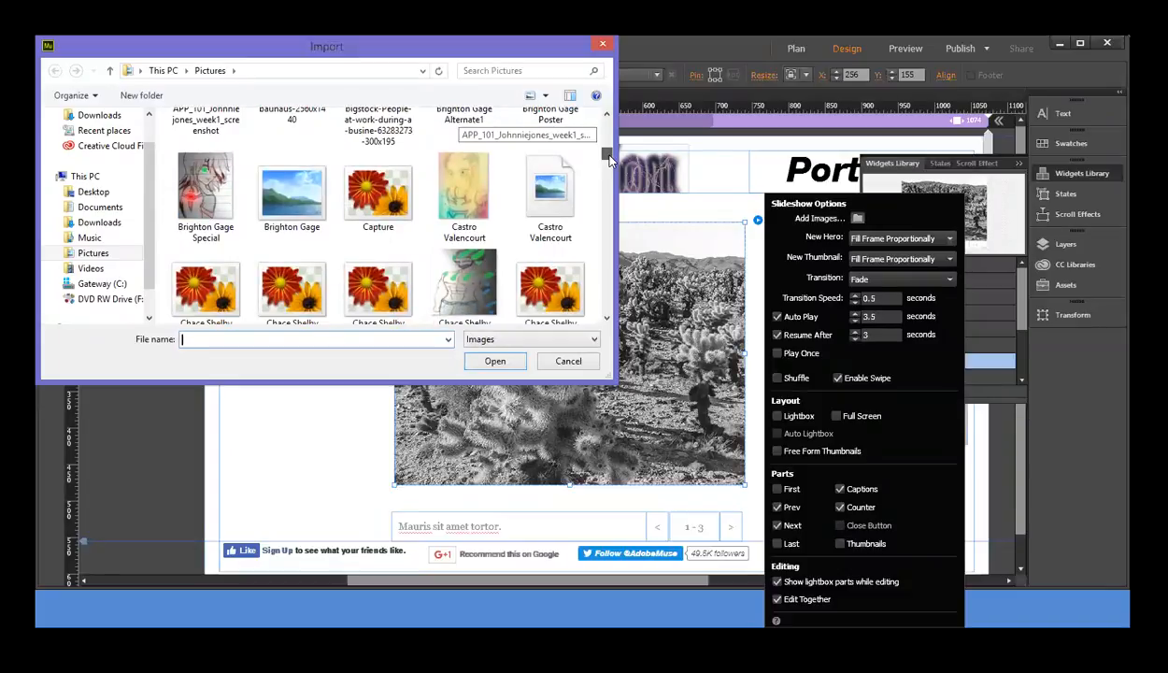
pyautogui.scroll(-1, 608, 161)
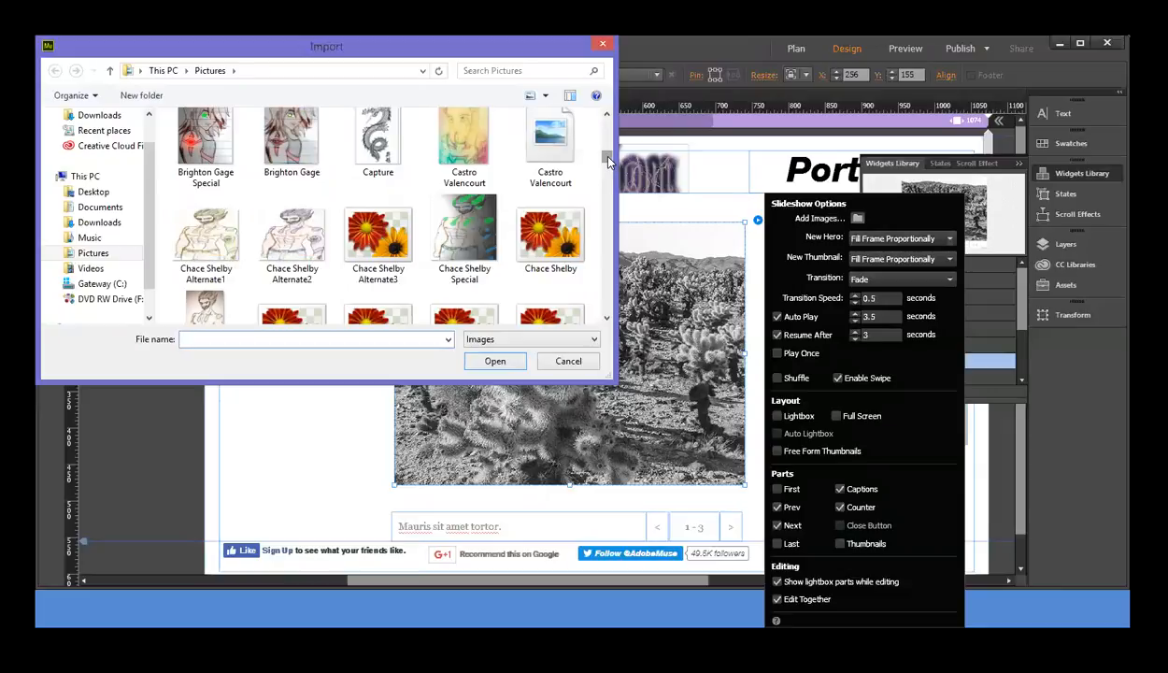
pyautogui.scroll(-2, 608, 160)
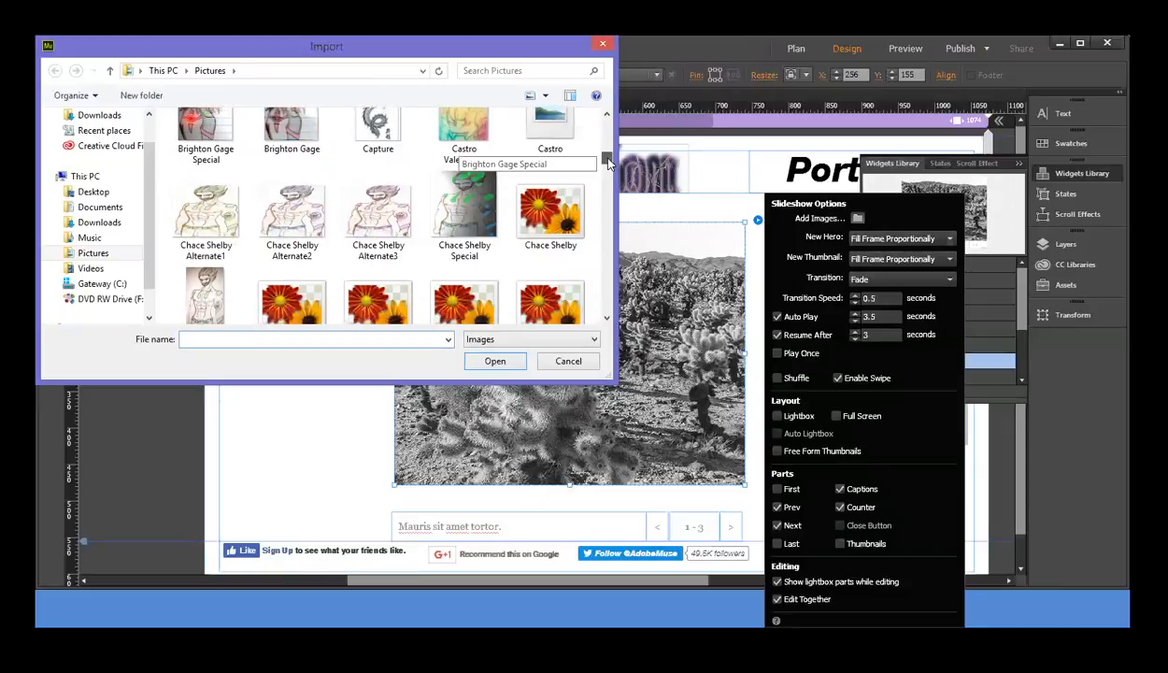
pyautogui.scroll(2, 608, 160)
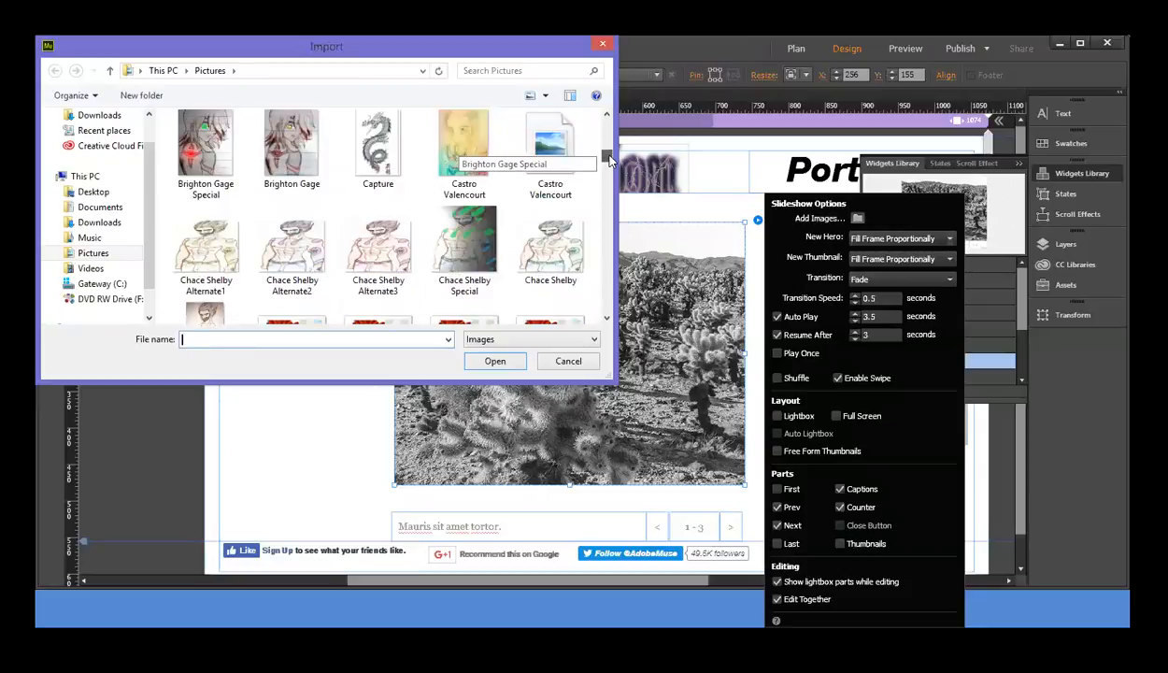
pyautogui.click(206, 155)
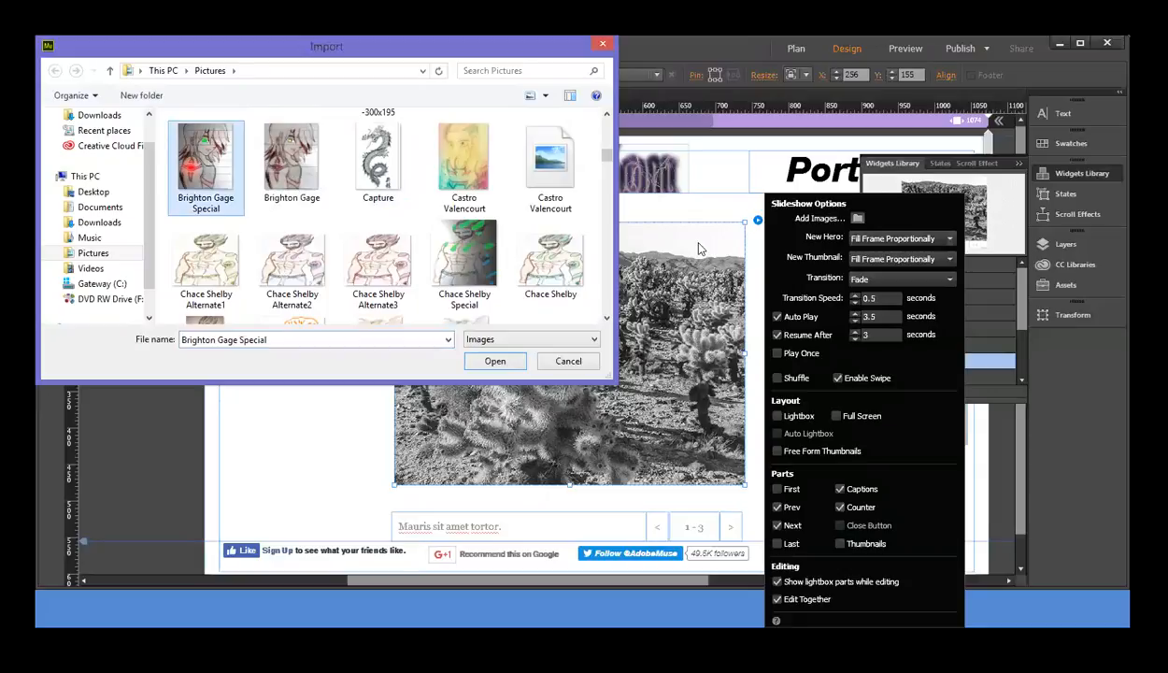
pyautogui.scroll(-2, 605, 320)
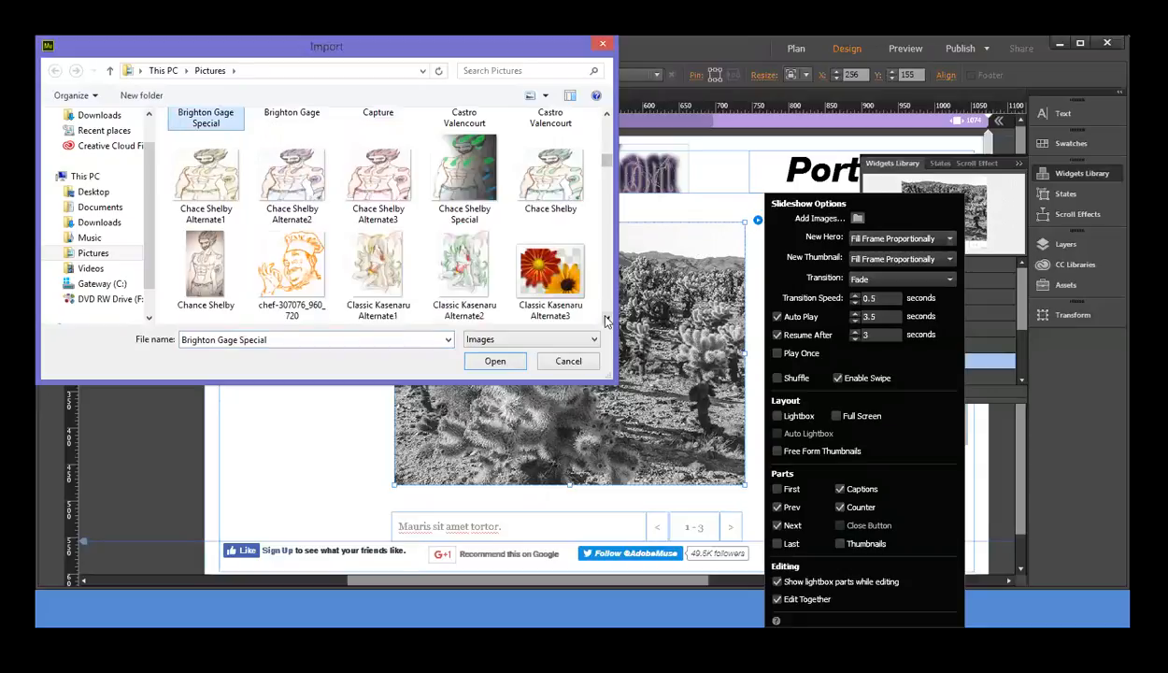
pyautogui.scroll(-3, 605, 320)
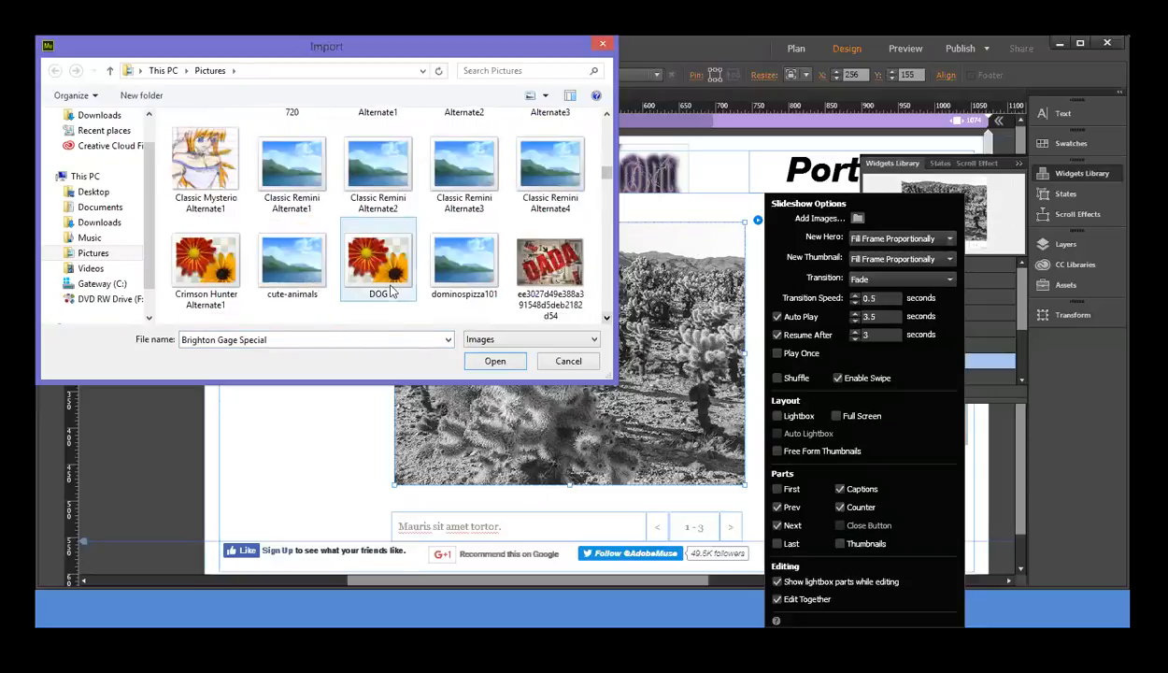
pyautogui.keyDown('ctrl'); pyautogui.click(391, 278); pyautogui.keyUp('ctrl')
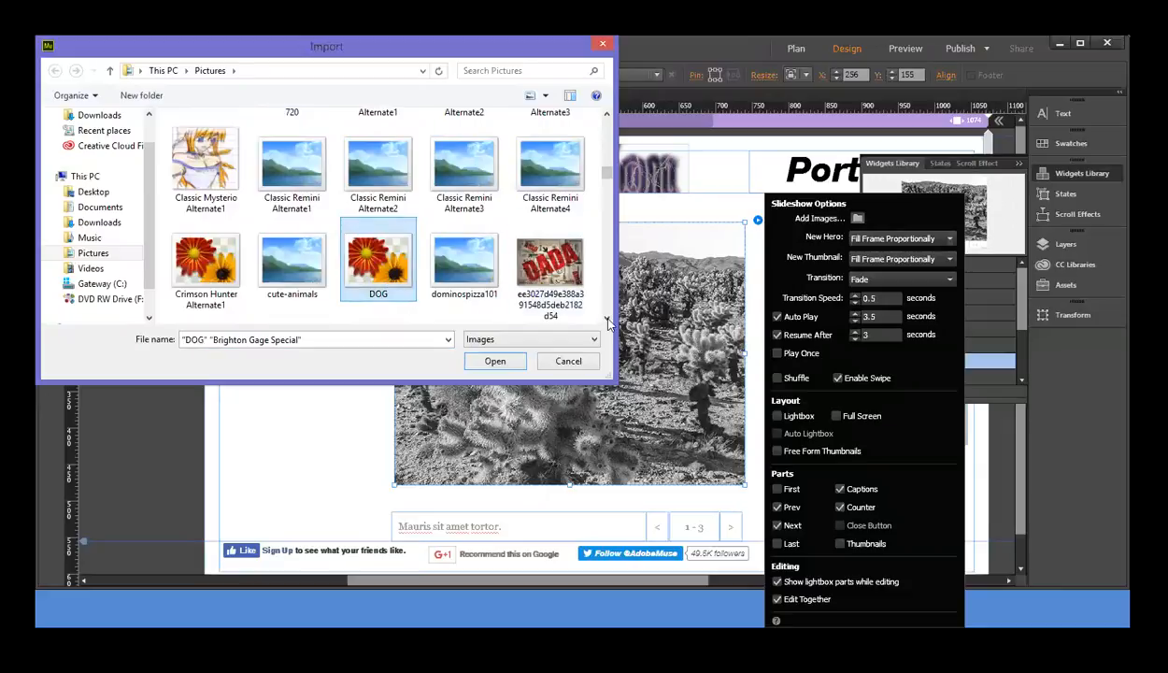
pyautogui.scroll(-2, 606, 320)
pyautogui.keyDown('ctrl'); pyautogui.click(383, 272); pyautogui.keyUp('ctrl')
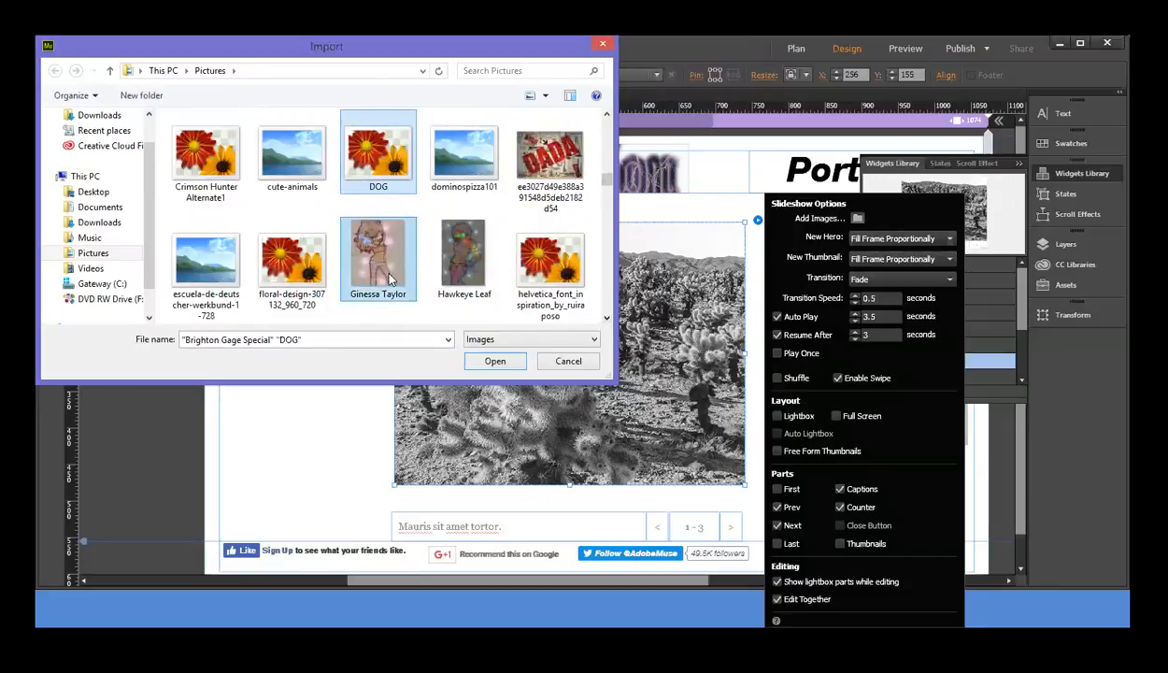
pyautogui.keyDown('ctrl'); pyautogui.click(445, 266); pyautogui.keyUp('ctrl')
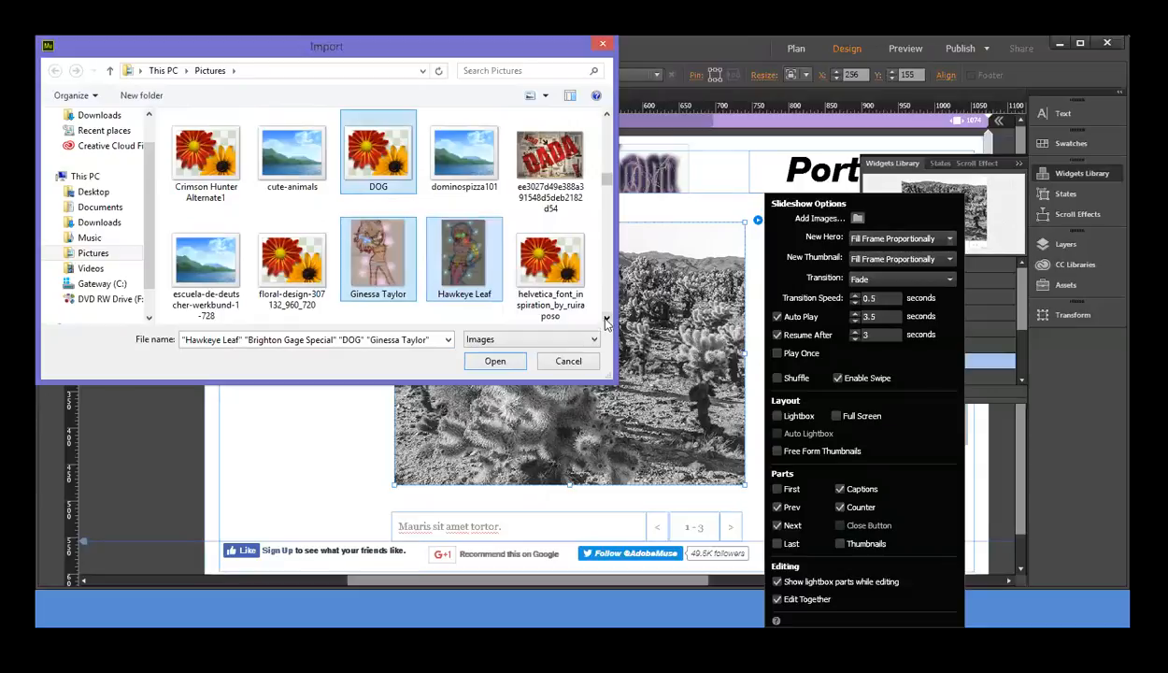
# Step: Find the image Jenna Big Bad Special in the Pictures folder and add it to the import selection
pyautogui.click(605, 321)
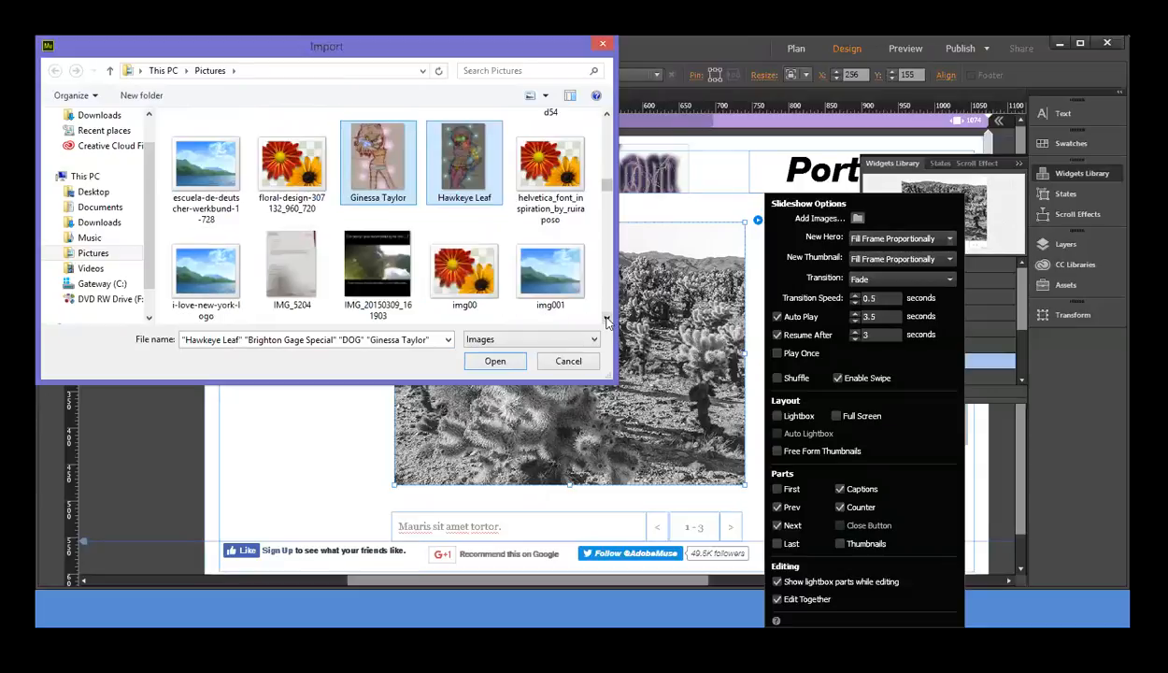
pyautogui.click(605, 320)
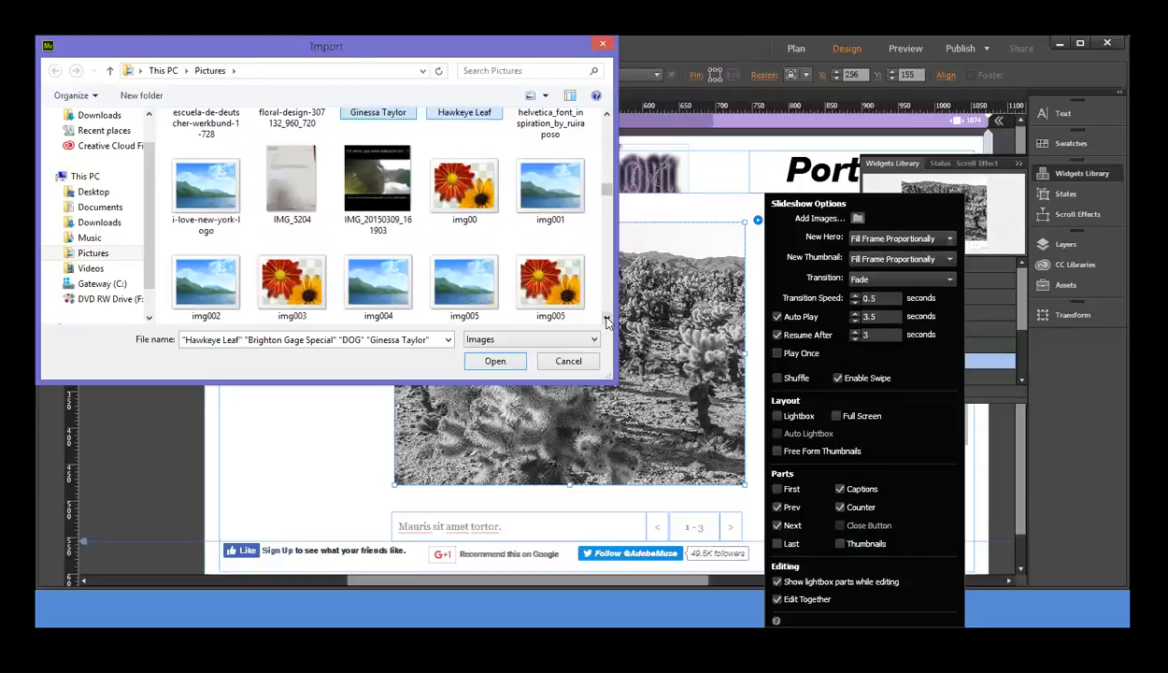
pyautogui.click(605, 320)
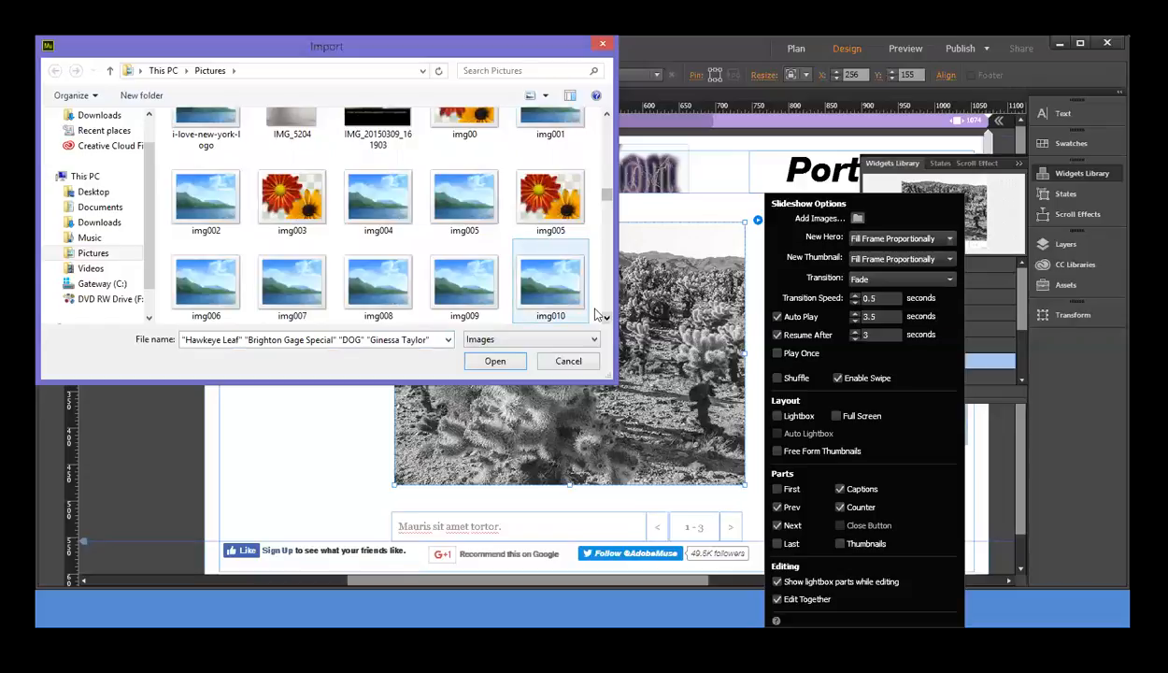
pyautogui.click(606, 319)
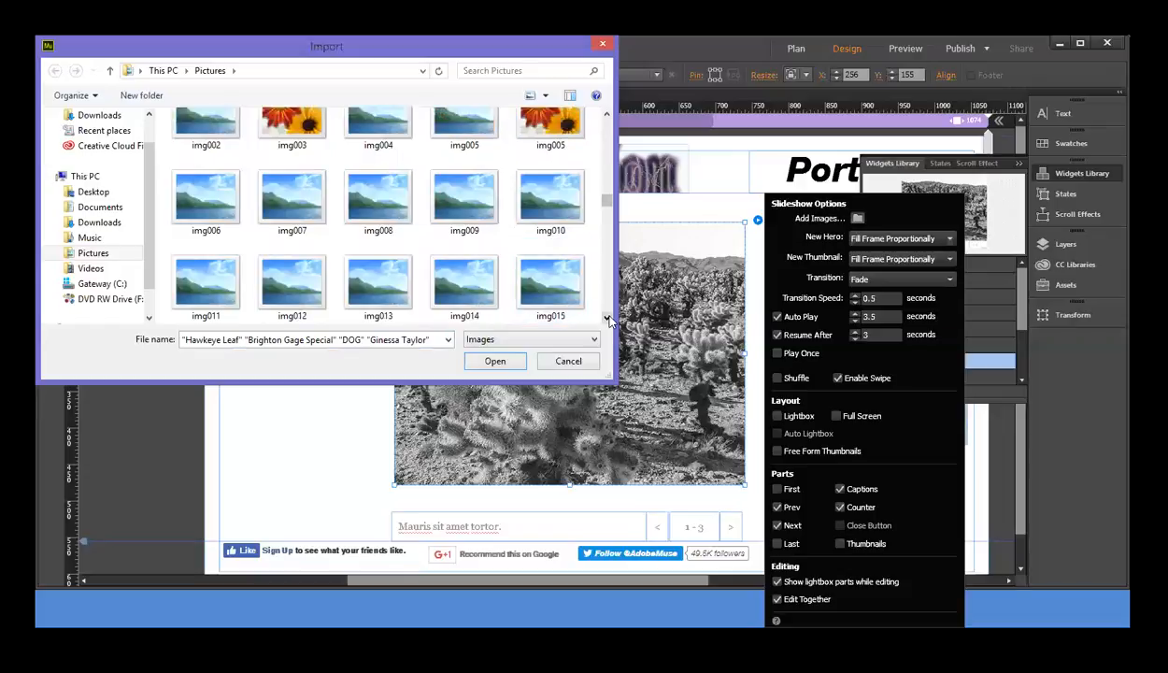
pyautogui.click(607, 319)
pyautogui.click(607, 319)
pyautogui.click(607, 320)
pyautogui.click(607, 319)
pyautogui.click(607, 320)
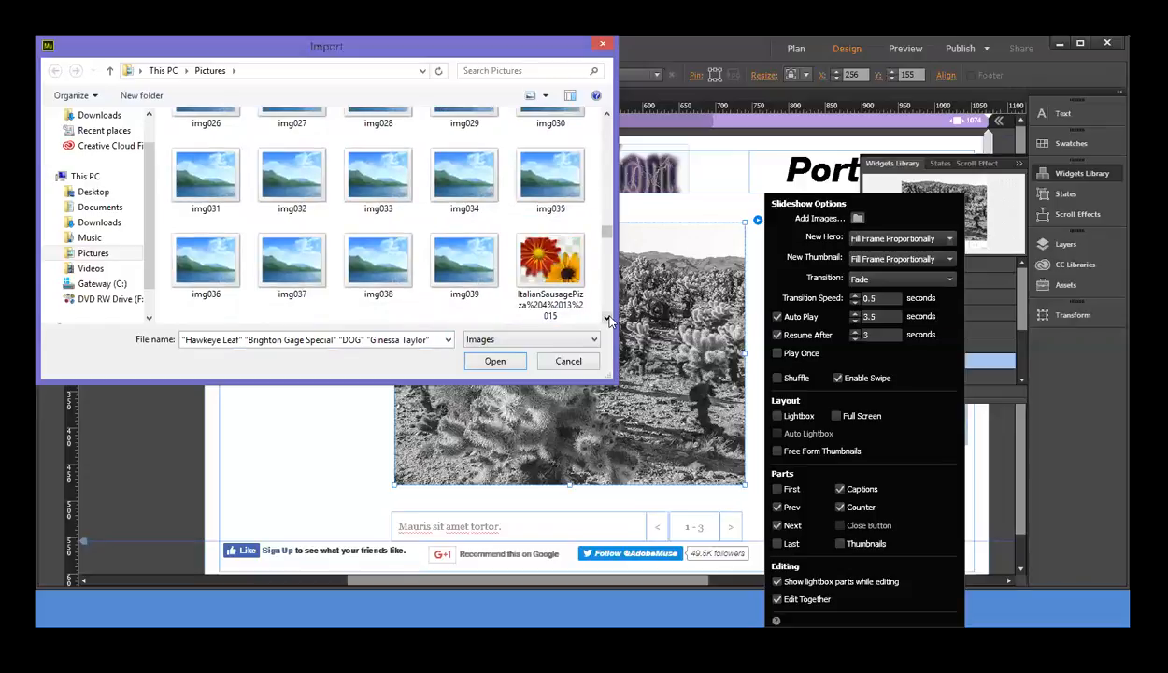
pyautogui.click(607, 320)
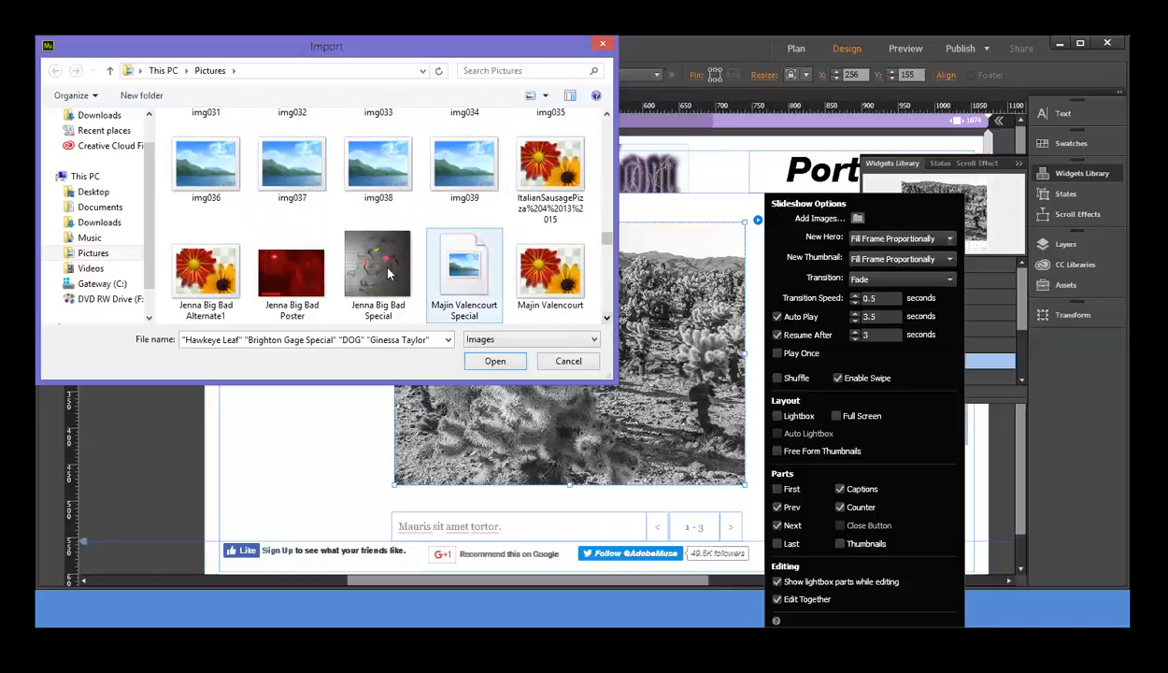
pyautogui.keyDown('ctrl'); pyautogui.click(379, 265); pyautogui.keyUp('ctrl')
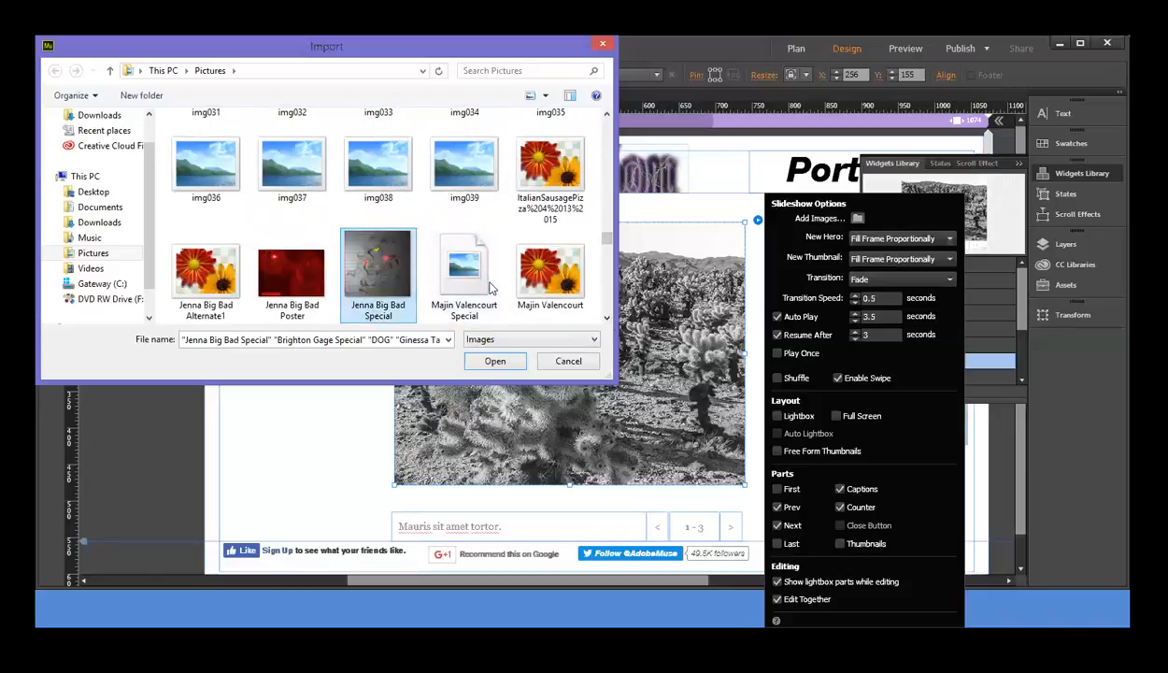
# Step: Add the images Marco Diaz, Mellitus Hackney Special and Sable Slate to the import selection
pyautogui.click(607, 319)
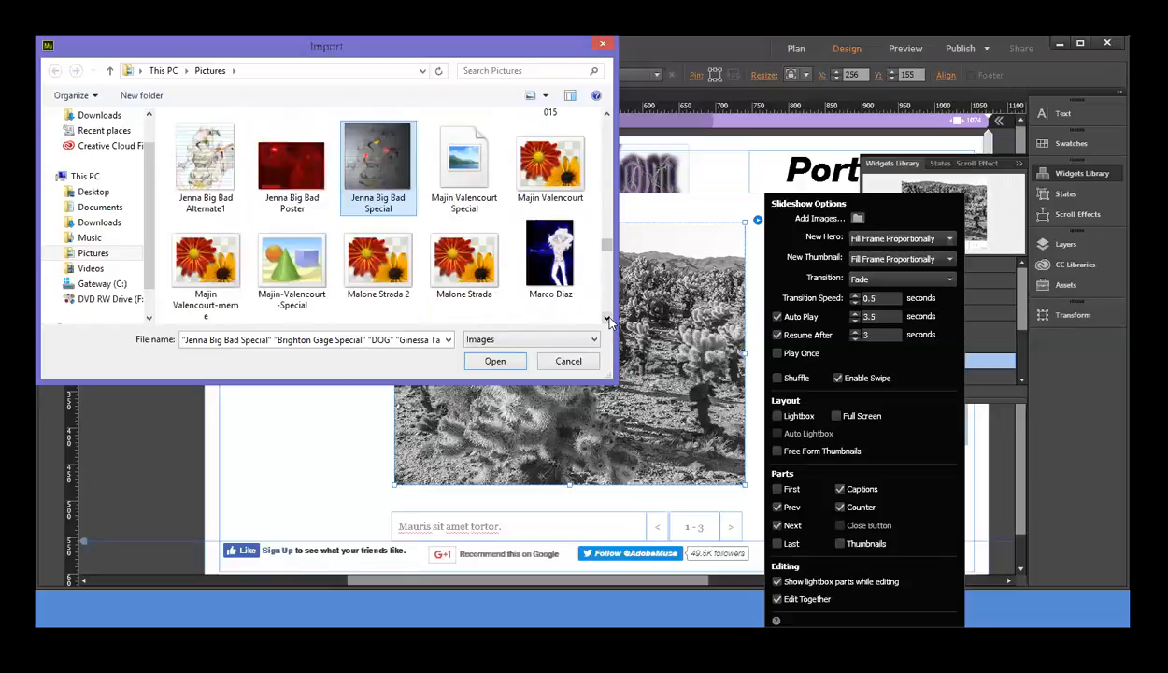
pyautogui.keyDown('ctrl'); pyautogui.click(577, 277); pyautogui.keyUp('ctrl')
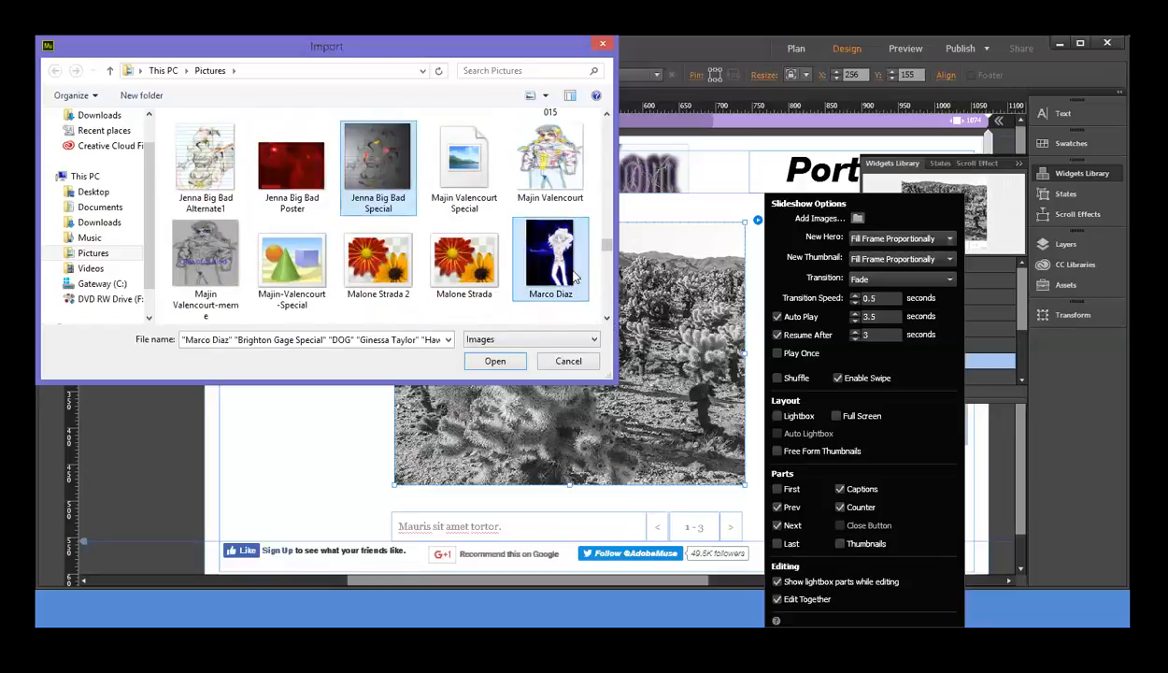
pyautogui.click(607, 319)
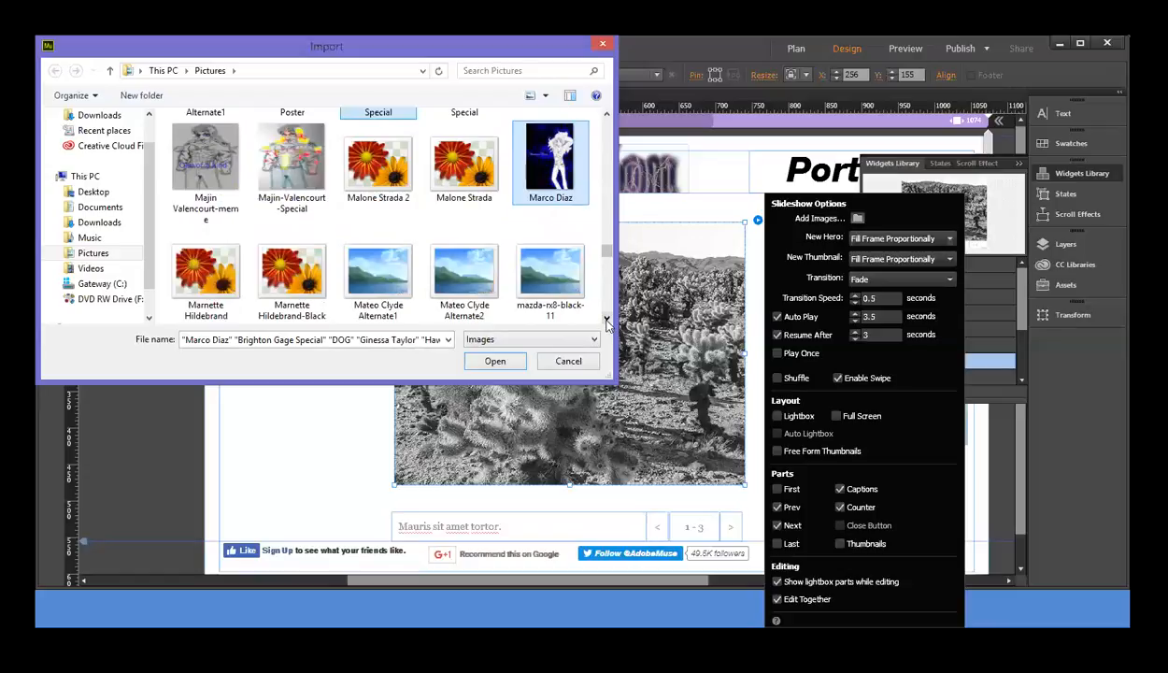
pyautogui.click(607, 320)
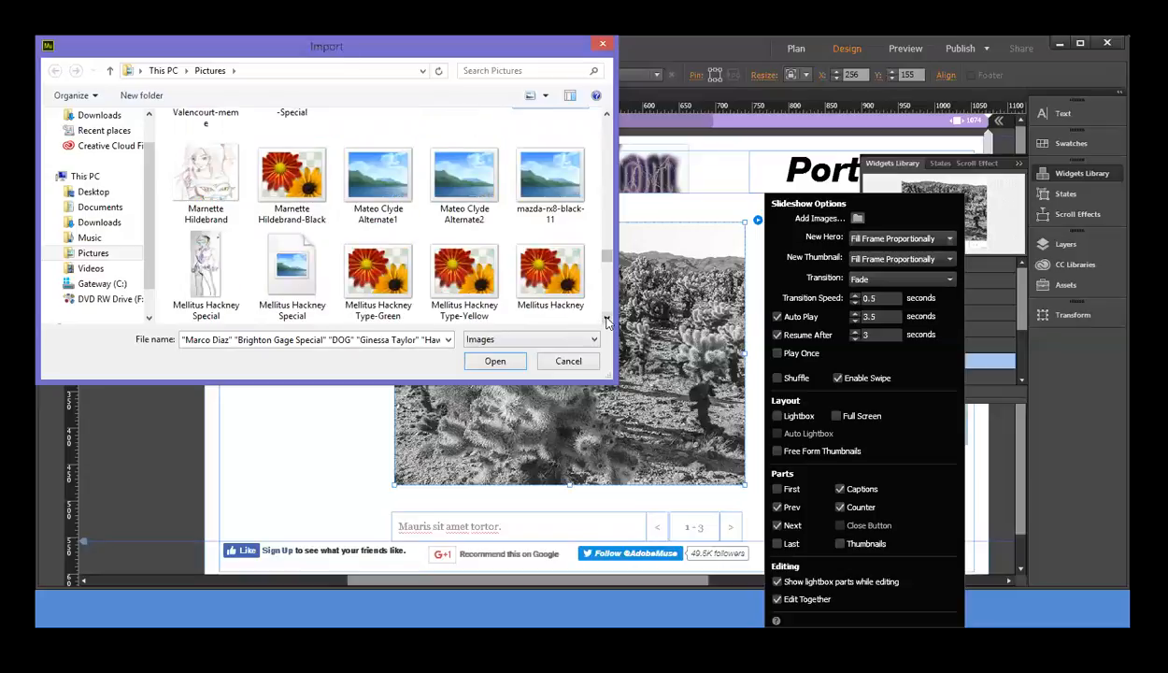
pyautogui.keyDown('ctrl'); pyautogui.click(217, 257); pyautogui.keyUp('ctrl')
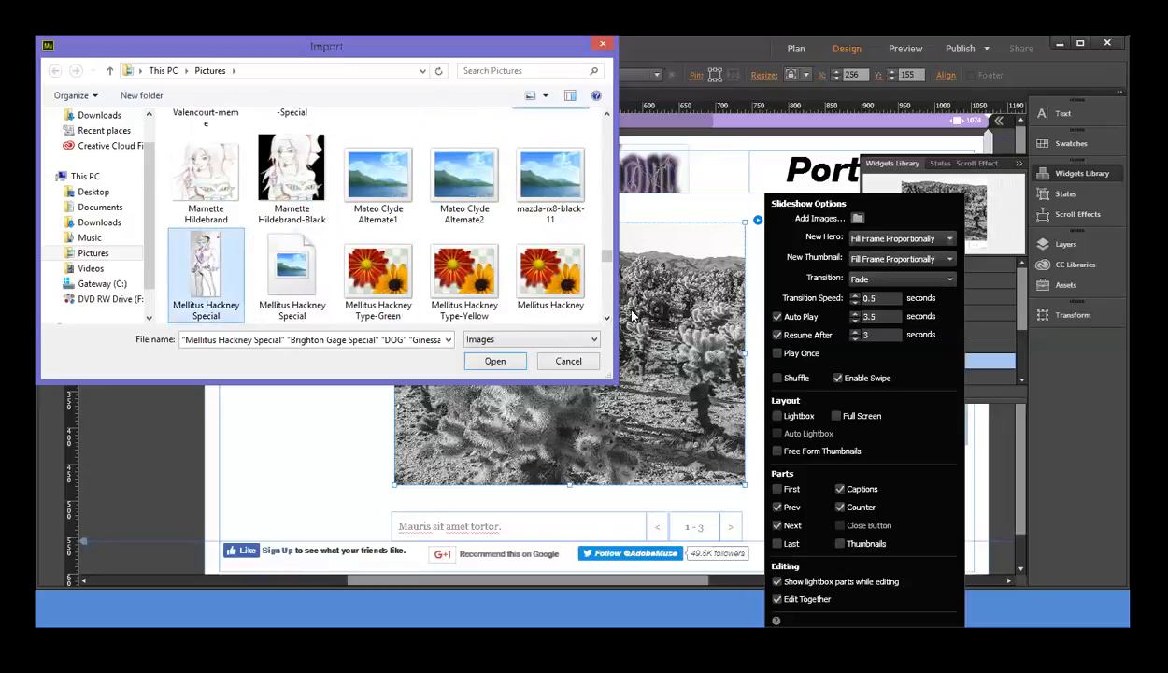
pyautogui.click(607, 319)
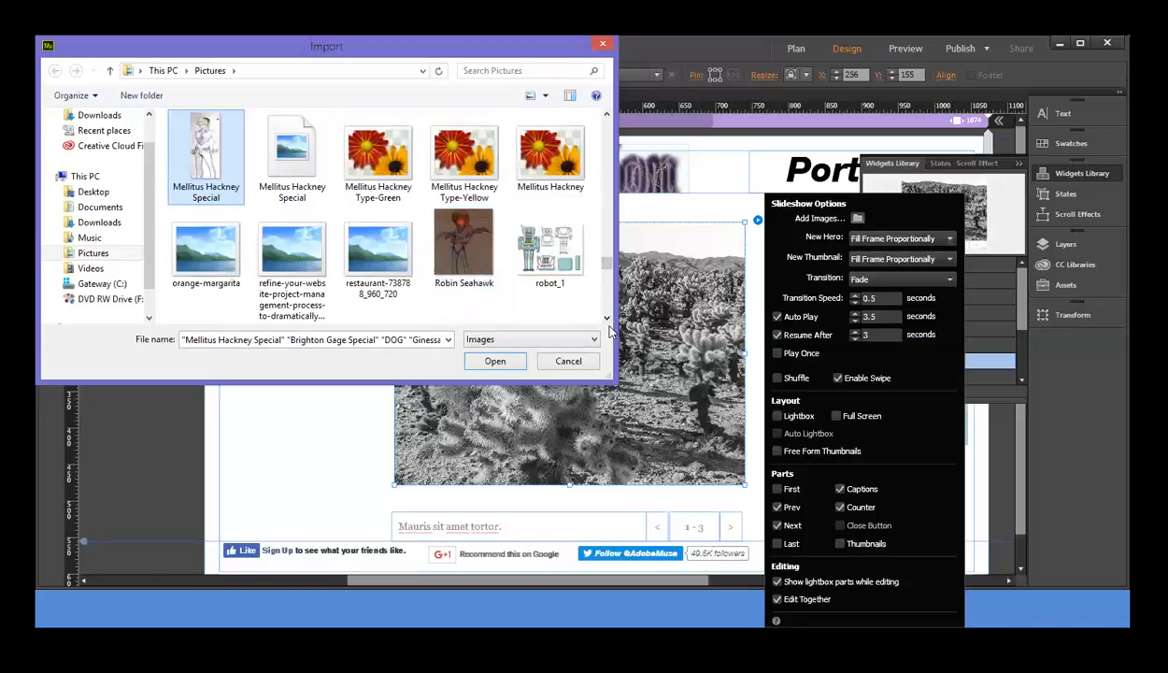
pyautogui.click(606, 319)
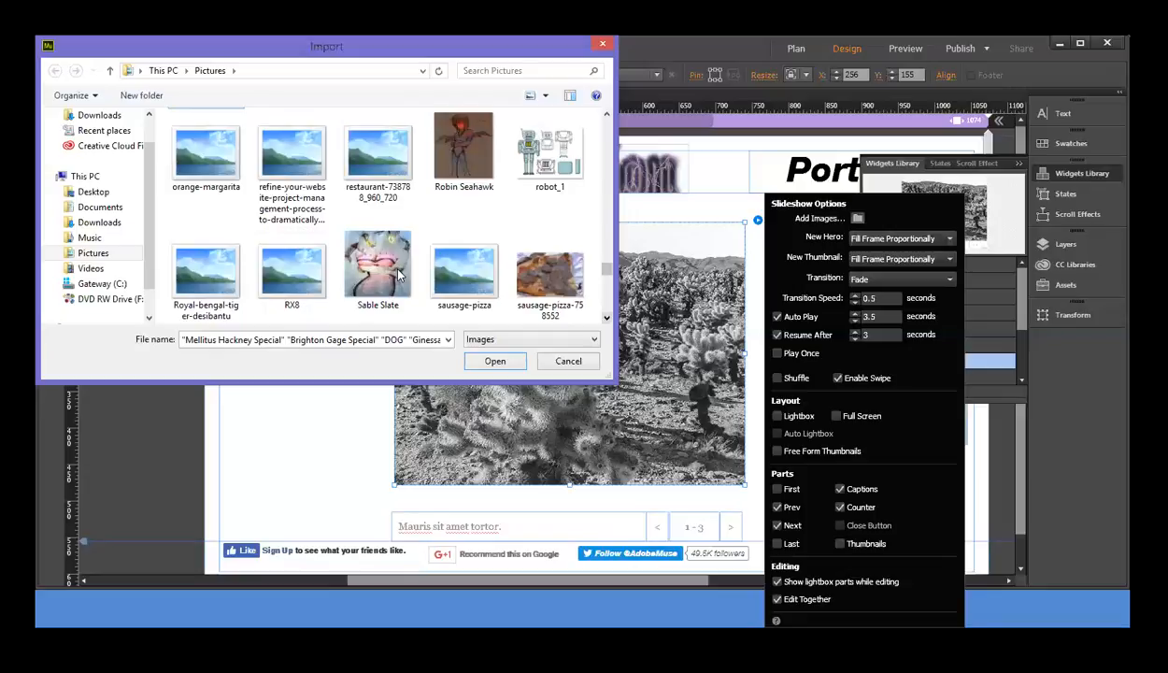
pyautogui.keyDown('ctrl'); pyautogui.click(399, 273); pyautogui.keyUp('ctrl')
# Step: Go through the rest of the Pictures folder and add the image Untitled-1 to the import selection
pyautogui.click(607, 319)
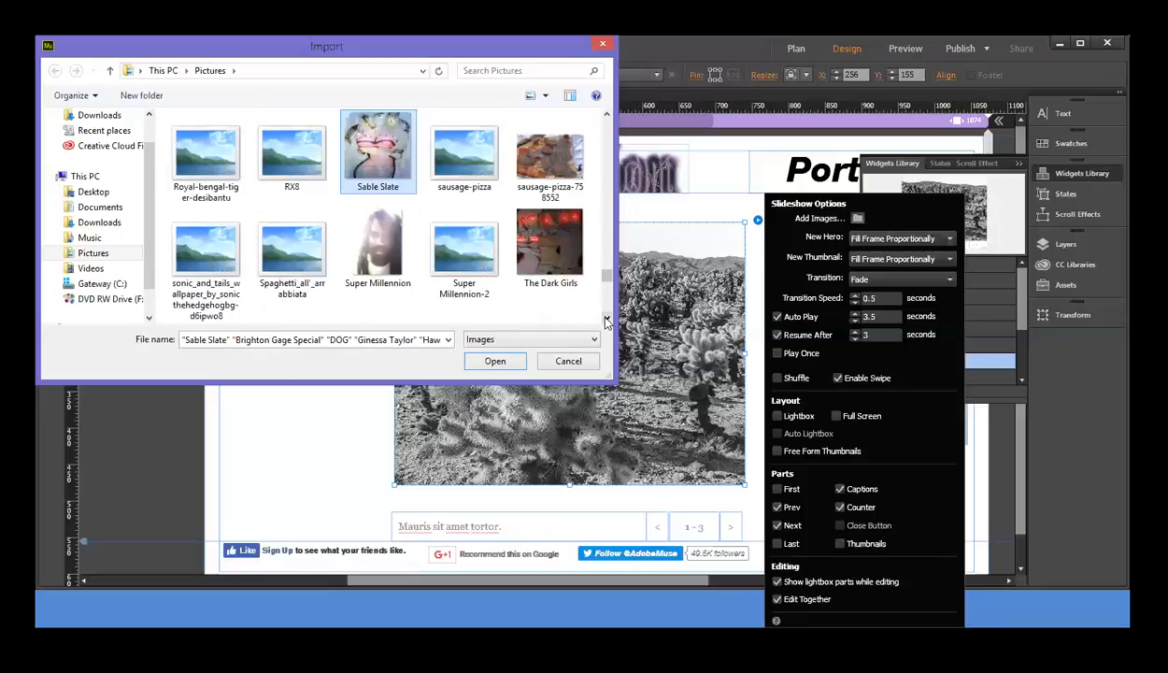
pyautogui.click(606, 320)
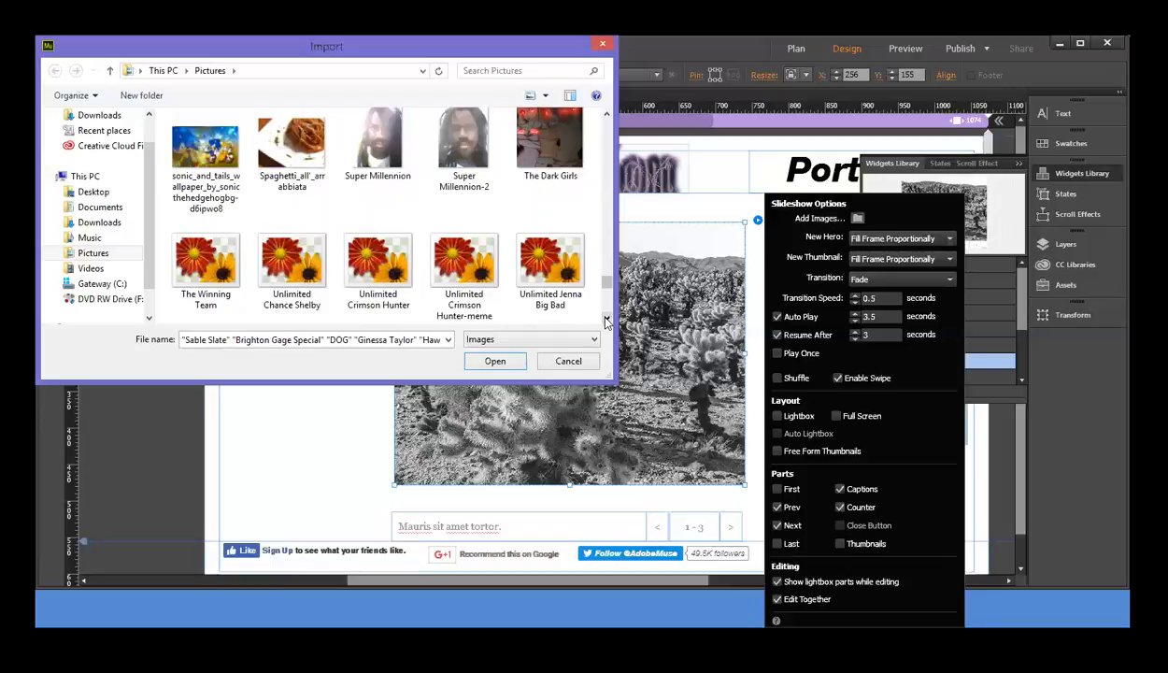
pyautogui.click(606, 319)
pyautogui.click(606, 319)
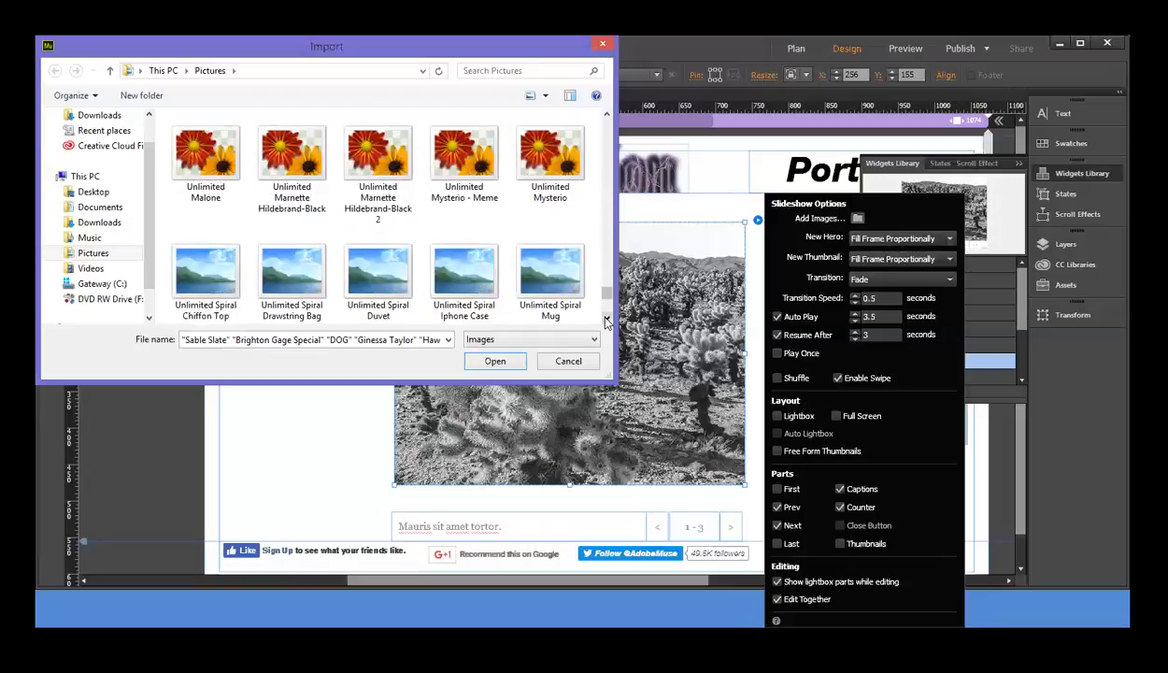
pyautogui.click(607, 319)
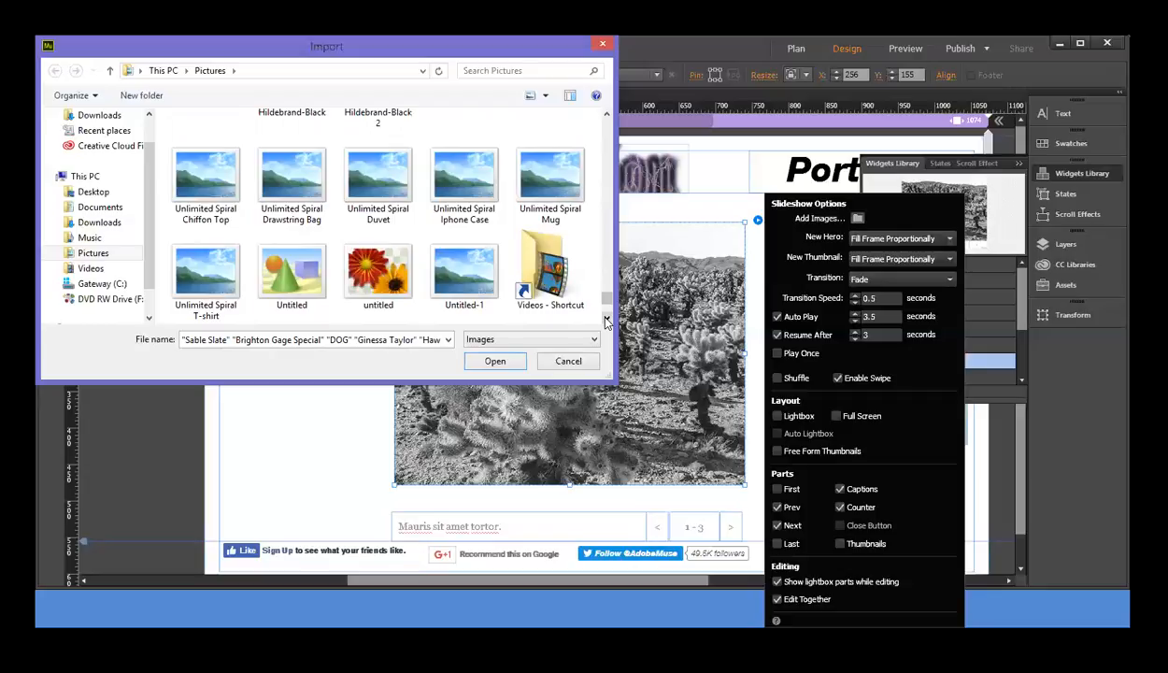
pyautogui.click(607, 320)
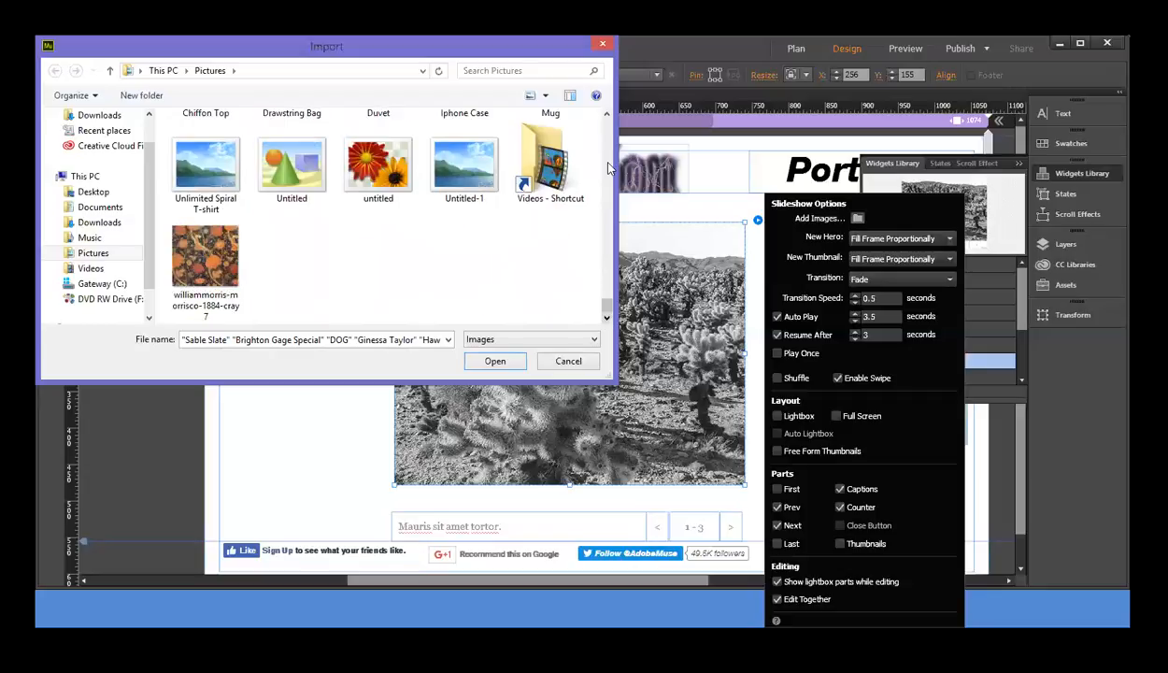
pyautogui.click(607, 114)
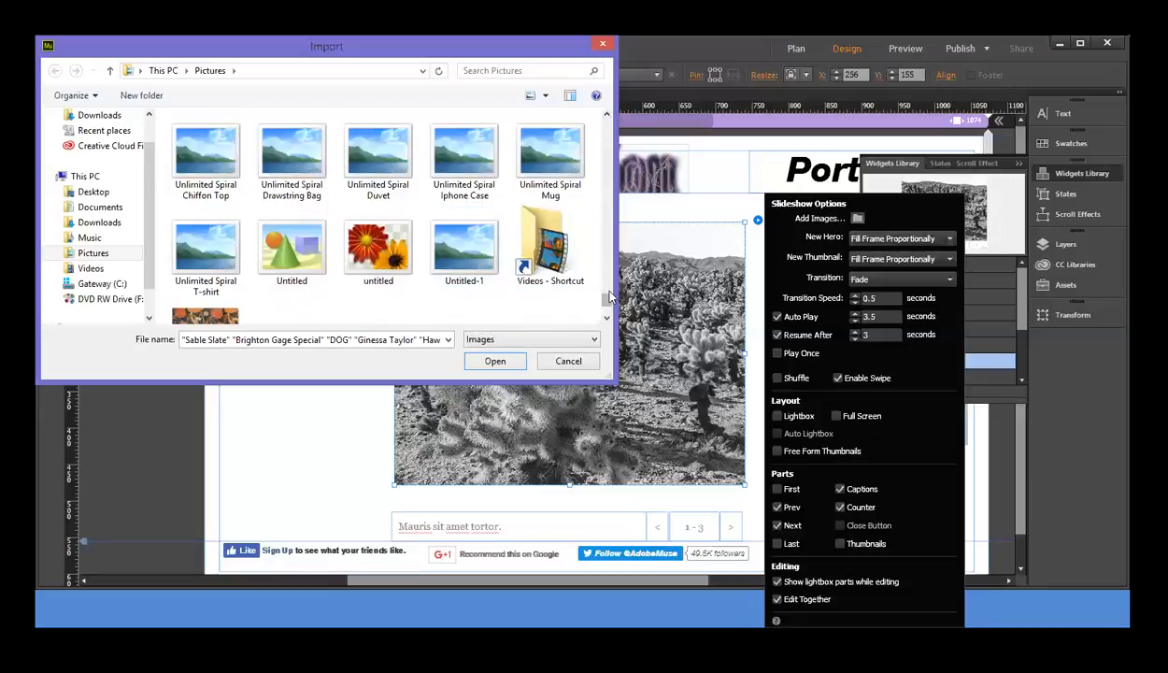
pyautogui.keyDown('ctrl'); pyautogui.click(467, 250); pyautogui.keyUp('ctrl')
# Step: Import the selected images from the Pictures folder into the Portfolio page's slideshow
pyautogui.scroll(3, 605, 118)
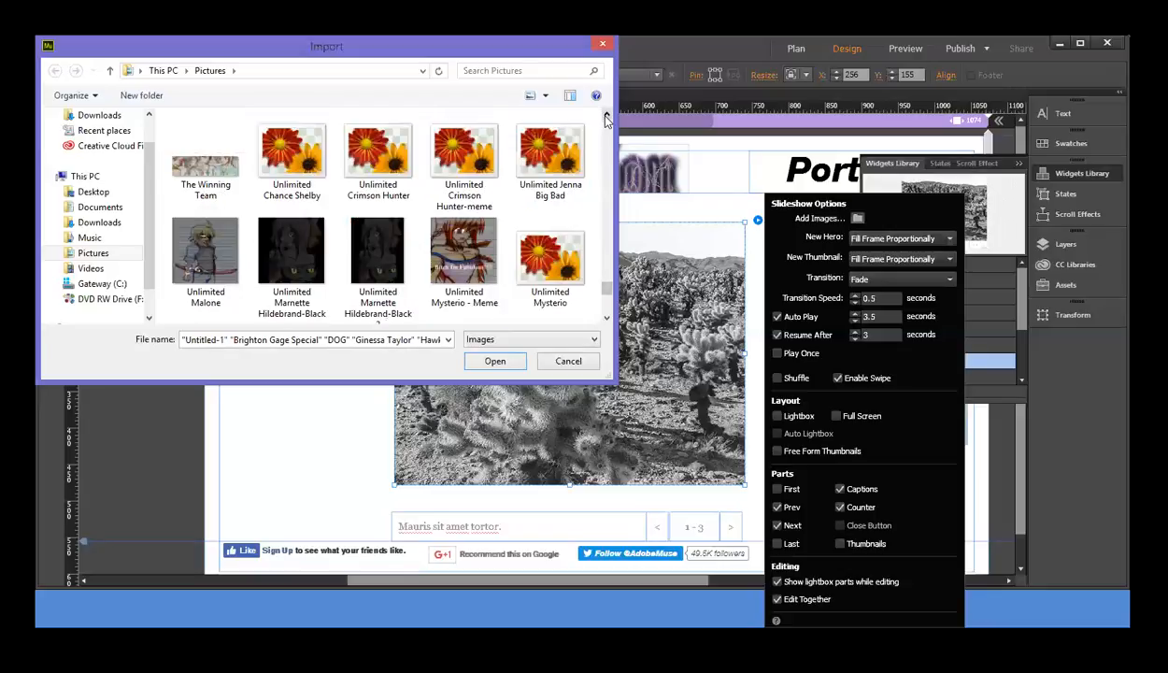
pyautogui.click(606, 118)
pyautogui.click(605, 117)
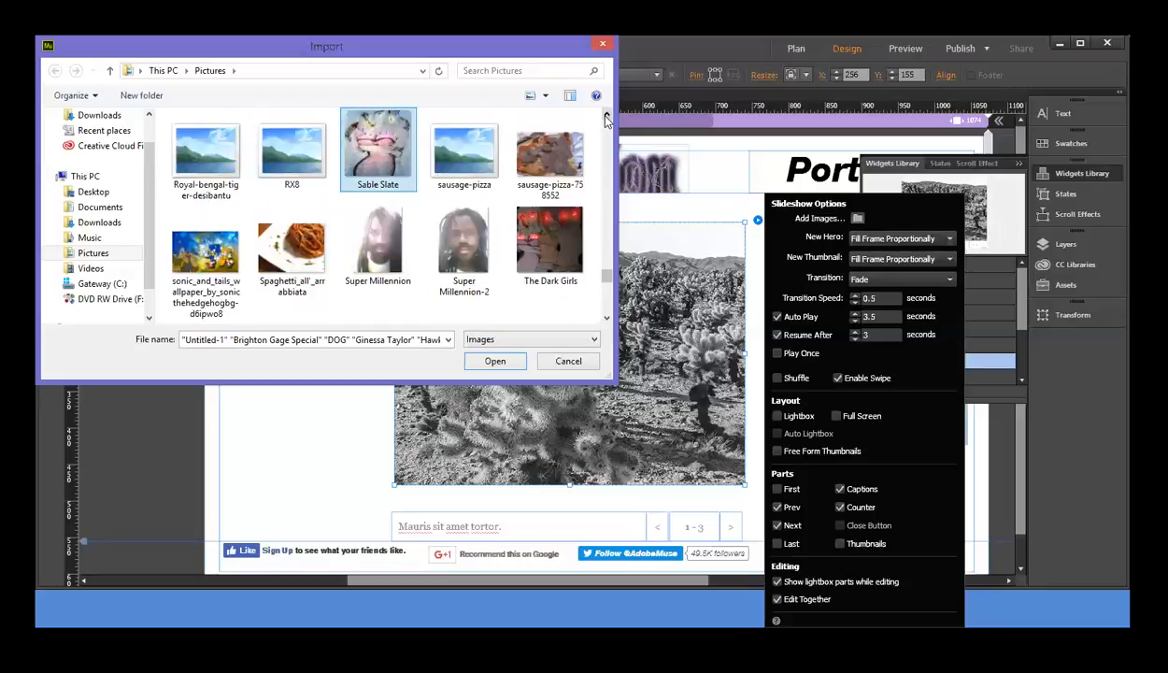
pyautogui.click(496, 361)
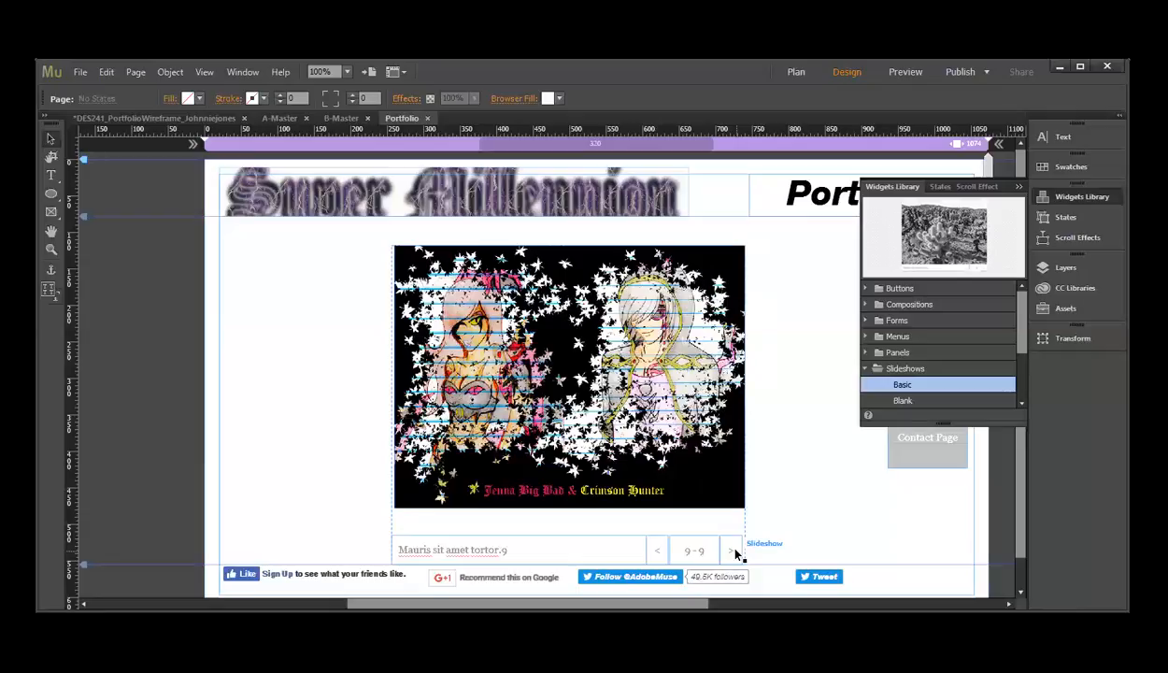
# Step: Step back to the slideshow's seventh image and move the hero image slightly down and left, flush with the caption row
pyautogui.click(610, 548)
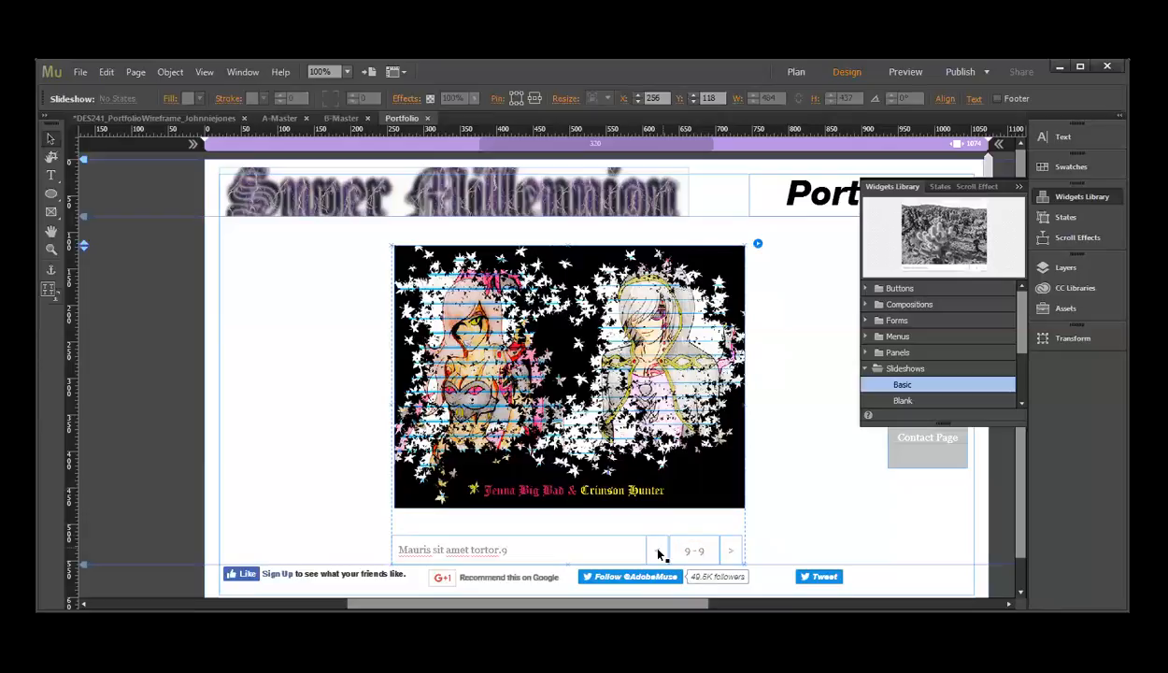
pyautogui.click(659, 551)
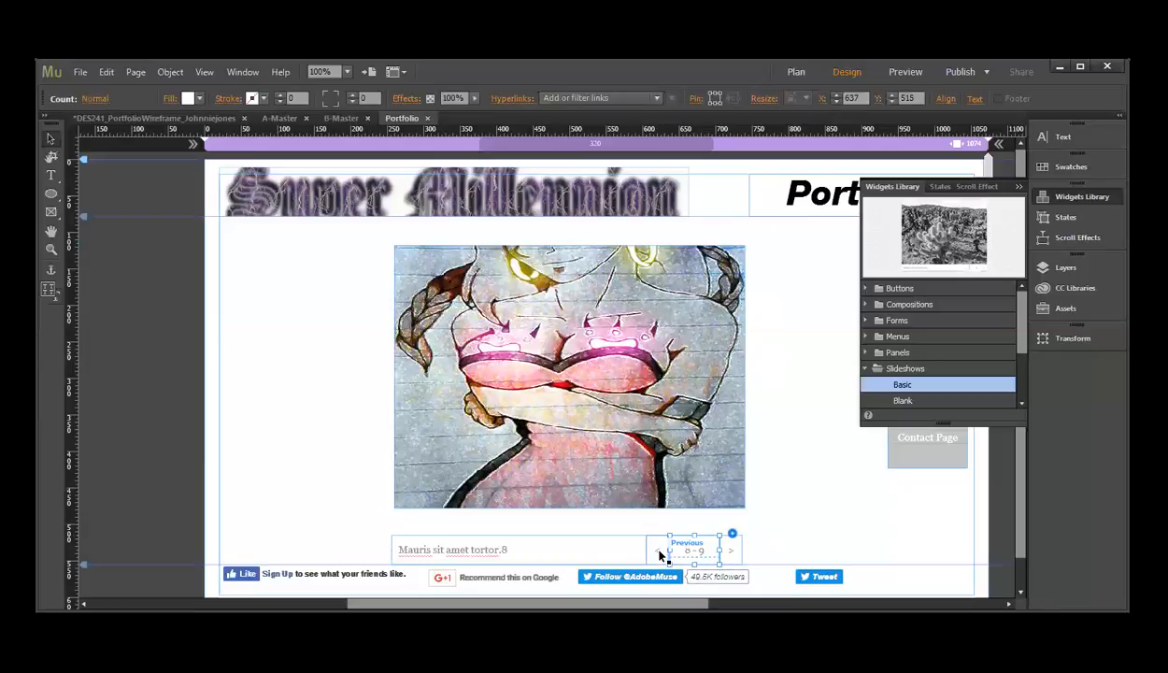
pyautogui.click(660, 554)
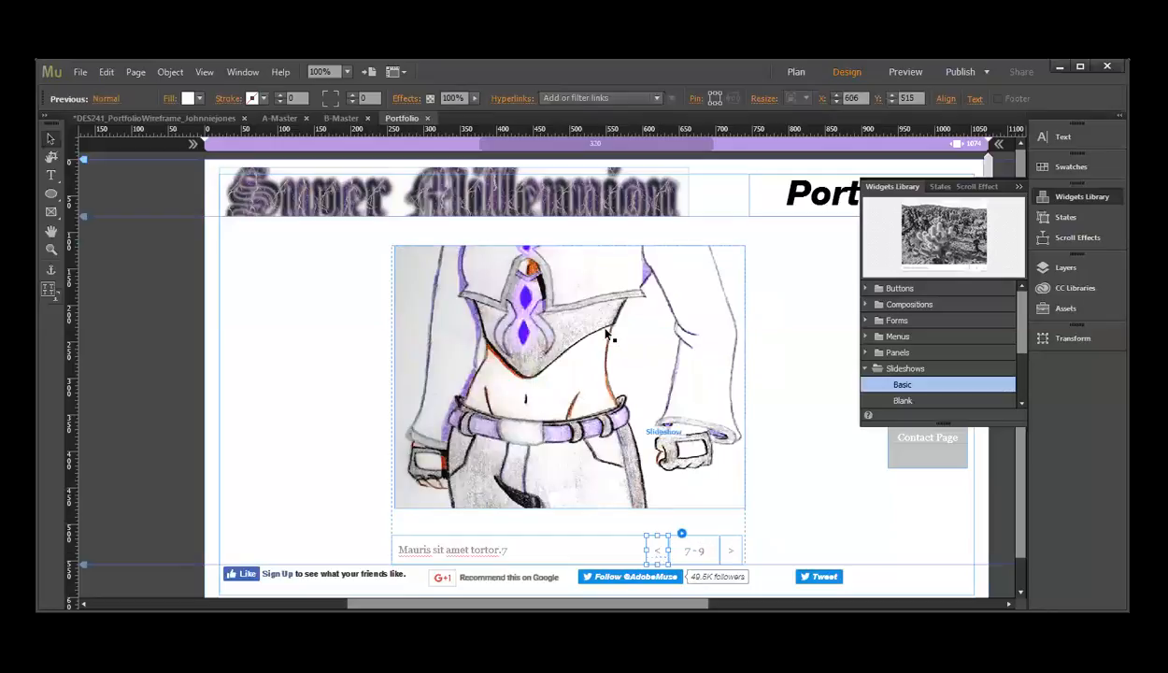
pyautogui.click(565, 312)
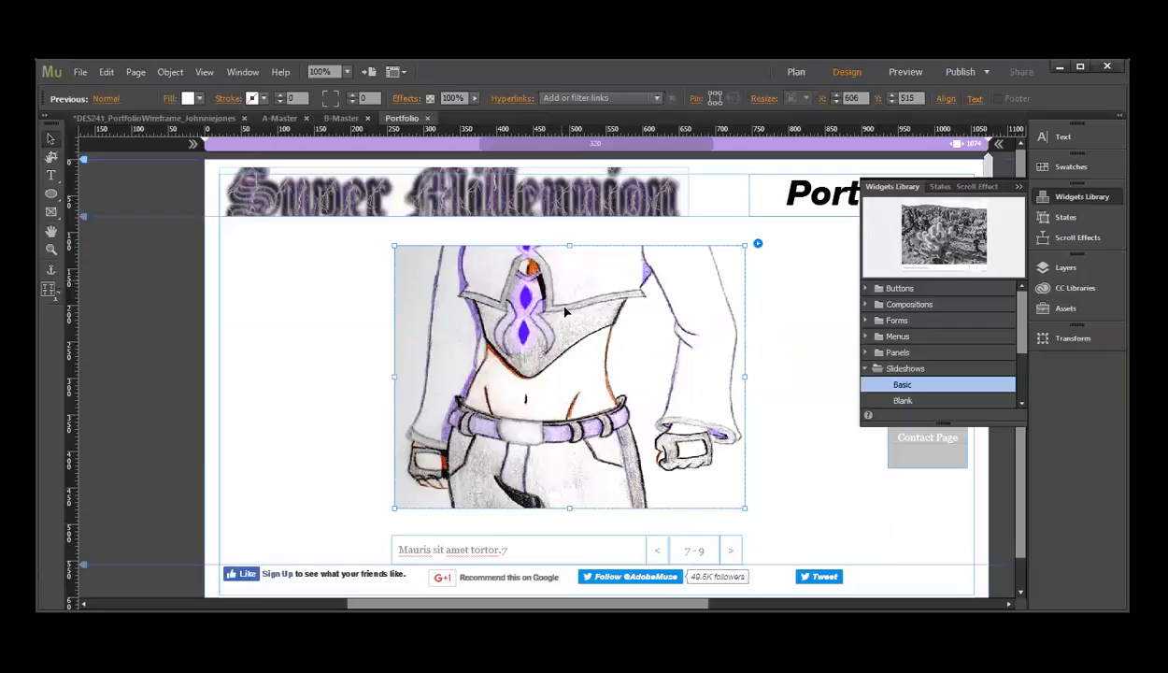
pyautogui.moveTo(564, 310); pyautogui.dragTo(554, 299)
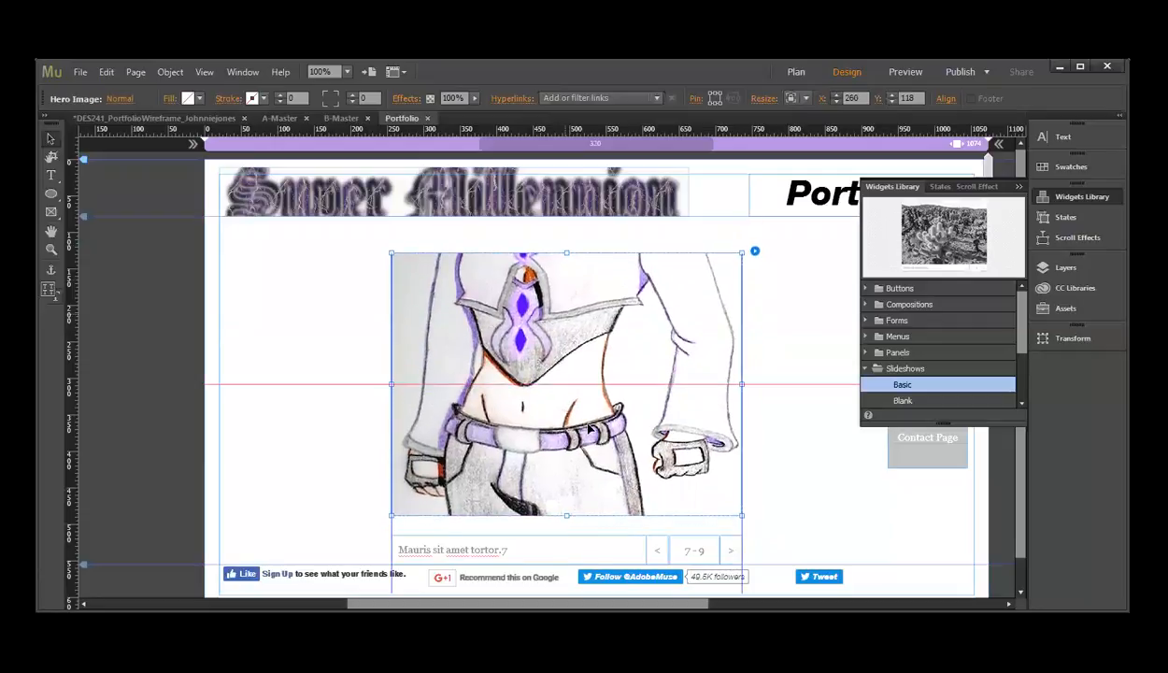
# Step: Page back through the remaining slideshow images to the first one to examine how each fits the frame
pyautogui.click(659, 552)
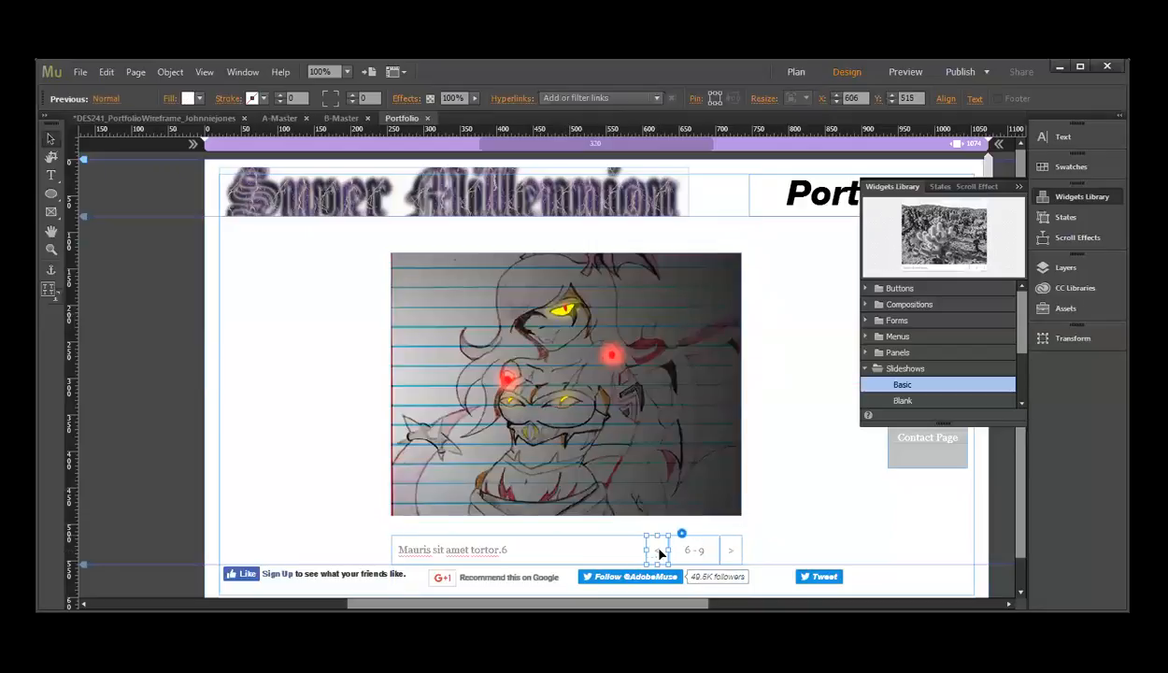
pyautogui.click(659, 553)
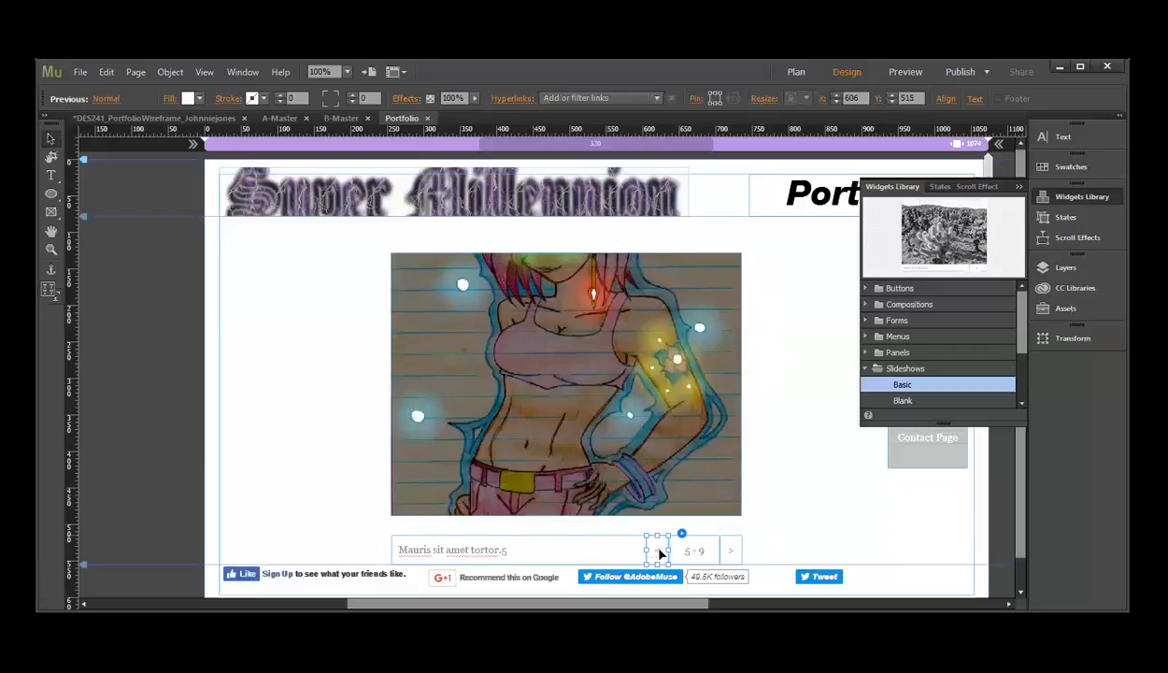
pyautogui.click(659, 553)
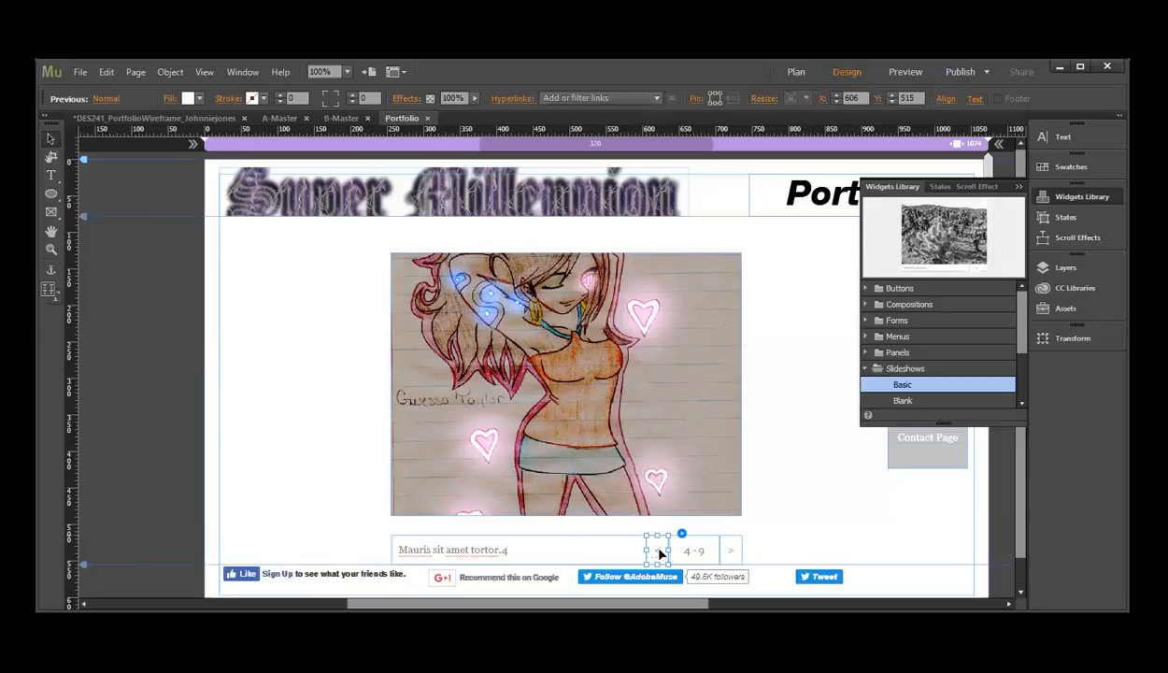
pyautogui.click(658, 553)
pyautogui.click(658, 553)
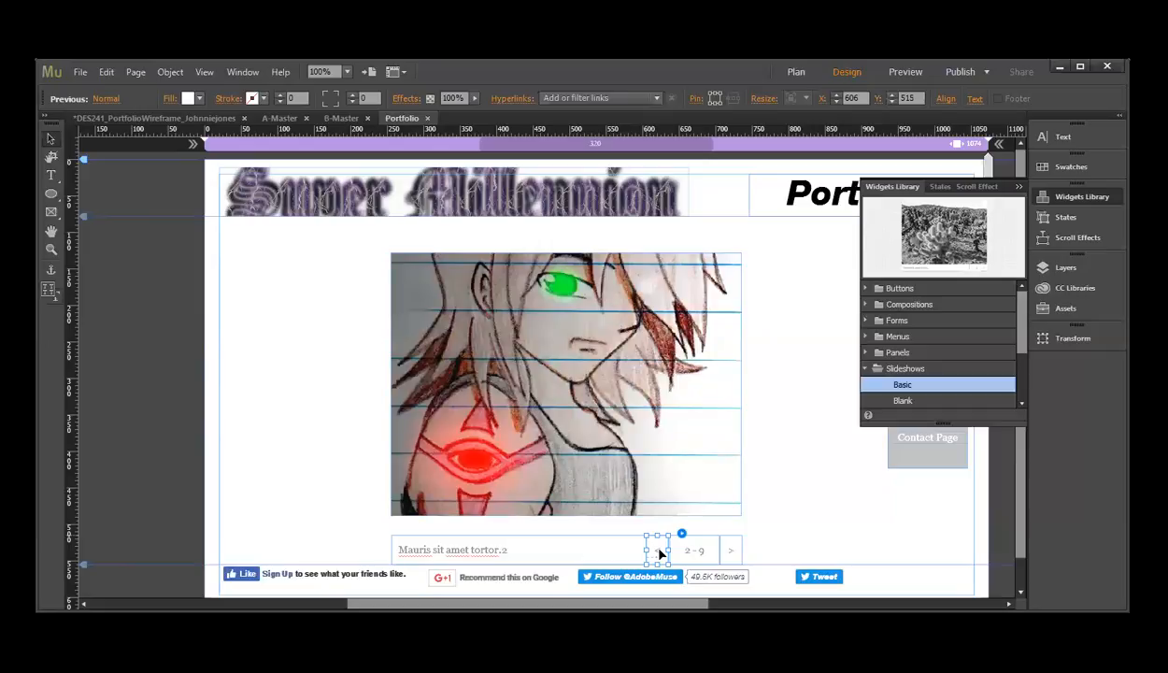
pyautogui.click(658, 553)
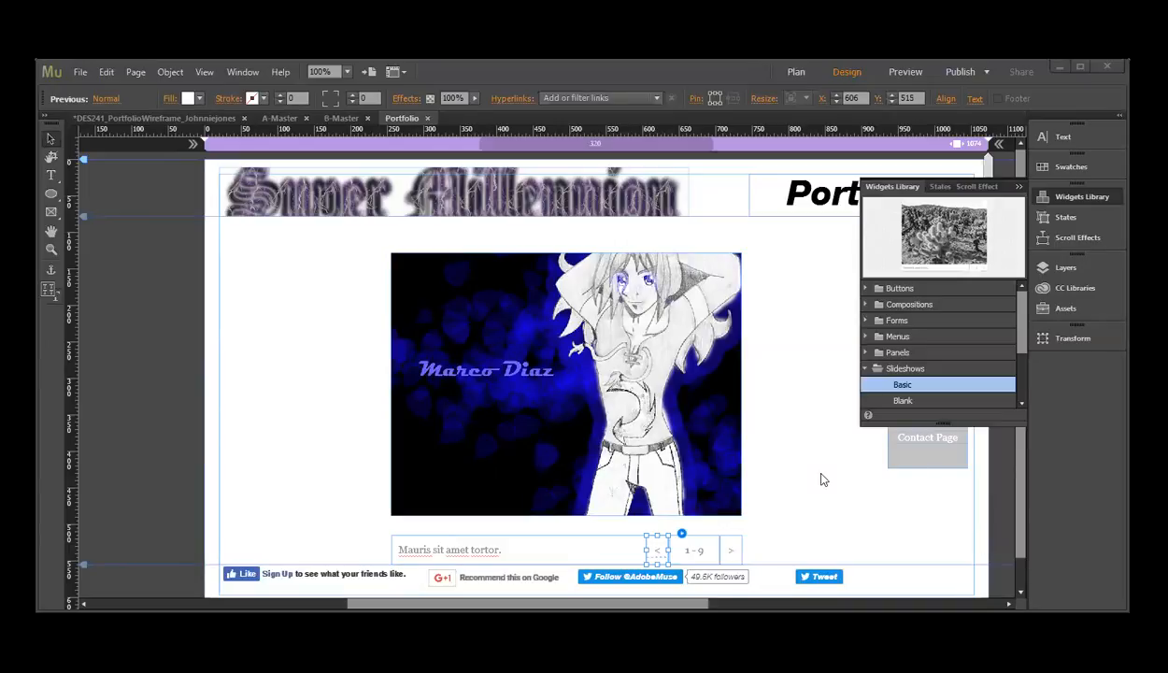
# Step: Close the widgets library and open the Contact Page for editing from the site plan
pyautogui.click(1018, 187)
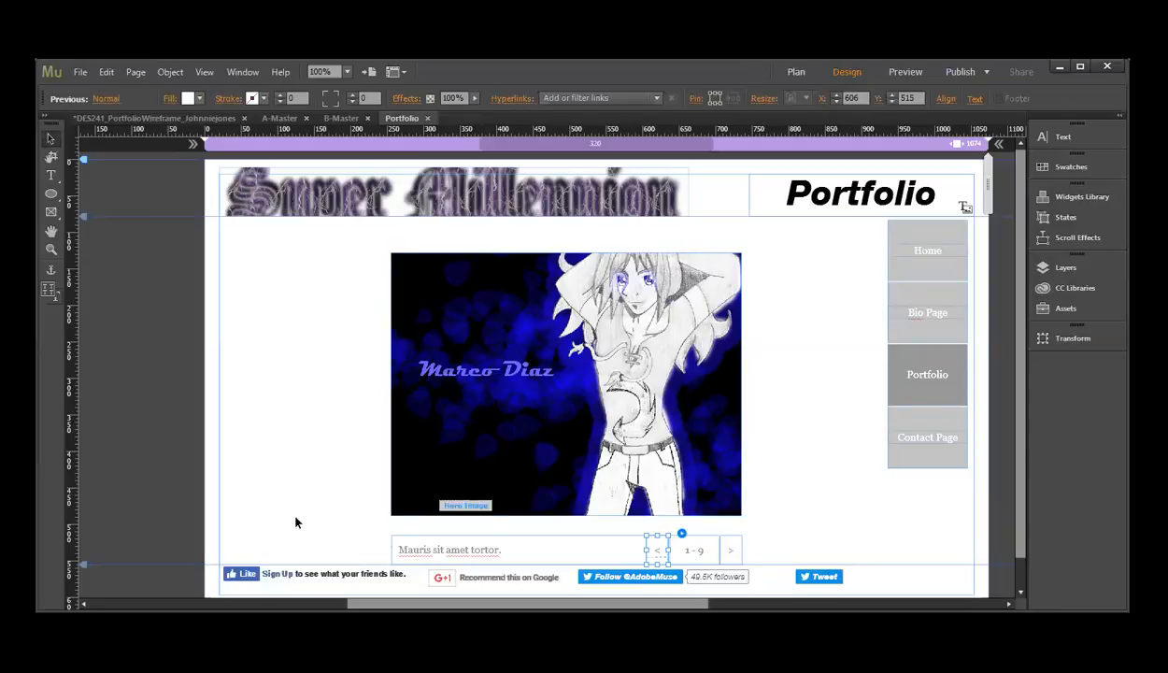
pyautogui.click(164, 120)
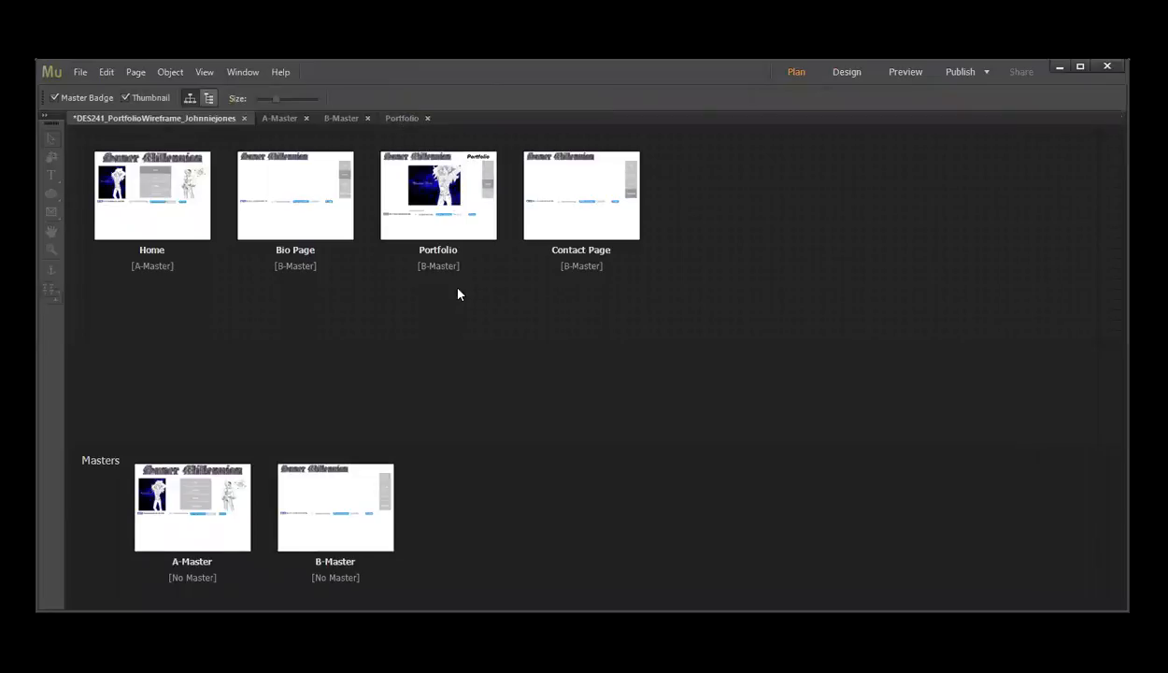
pyautogui.moveTo(566, 231)
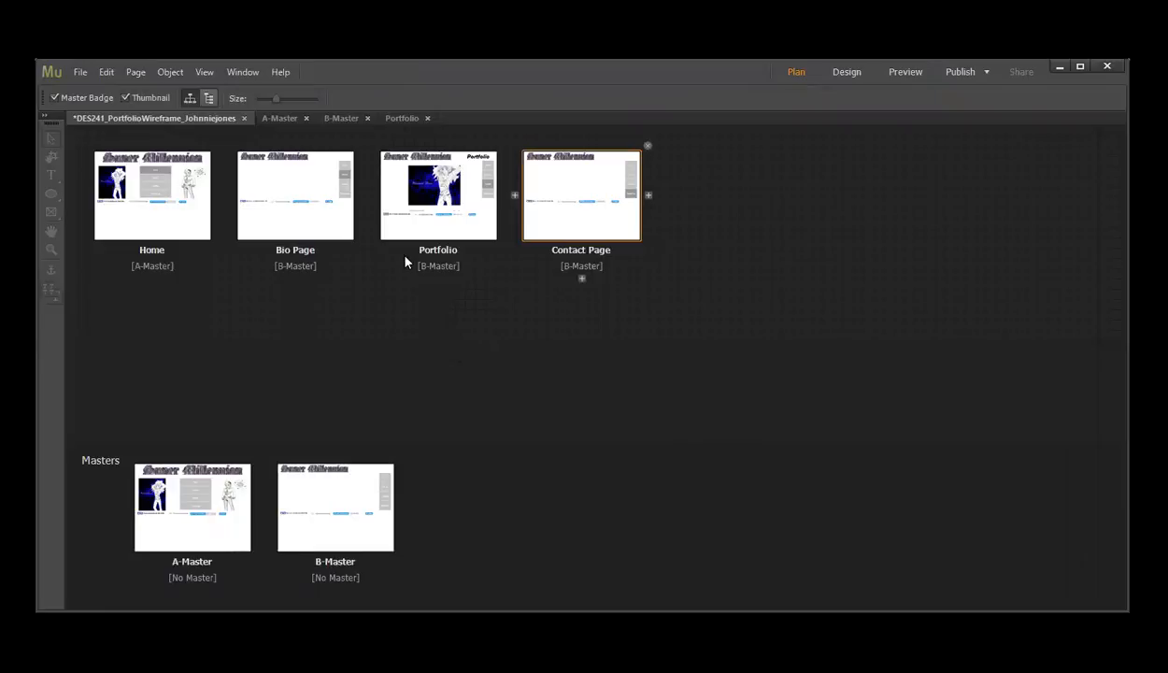
pyautogui.doubleClick(575, 193)
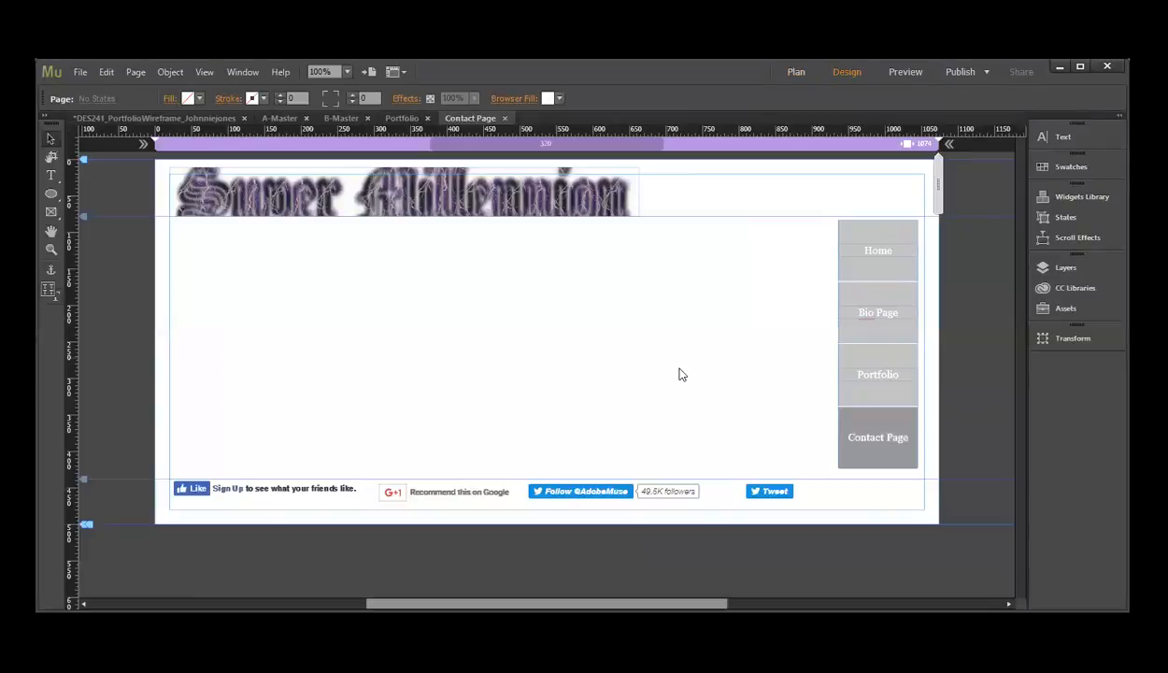
# Step: Place a Simple Contact form widget on the Contact Page at about X 160, Y 145
pyautogui.click(1075, 198)
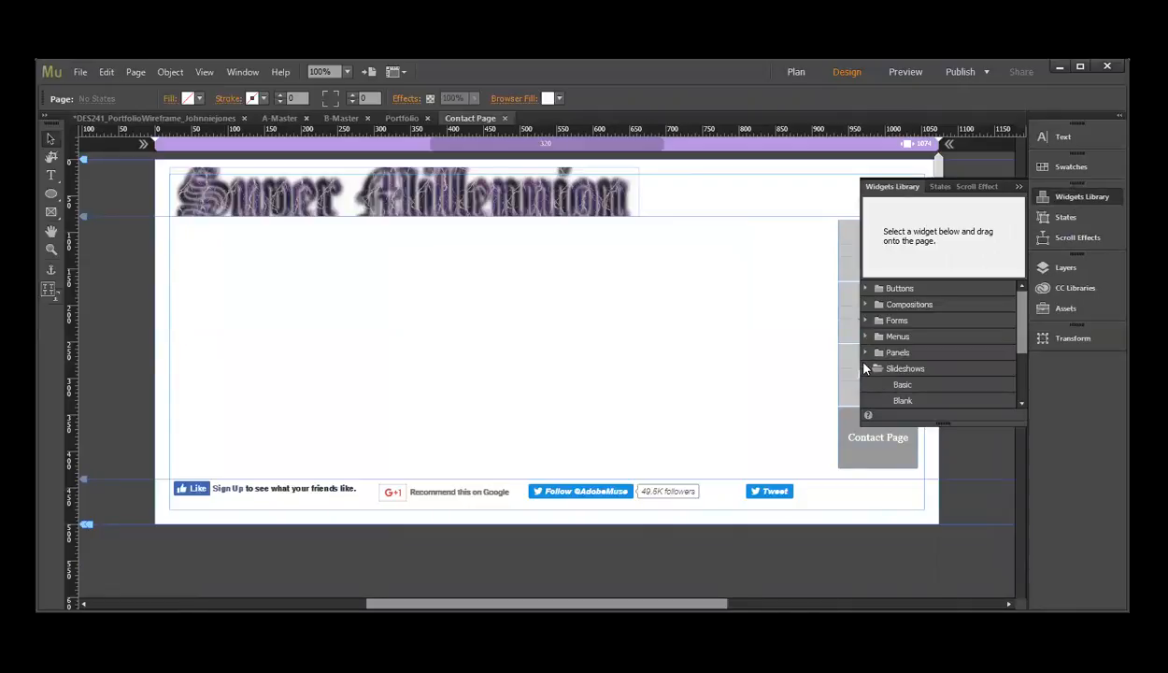
pyautogui.click(865, 369)
pyautogui.click(866, 320)
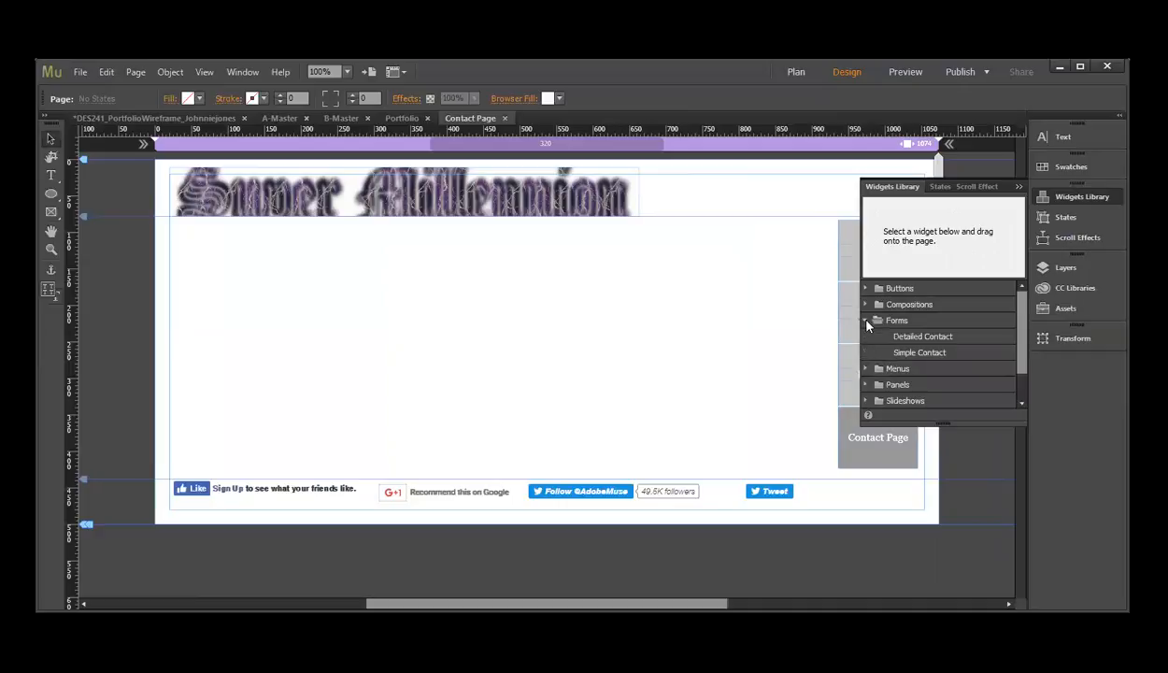
pyautogui.click(935, 338)
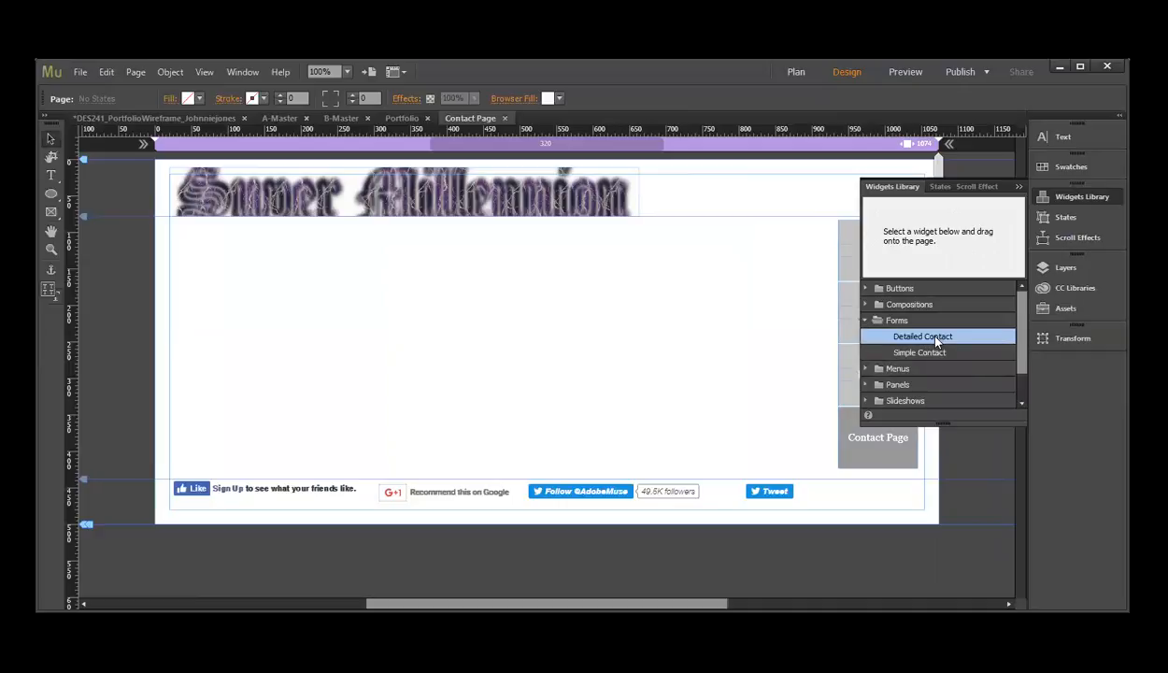
pyautogui.click(906, 353)
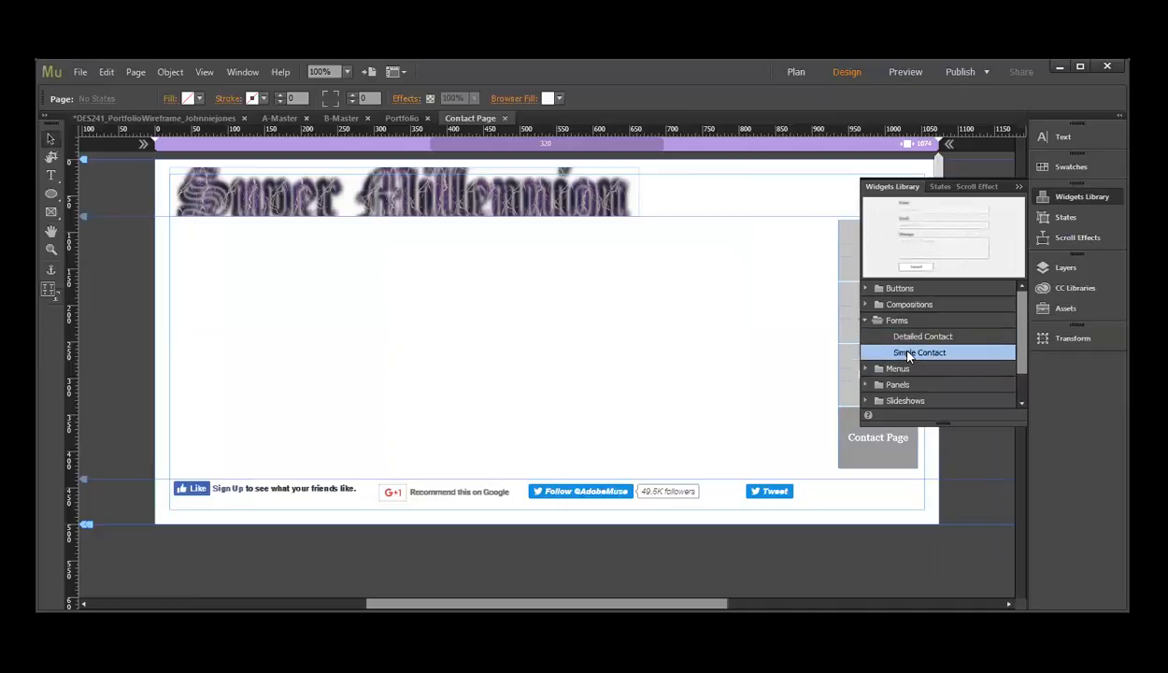
pyautogui.moveTo(943, 231); pyautogui.dragTo(271, 266)
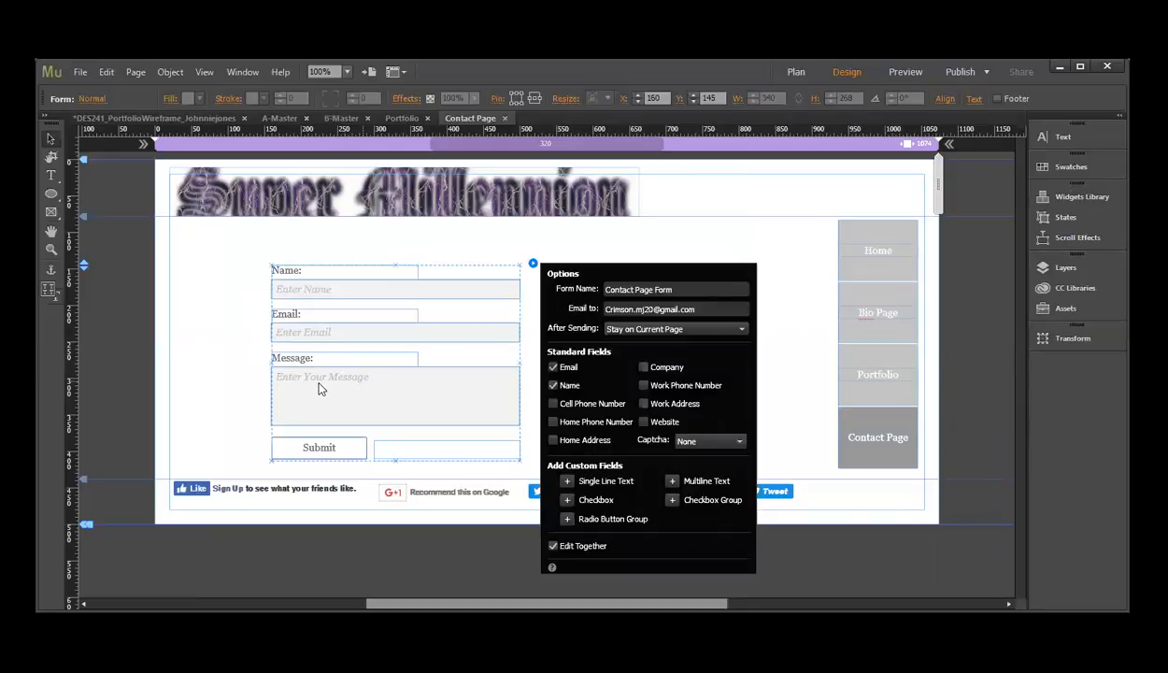
# Step: Move the whole contact form up and left so it sits beneath the Super Millennion logo
pyautogui.click(318, 384)
pyautogui.click(493, 385)
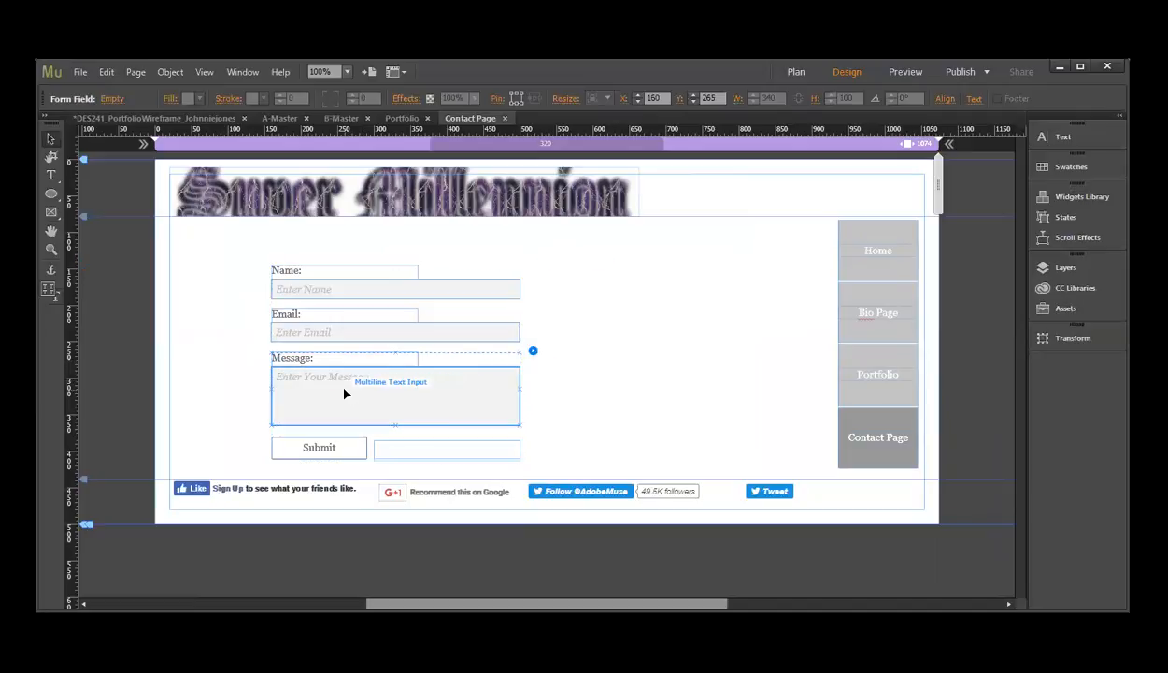
pyautogui.click(439, 273)
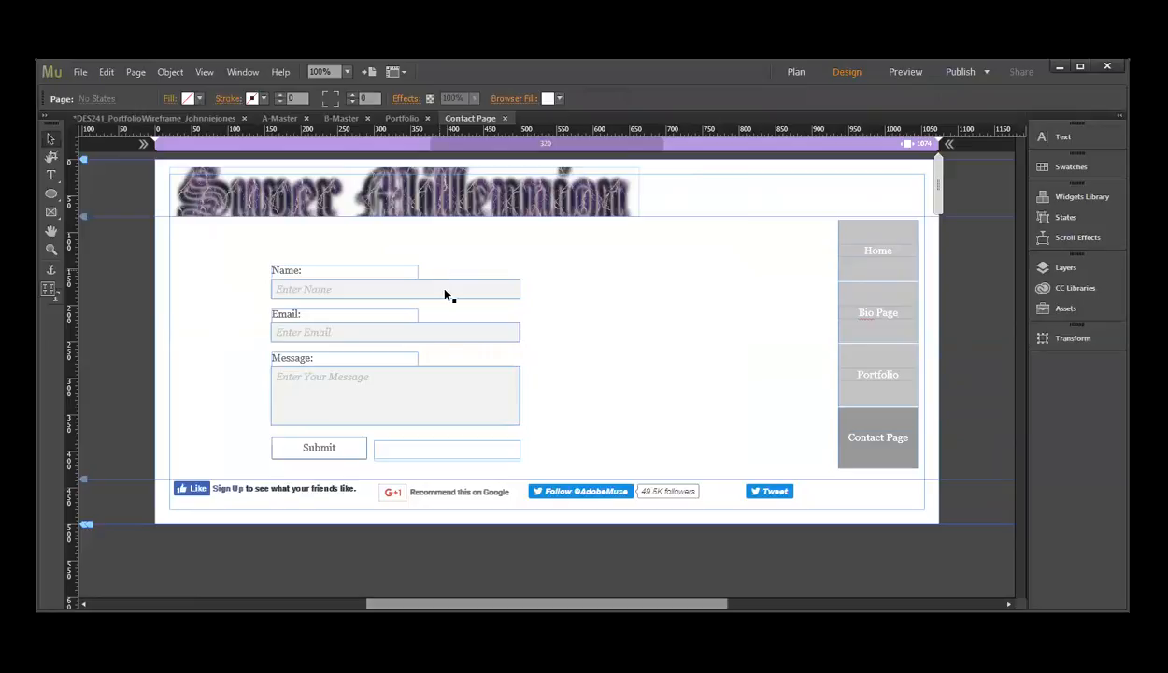
pyautogui.click(443, 289)
pyautogui.moveTo(392, 286); pyautogui.dragTo(357, 268)
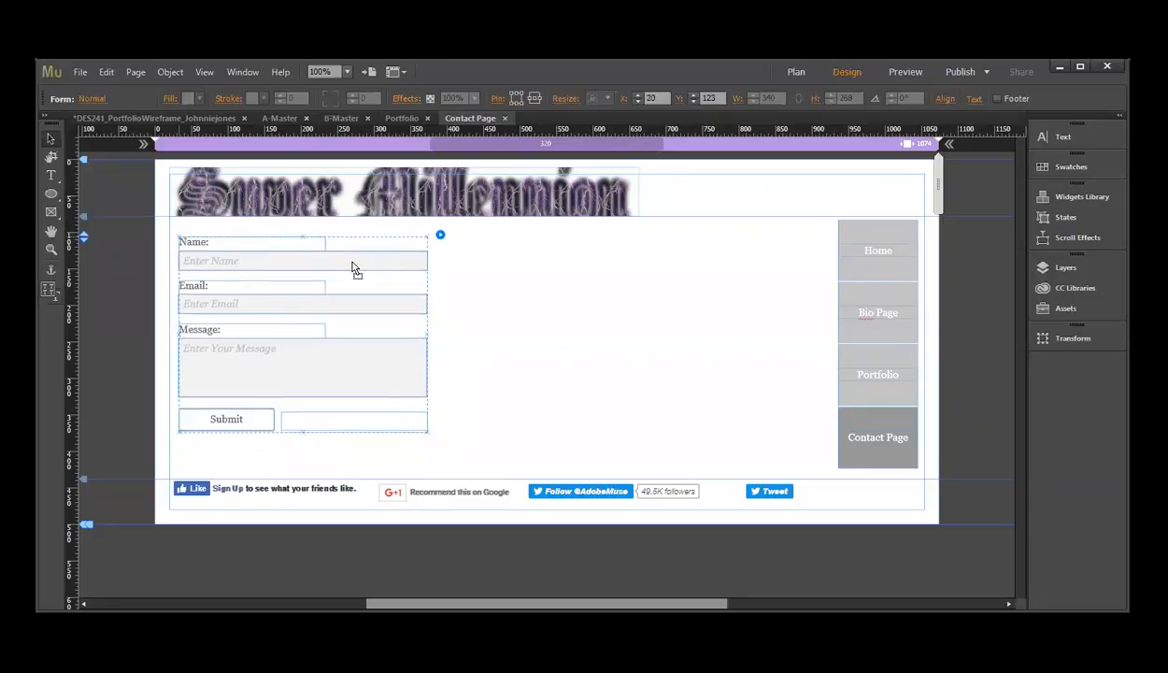
pyautogui.click(500, 372)
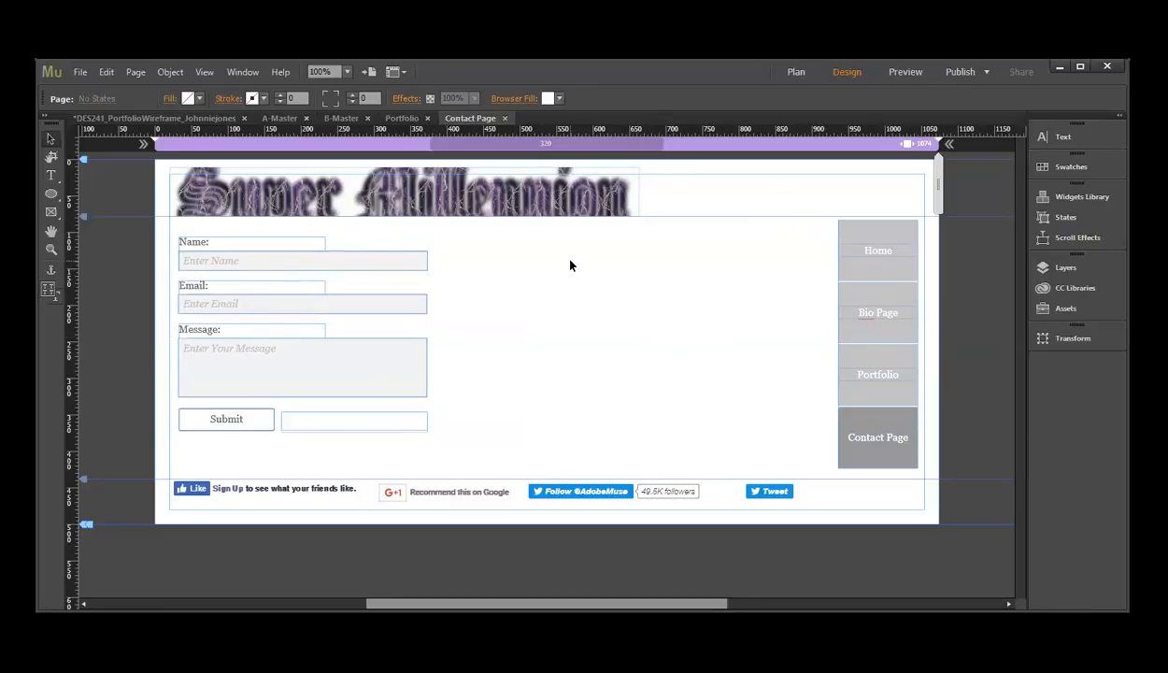
# Step: Place an Accordion panel widget on the Contact Page to the right of the contact form
pyautogui.click(1087, 198)
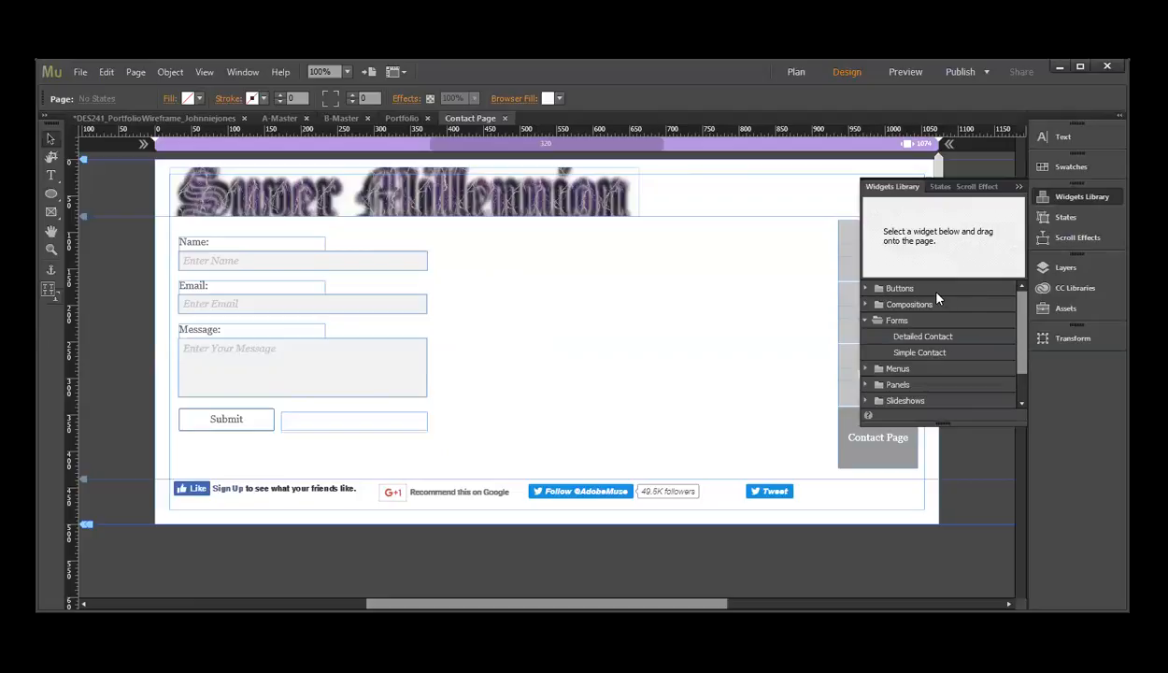
pyautogui.click(864, 321)
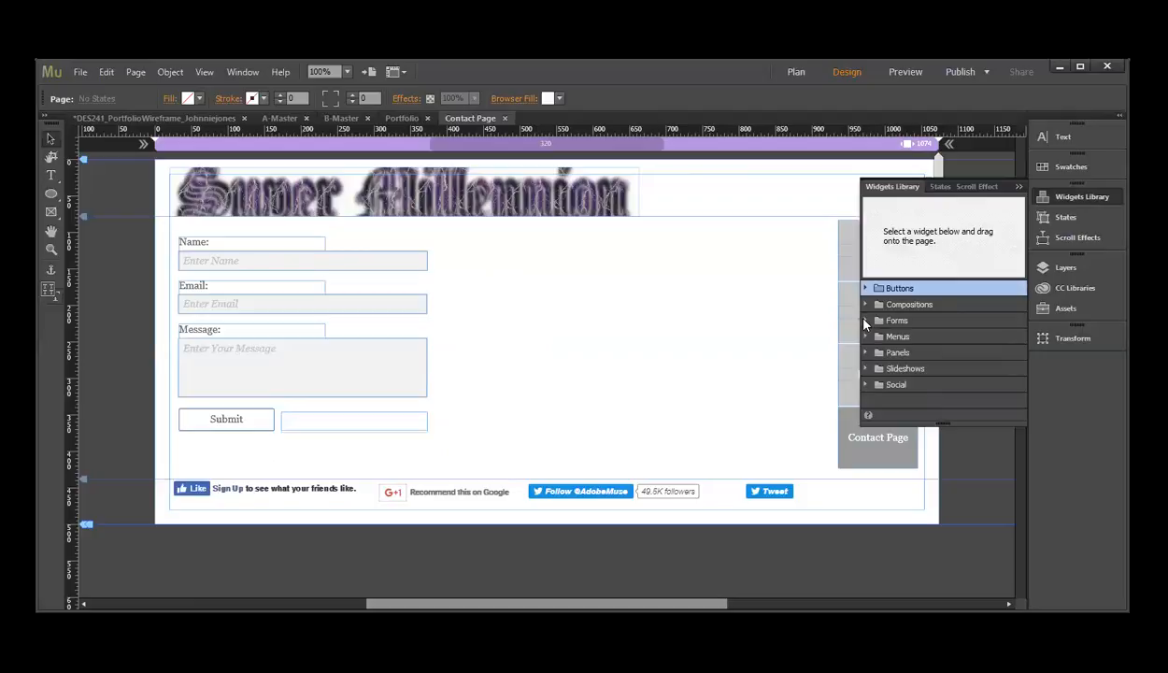
pyautogui.click(865, 352)
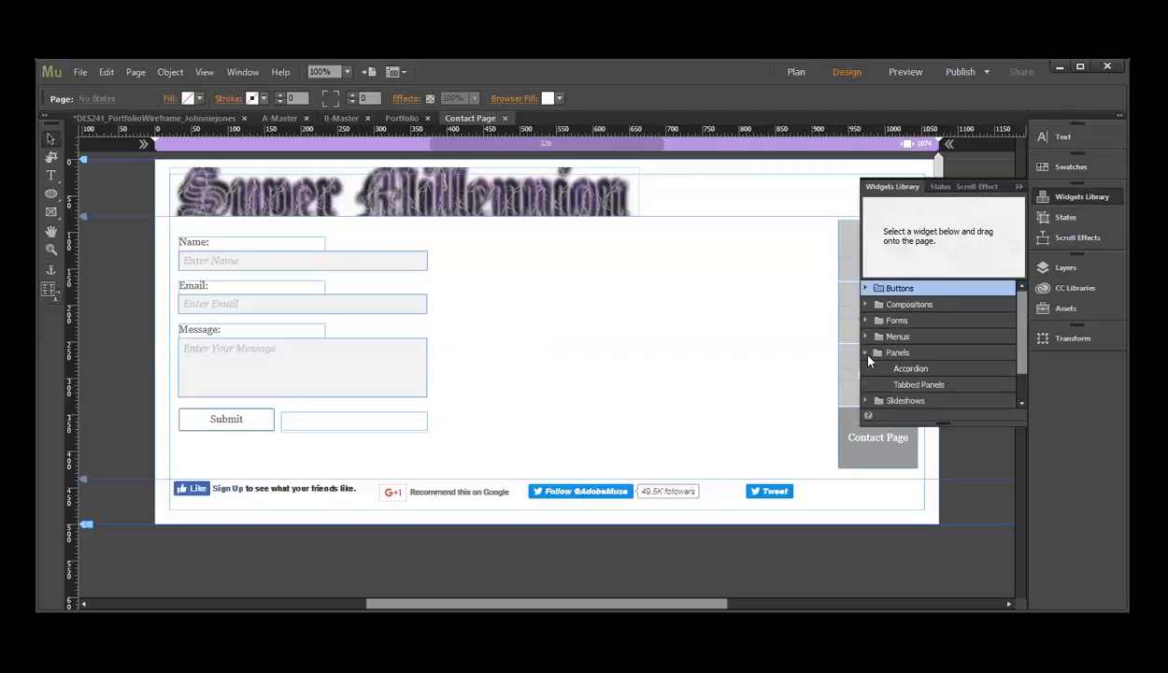
pyautogui.click(920, 388)
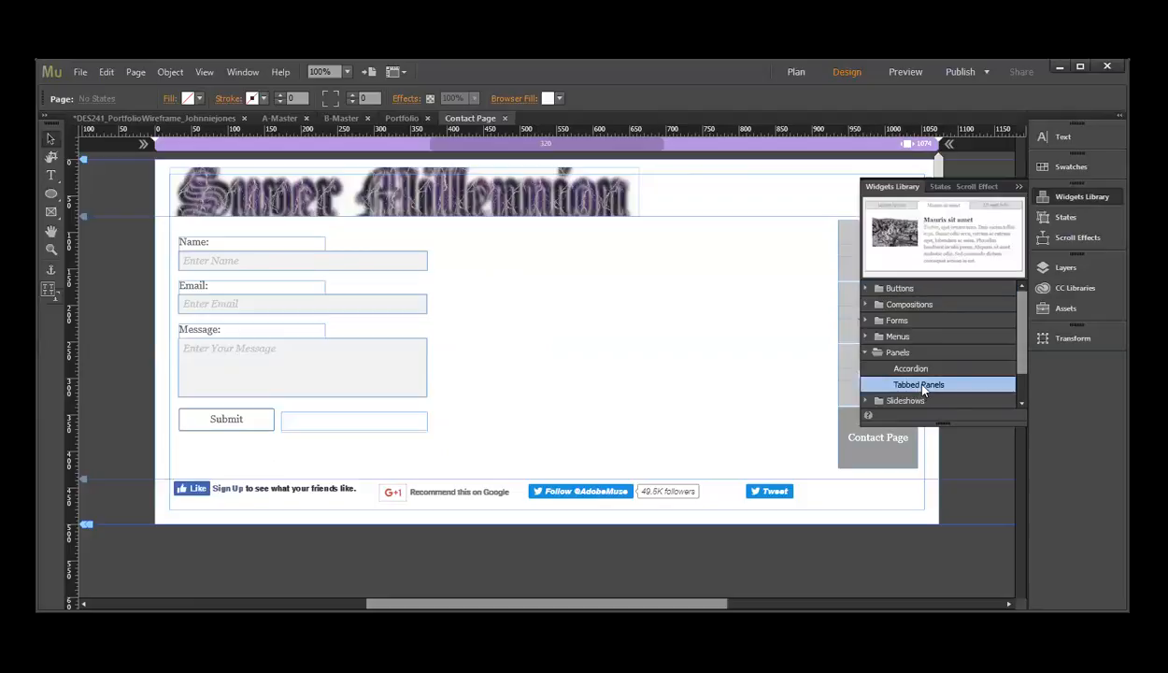
pyautogui.click(904, 368)
pyautogui.moveTo(930, 238); pyautogui.dragTo(665, 271)
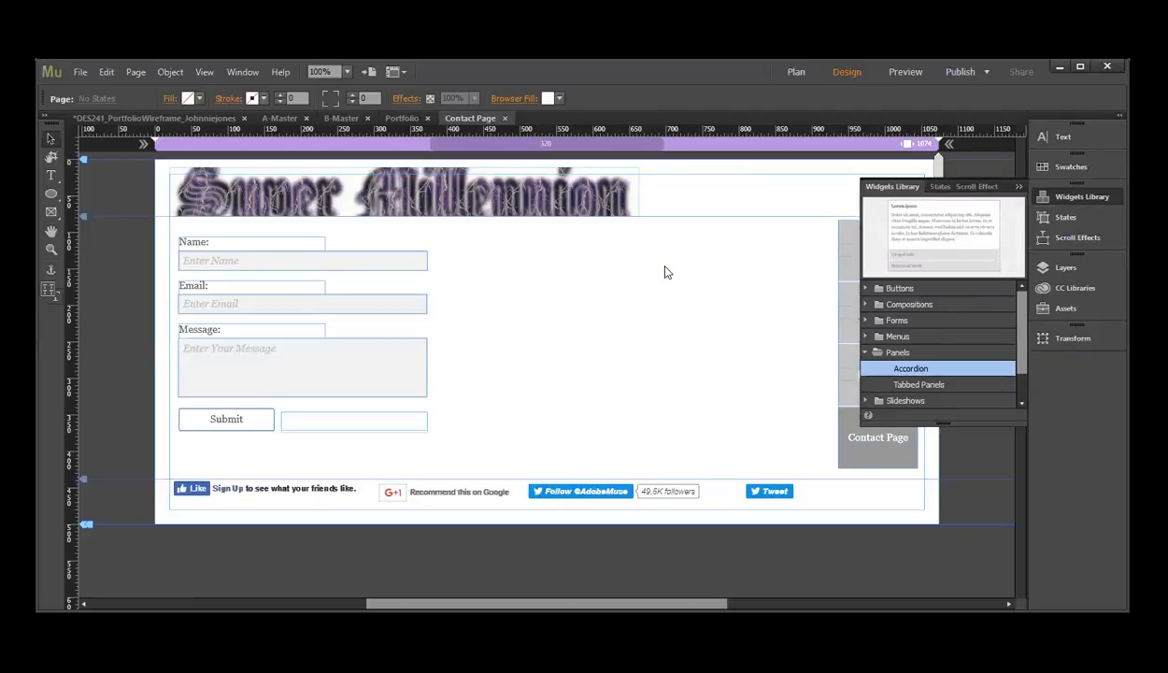
pyautogui.click(721, 266)
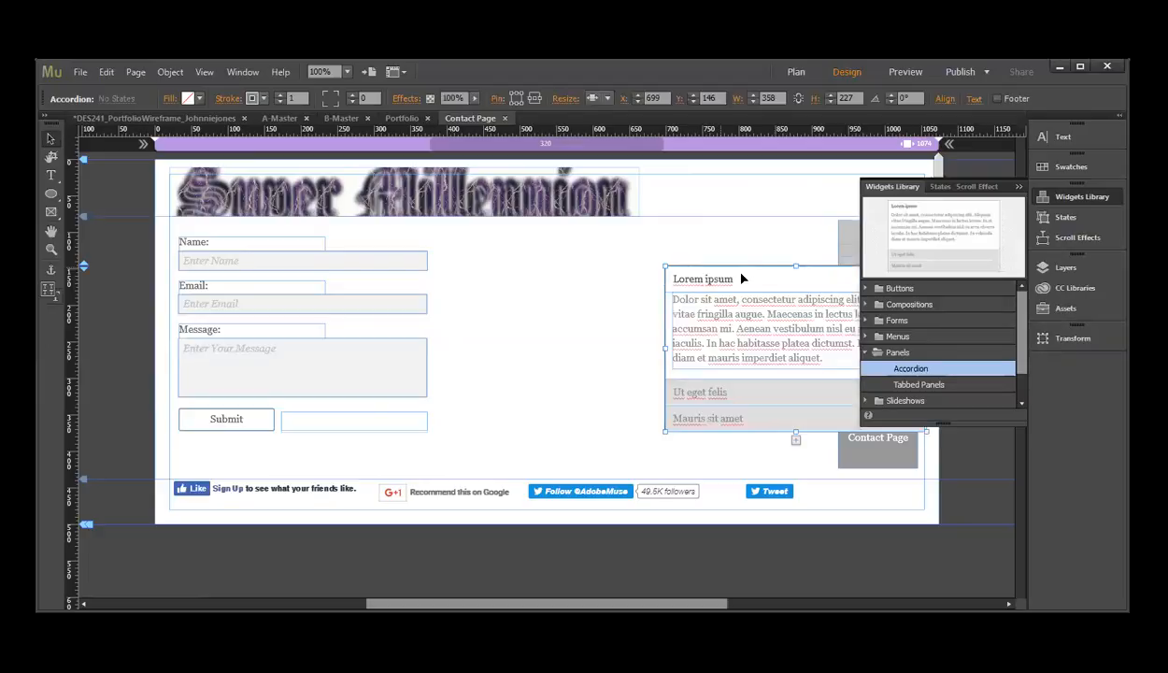
# Step: Move the accordion to X 541, Y 106, between the form and the navigation menu, and return to the site plan
pyautogui.moveTo(677, 282); pyautogui.dragTo(688, 249)
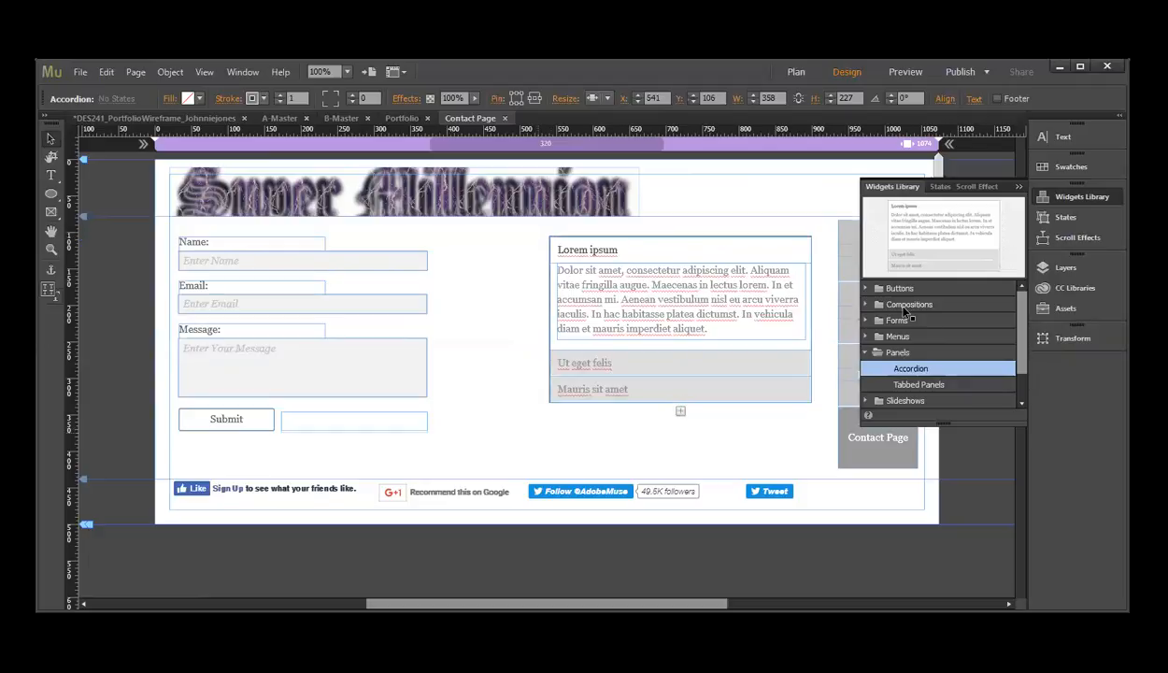
pyautogui.click(537, 436)
pyautogui.click(1019, 186)
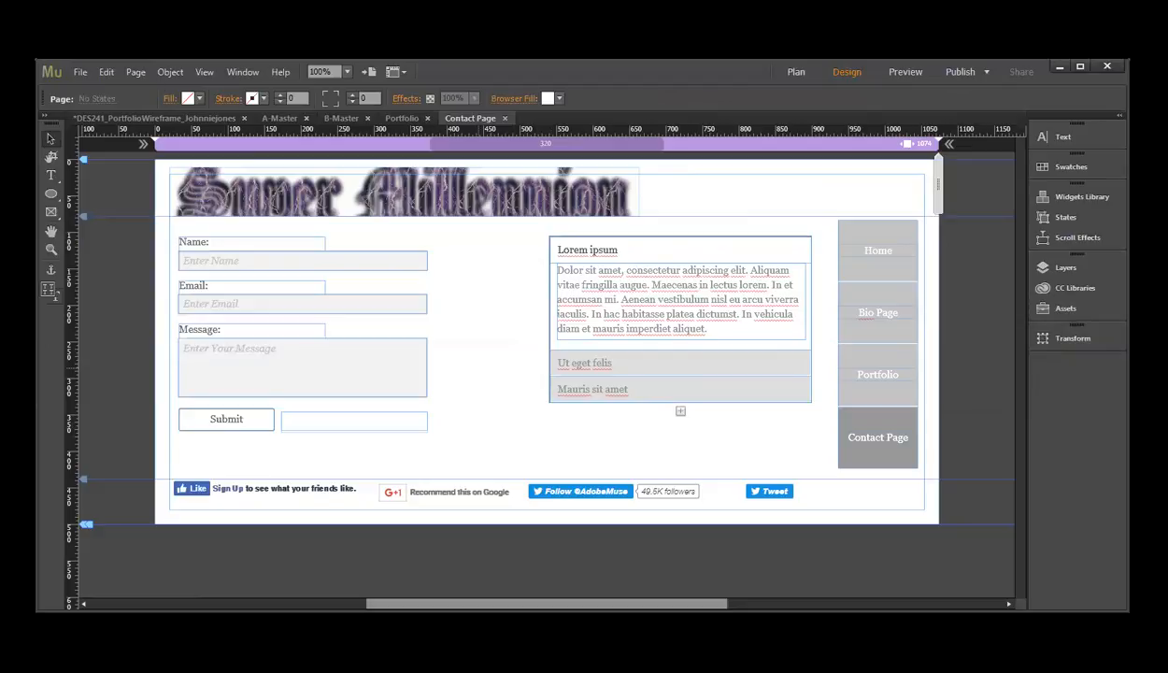
pyautogui.click(147, 119)
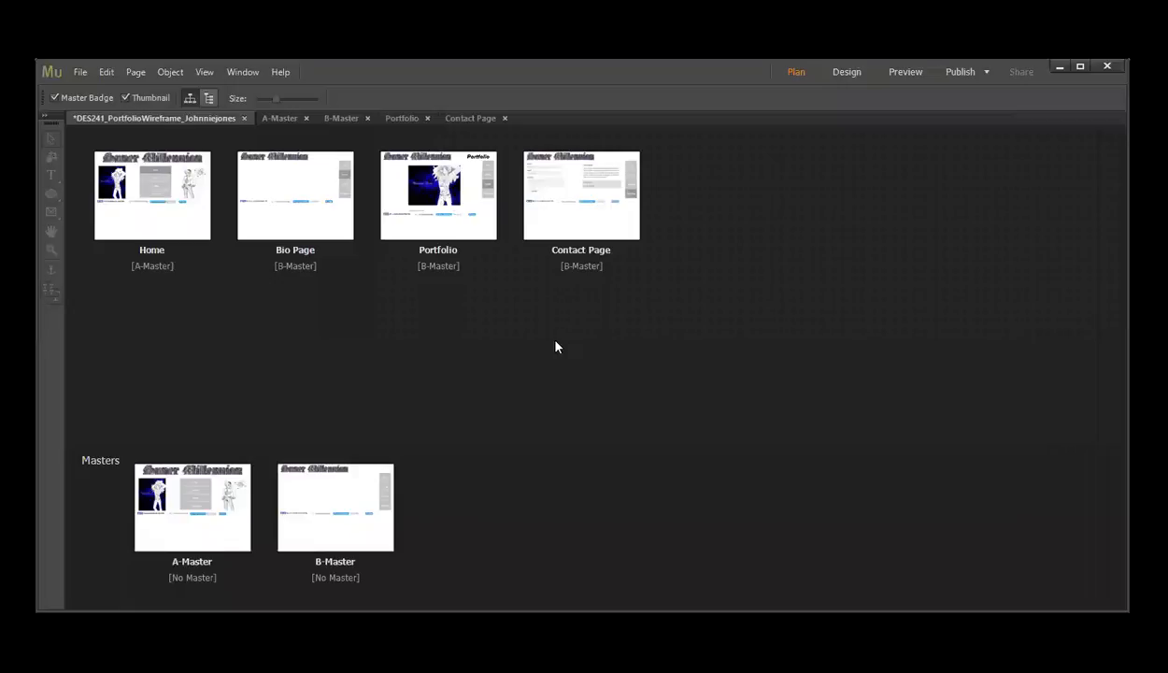
# Step: Open the Bio Page for editing from the site plan
pyautogui.doubleClick(290, 184)
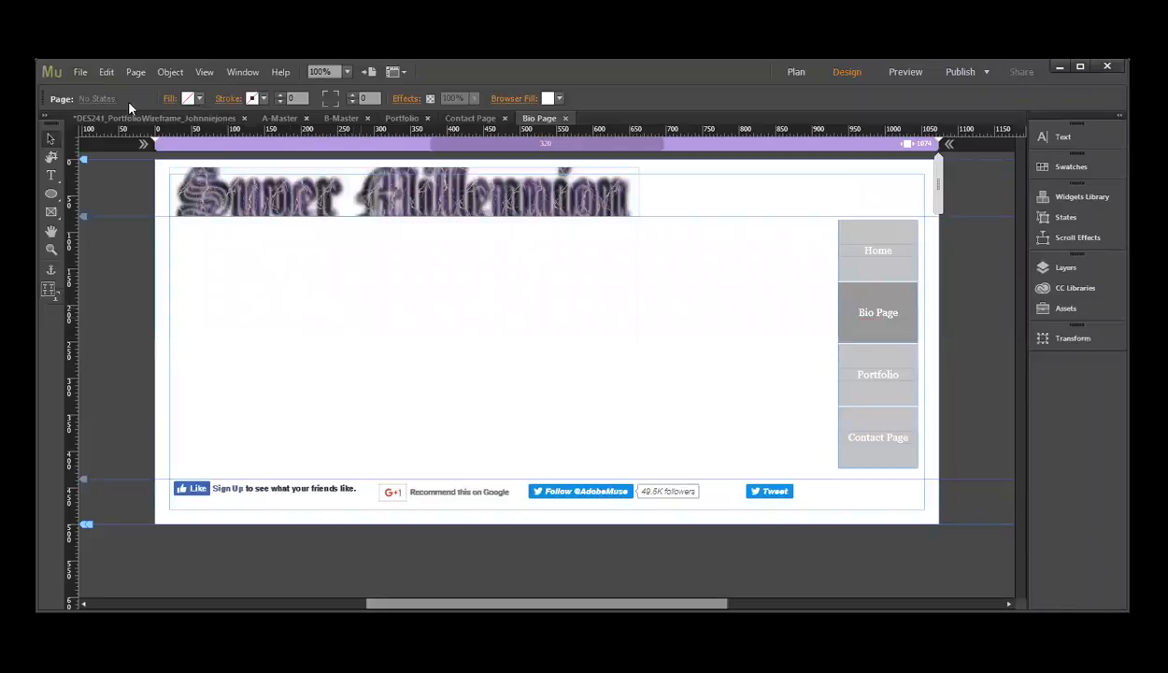
pyautogui.click(108, 73)
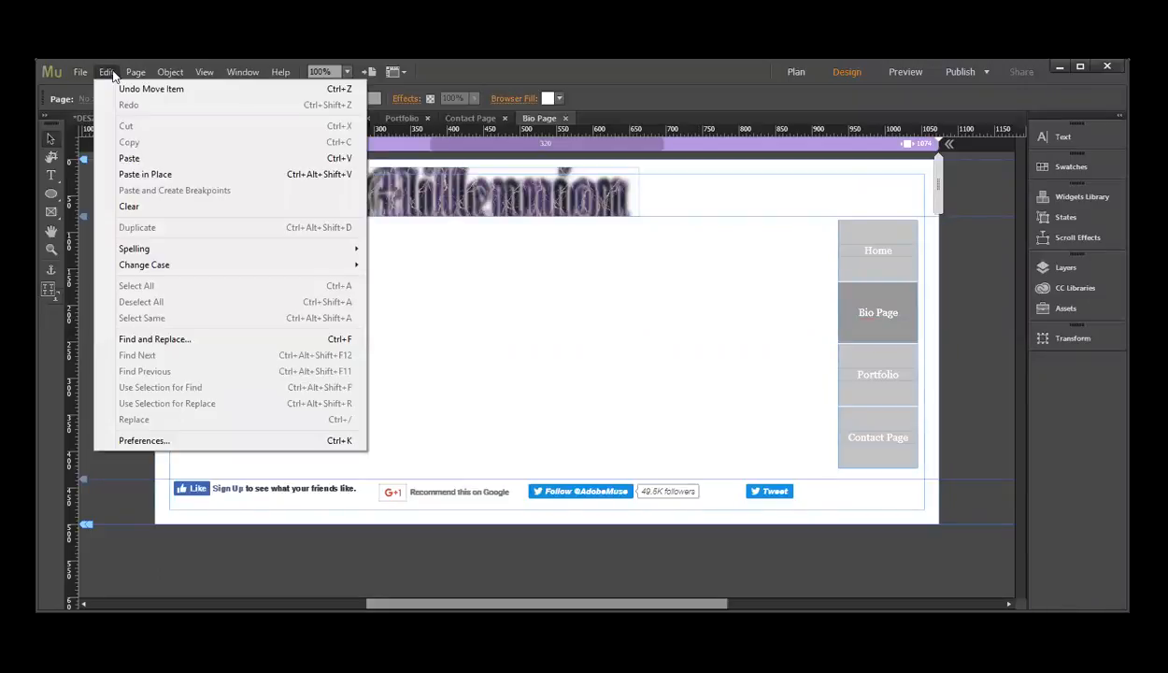
pyautogui.click(128, 159)
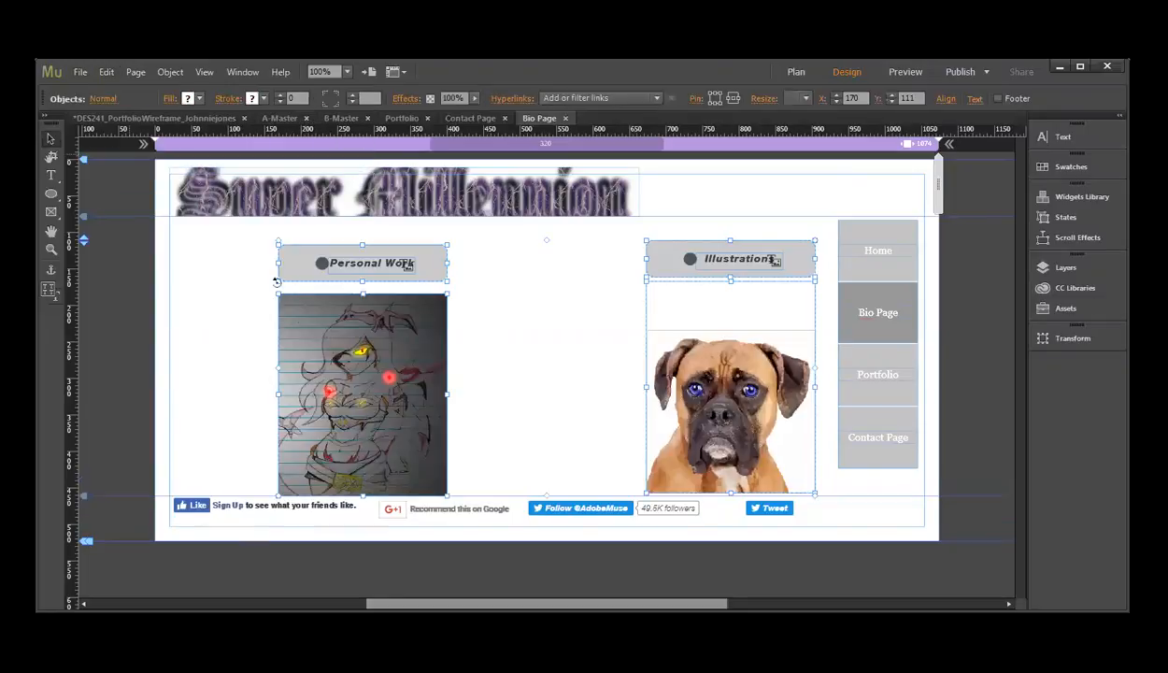
pyautogui.click(106, 73)
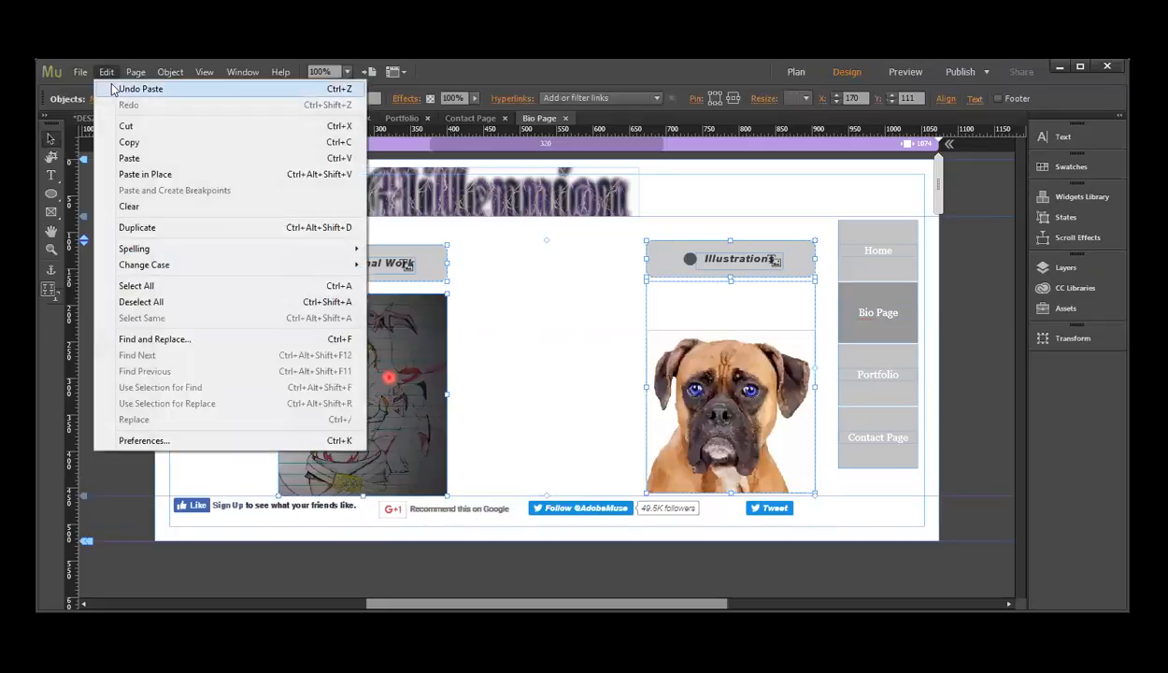
pyautogui.click(112, 89)
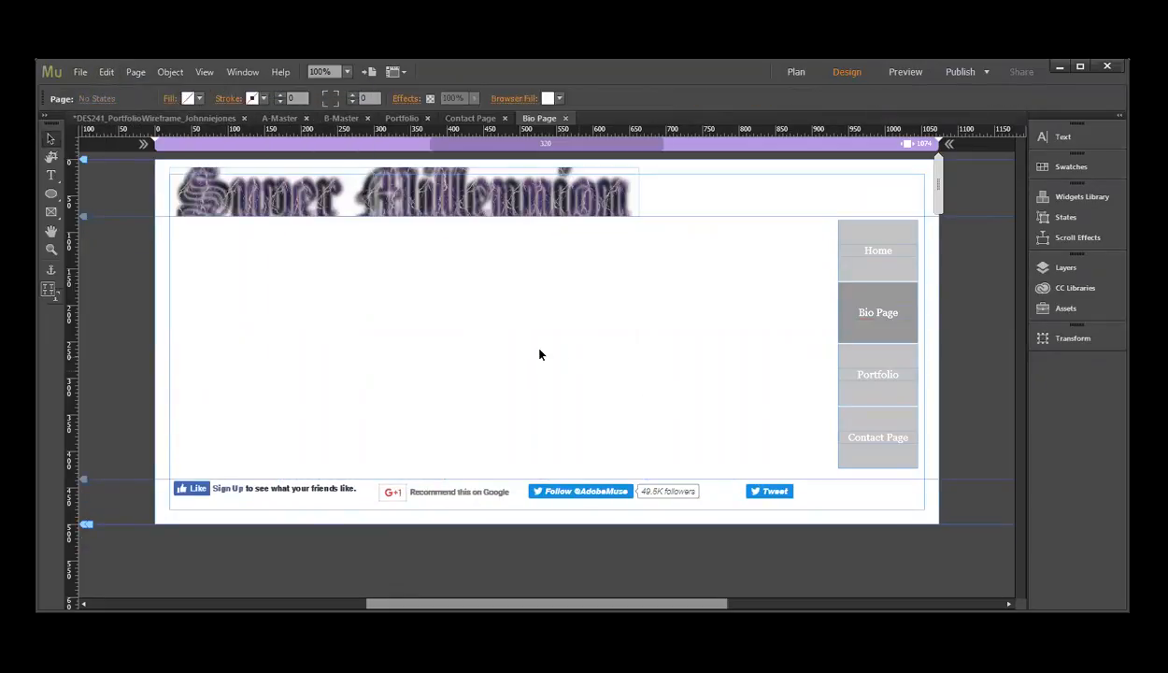
# Step: Place the Super Millennion photo from the Pictures folder on the Bio Page at about X 72, Y 112
pyautogui.click(80, 72)
pyautogui.click(114, 227)
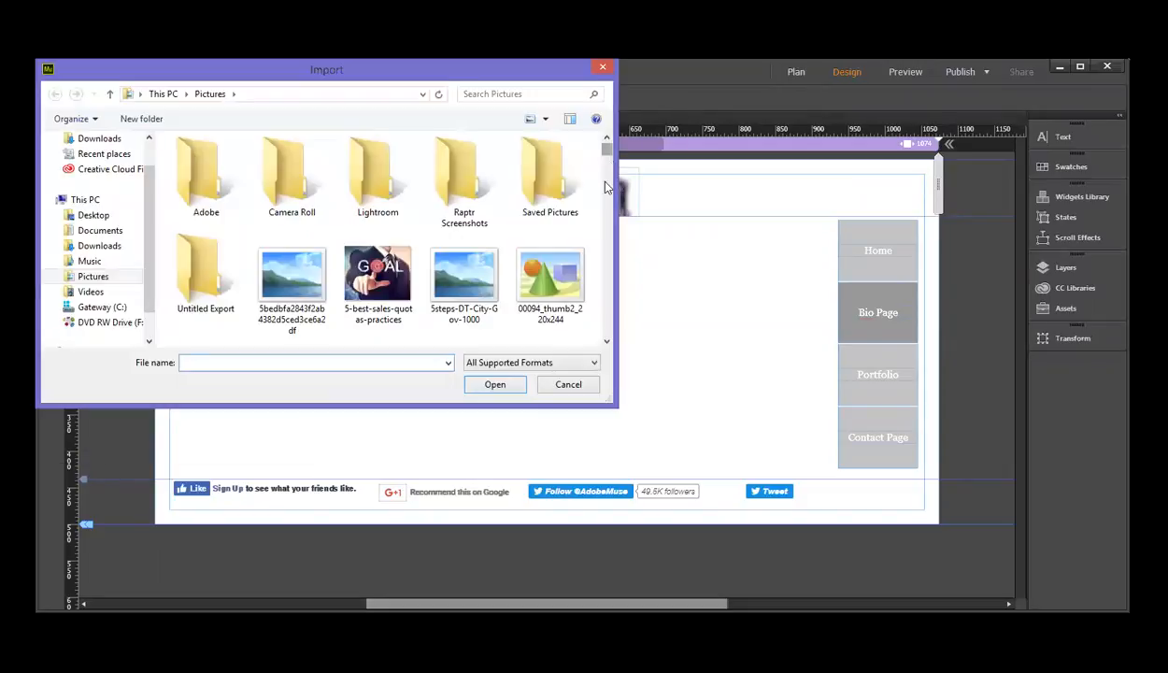
pyautogui.moveTo(603, 186); pyautogui.dragTo(608, 297)
pyautogui.click(390, 293)
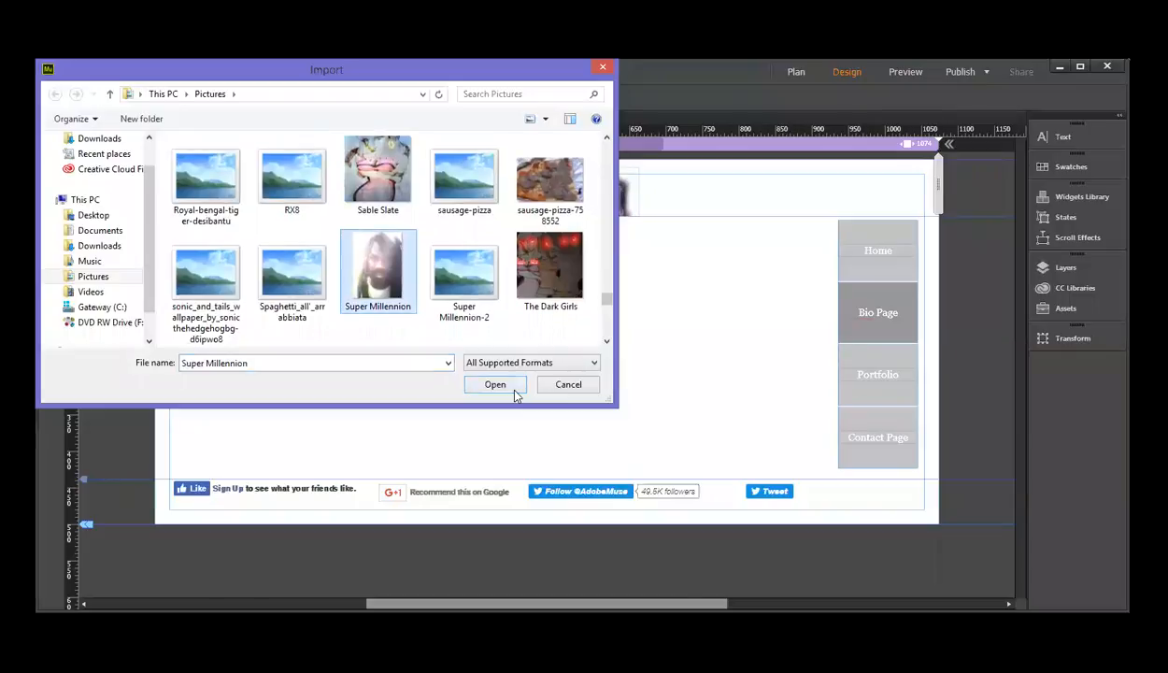
pyautogui.click(512, 390)
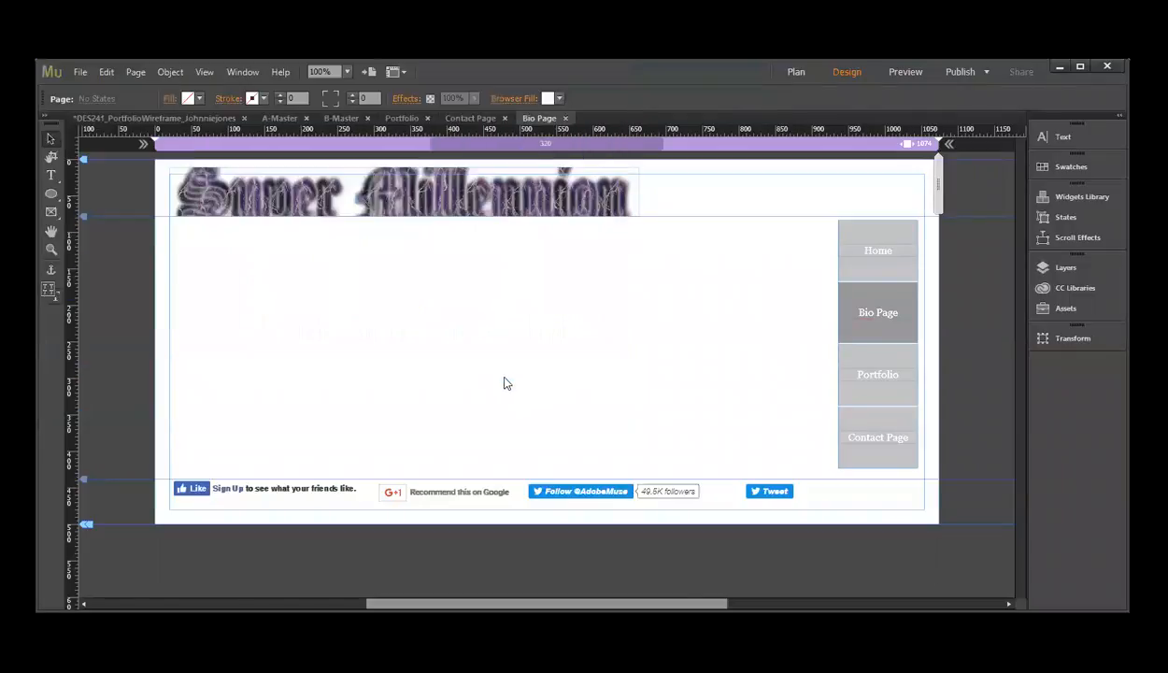
pyautogui.click(206, 240)
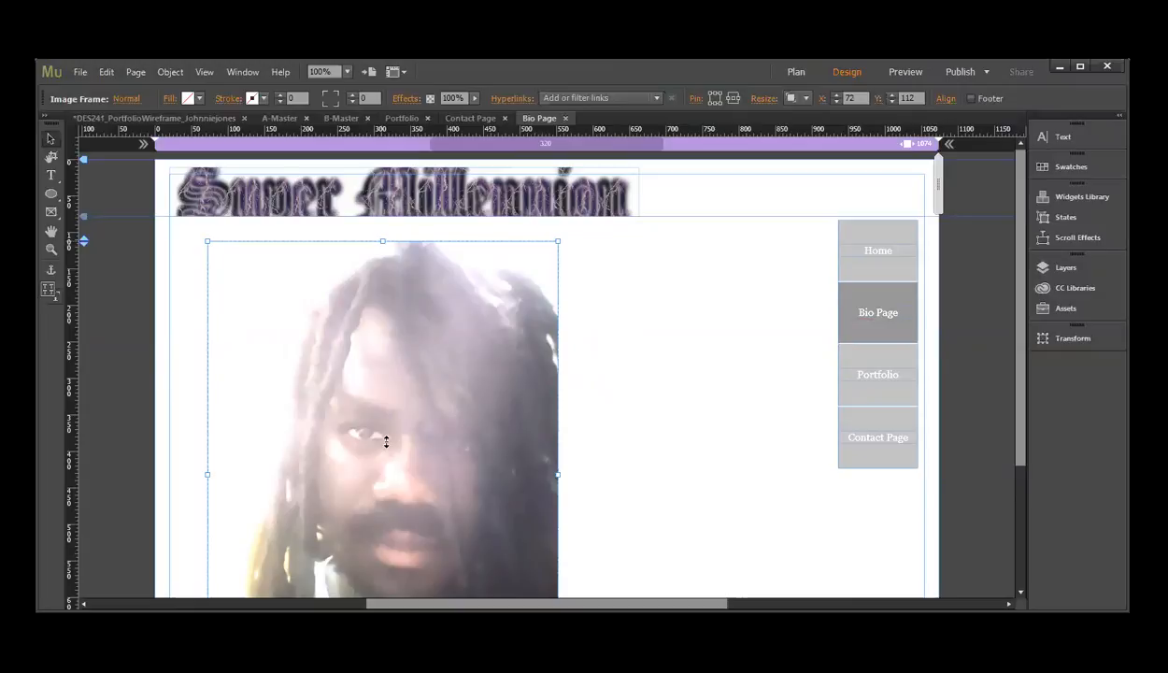
# Step: Scale the photo down to fit between the logo and the social buttons and position it at X 52, Y 102
pyautogui.moveTo(386, 441); pyautogui.dragTo(338, 380)
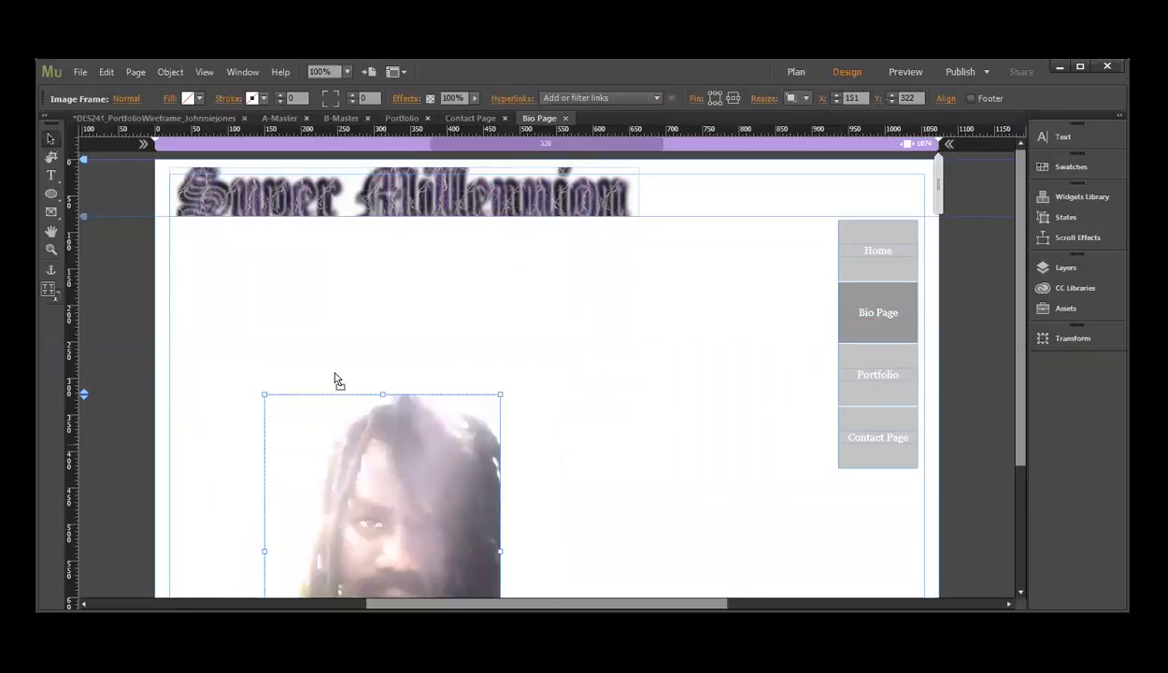
pyautogui.moveTo(301, 291)
pyautogui.mouseDown()
pyautogui.moveTo(322, 304)
pyautogui.moveTo(312, 303)
pyautogui.mouseUp()
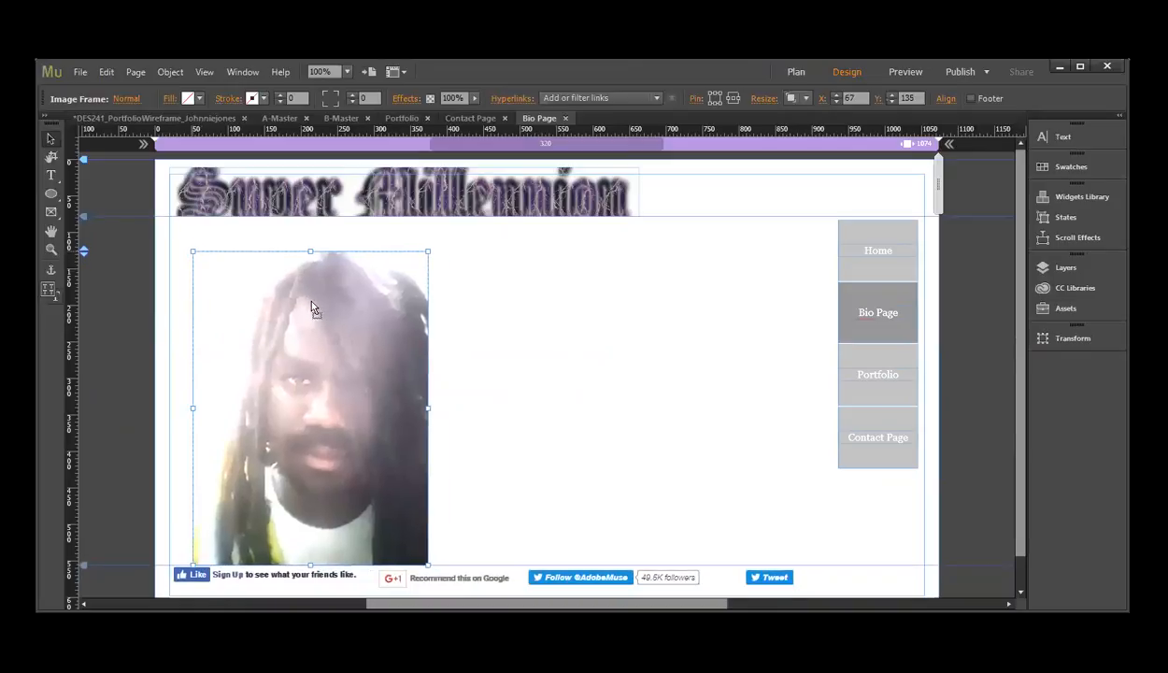
pyautogui.click(505, 374)
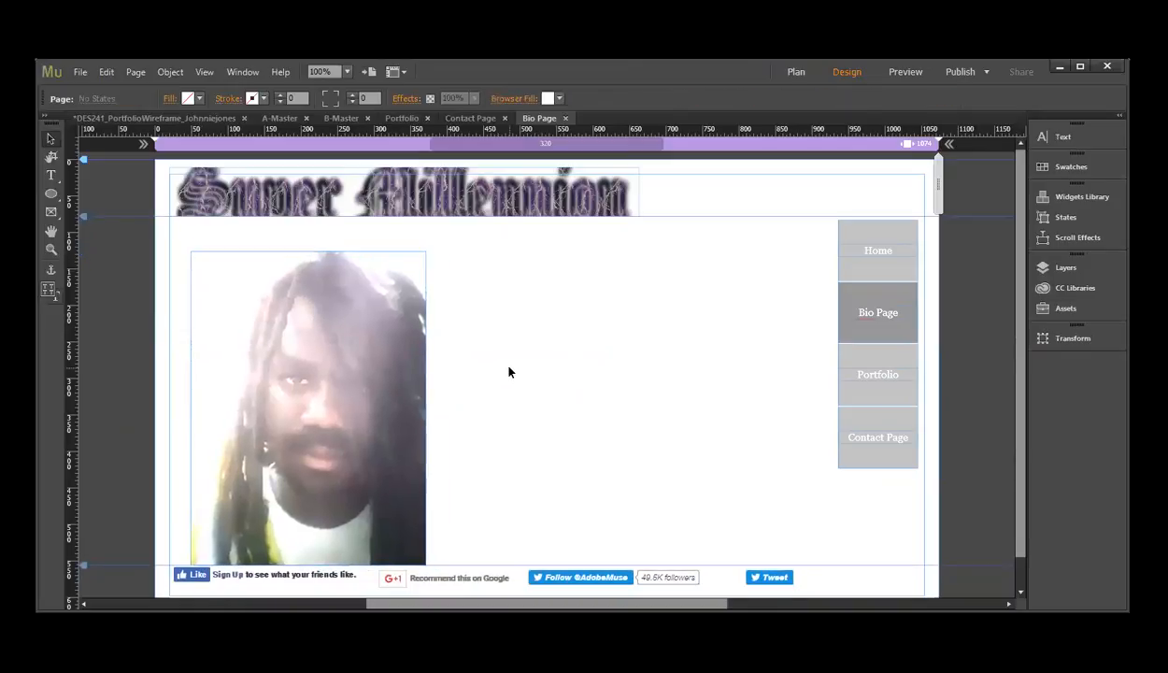
pyautogui.click(298, 262)
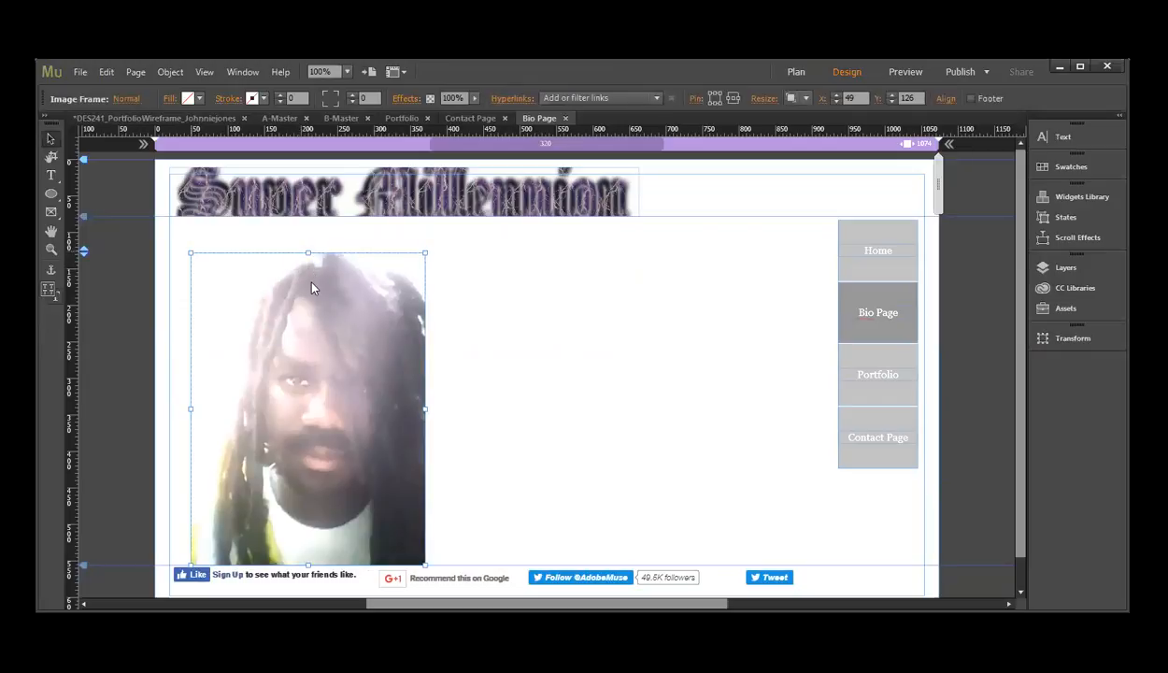
pyautogui.moveTo(308, 252); pyautogui.dragTo(290, 304)
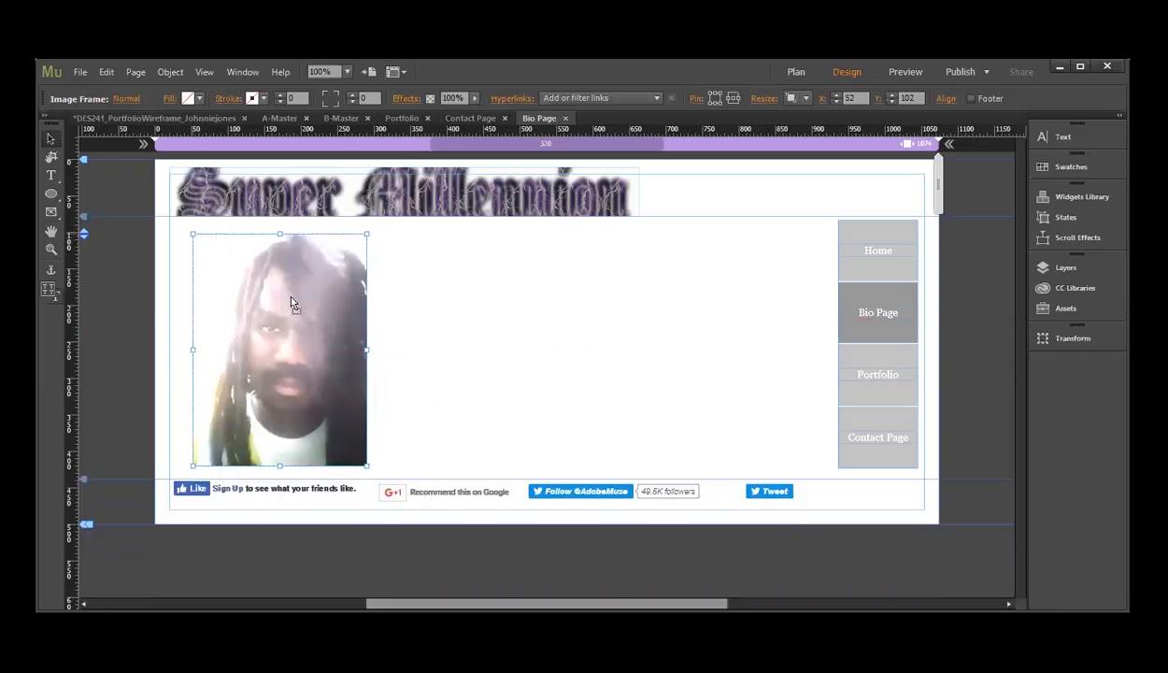
pyautogui.click(542, 374)
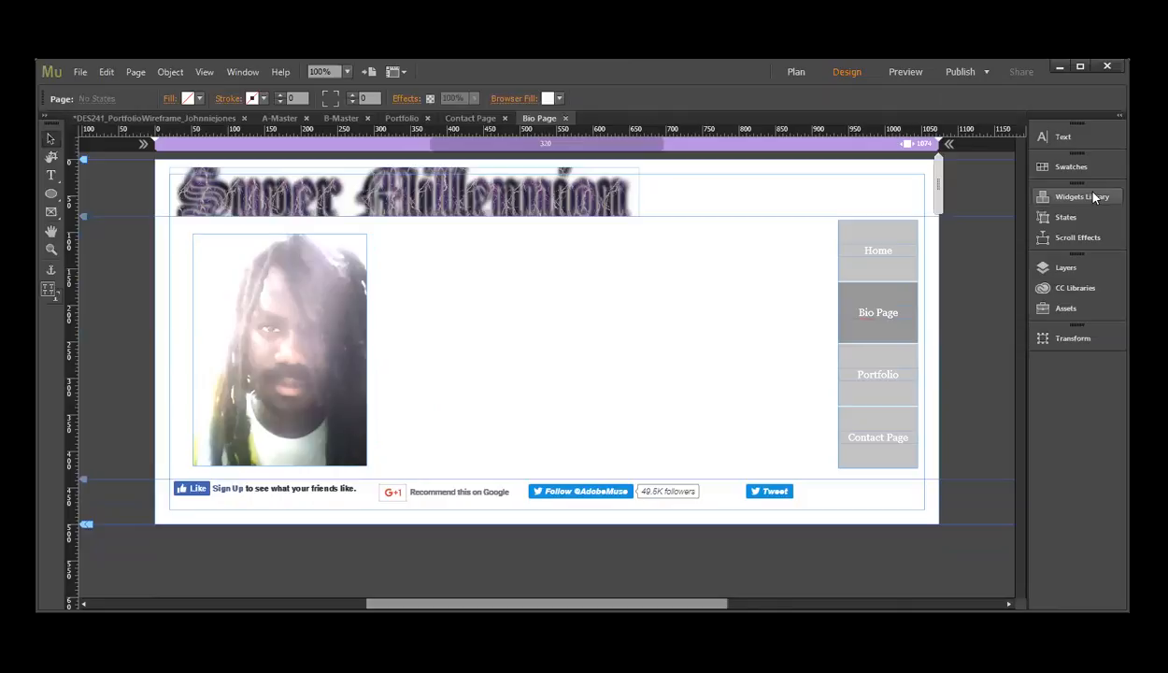
# Step: Draw a text frame about 494 by 318 px between photo and menu, enter "About me..." and return to the site plan
pyautogui.click(1065, 137)
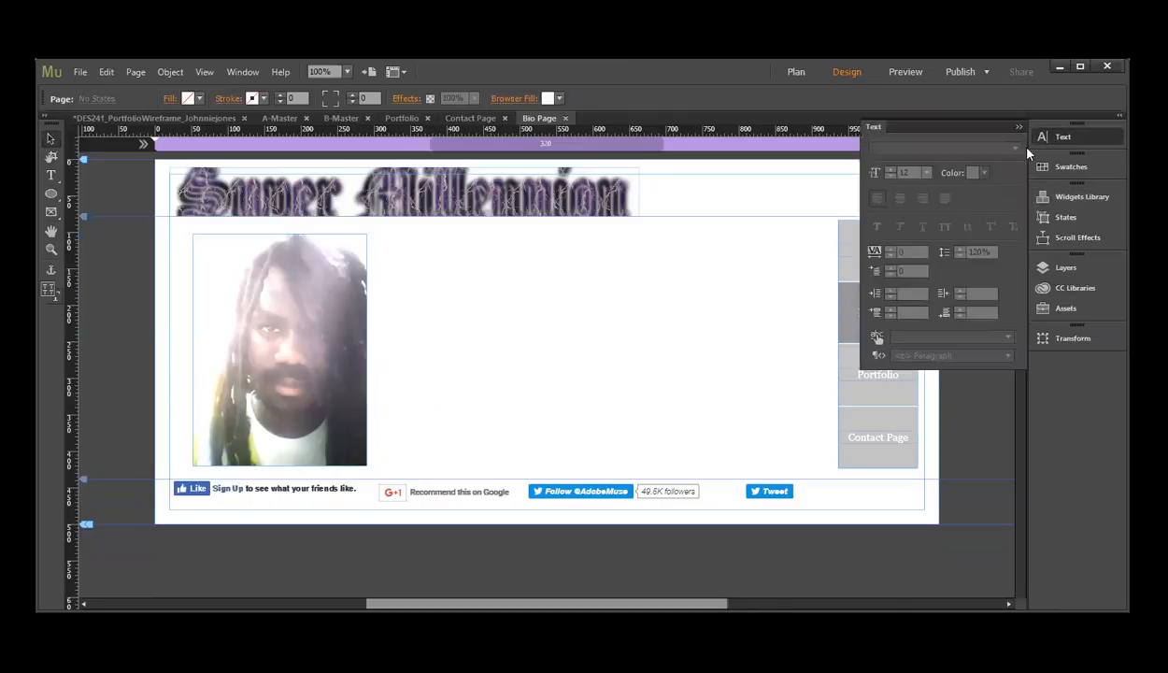
pyautogui.click(1066, 142)
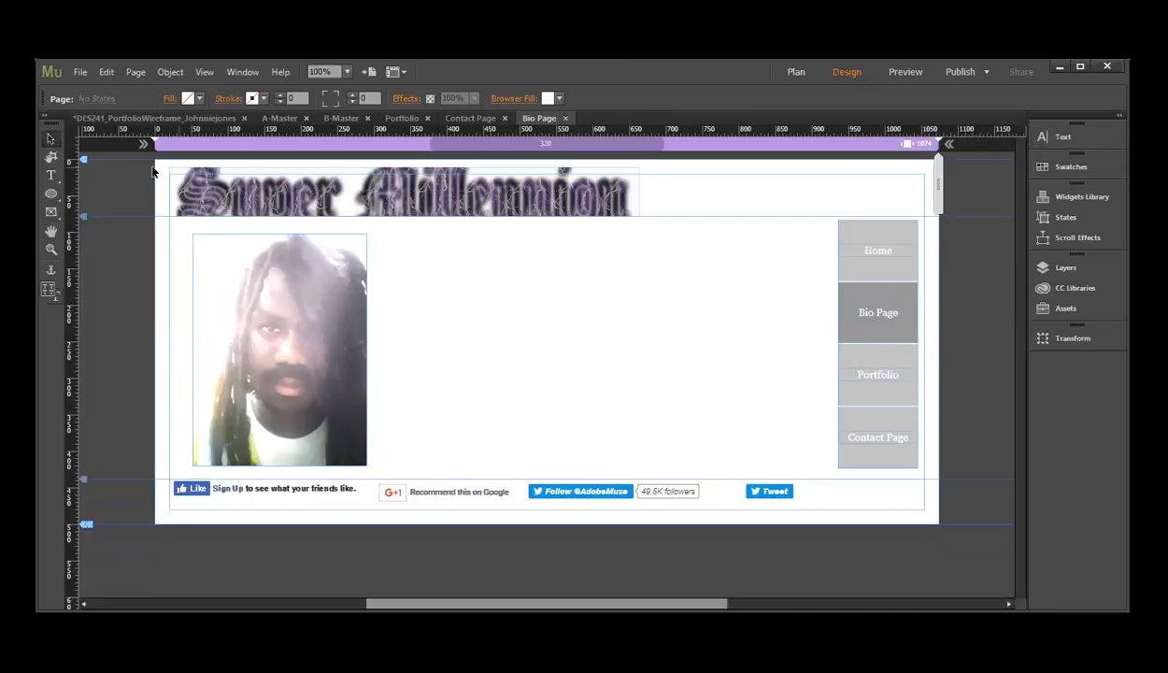
pyautogui.click(47, 176)
pyautogui.moveTo(417, 235)
pyautogui.mouseDown()
pyautogui.moveTo(460, 491)
pyautogui.moveTo(477, 465)
pyautogui.moveTo(778, 465)
pyautogui.mouseUp()
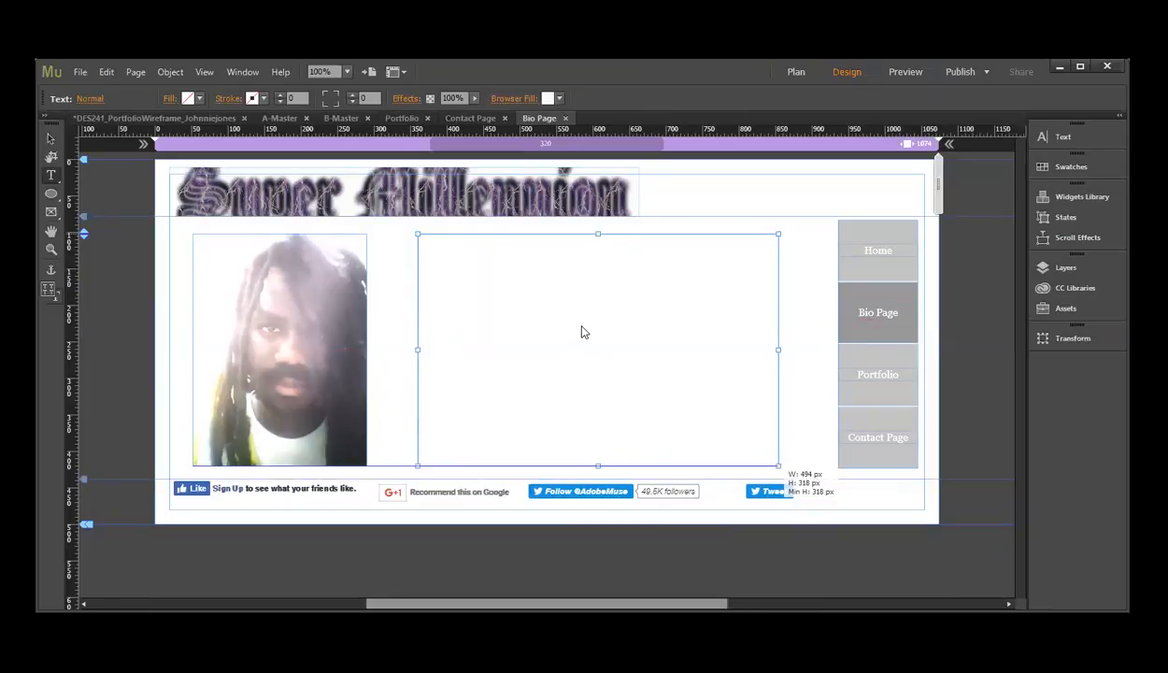
pyautogui.click(511, 256)
pyautogui.write('About me')
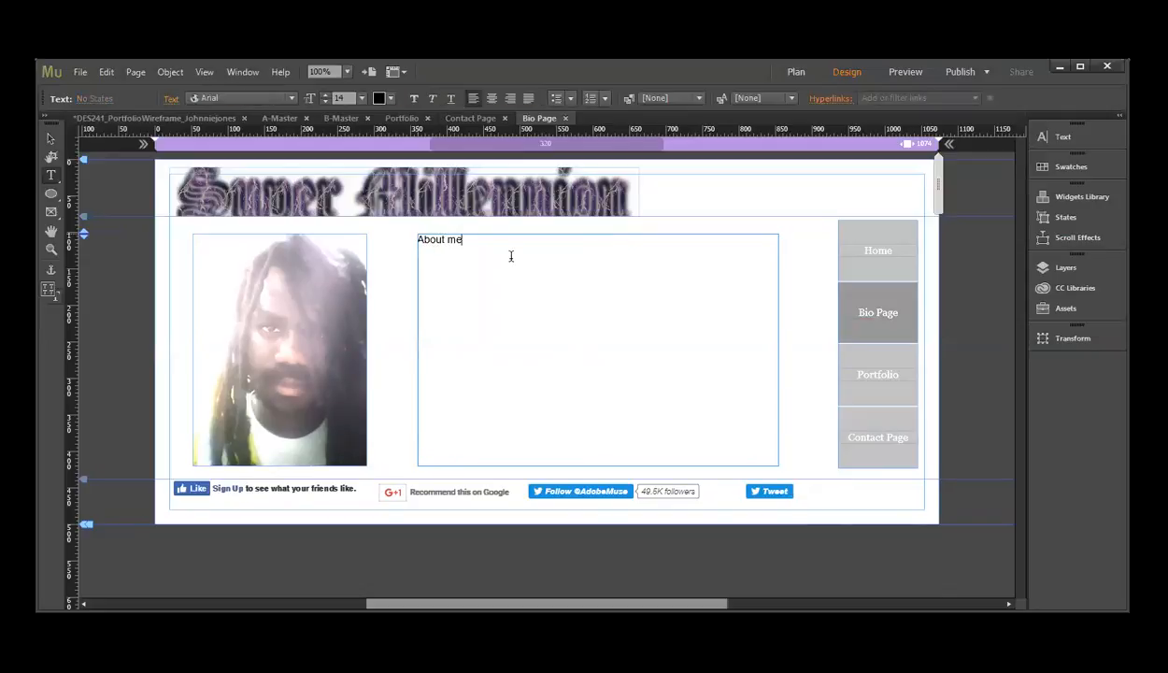
pyautogui.write('...')
pyautogui.click(151, 118)
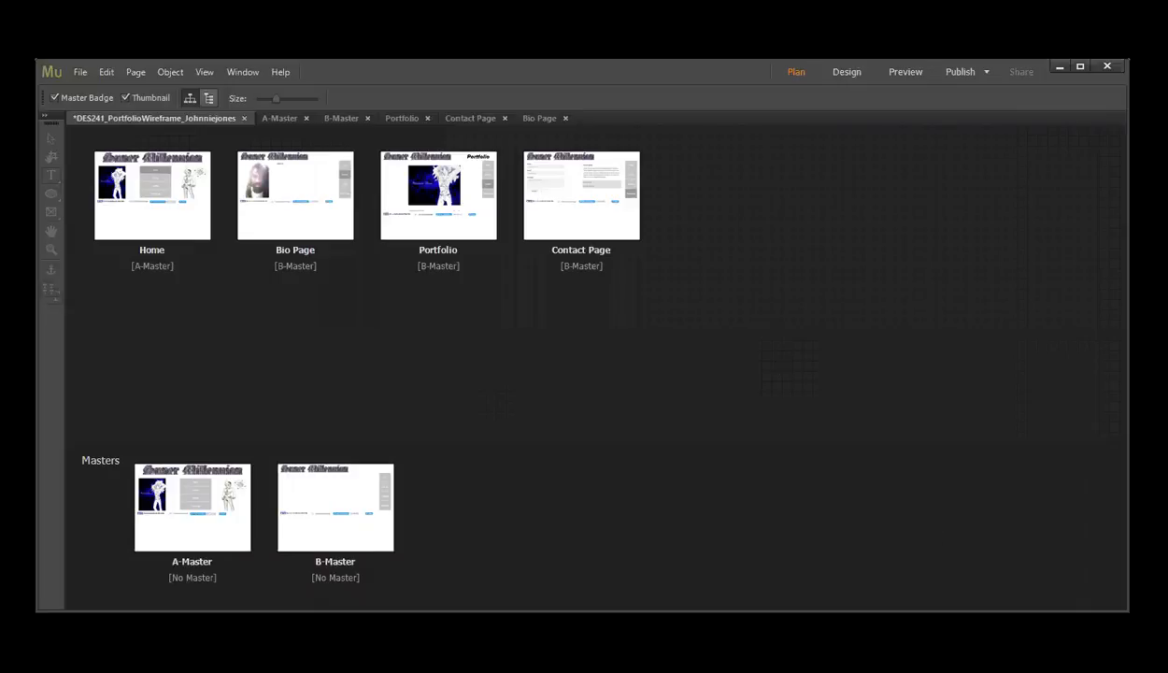
pyautogui.click(78, 72)
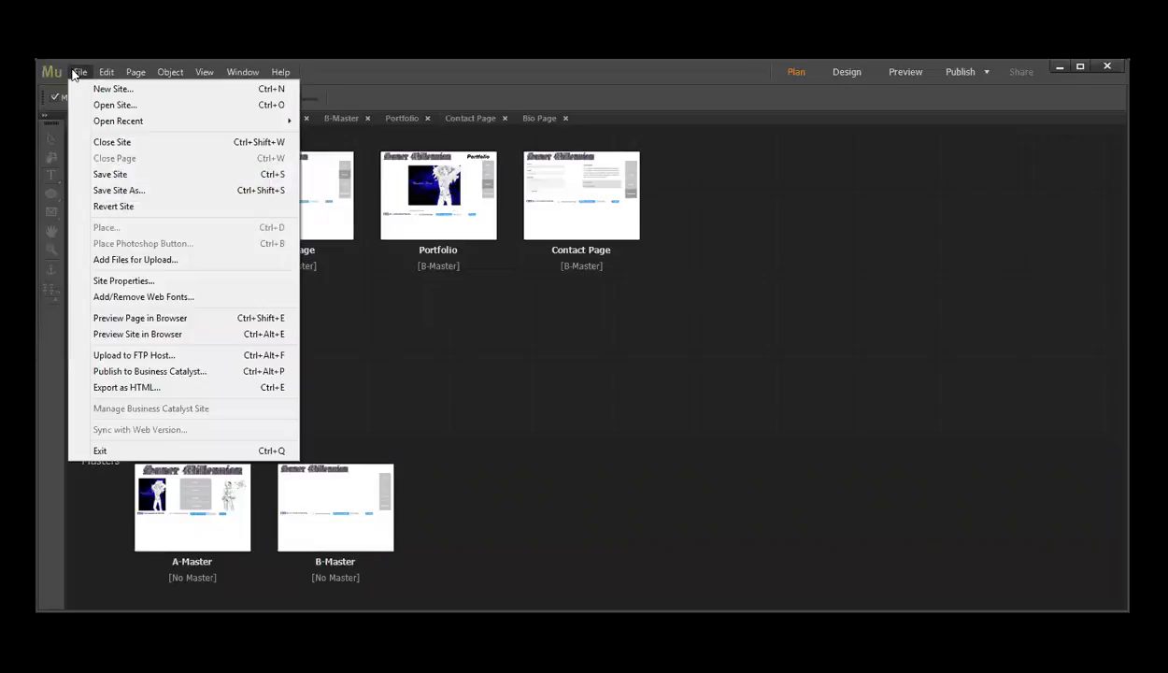
pyautogui.click(73, 74)
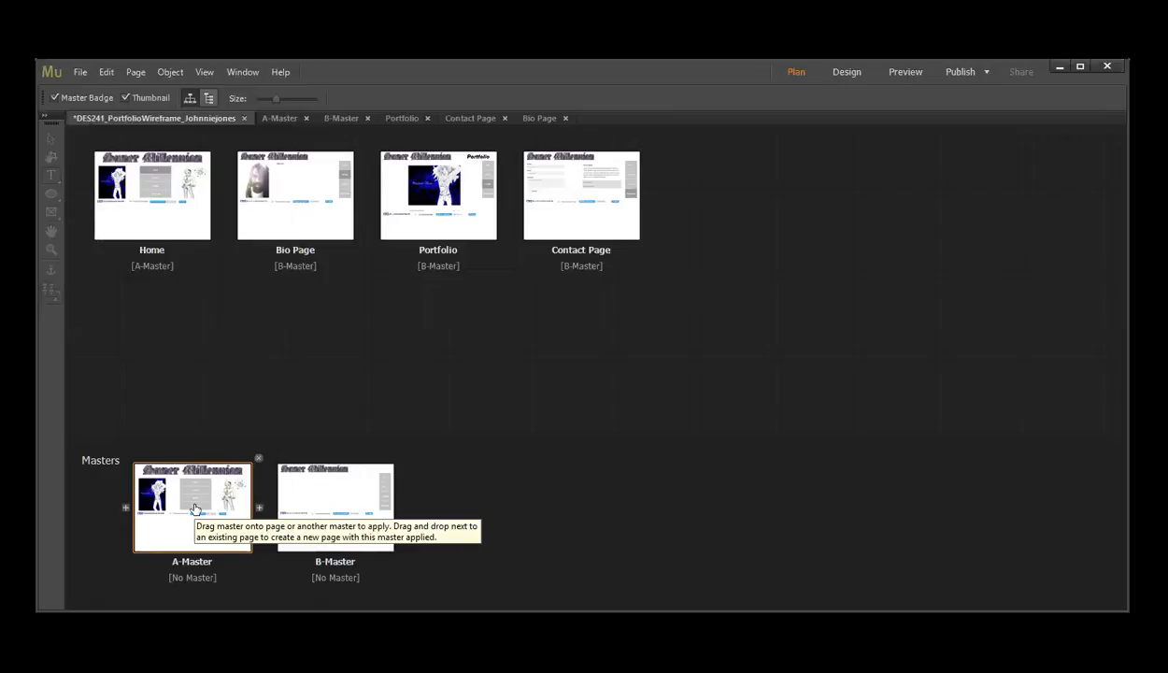
# Step: Open A-Master and cut the two character images on either side of the navigation menu
pyautogui.doubleClick(195, 509)
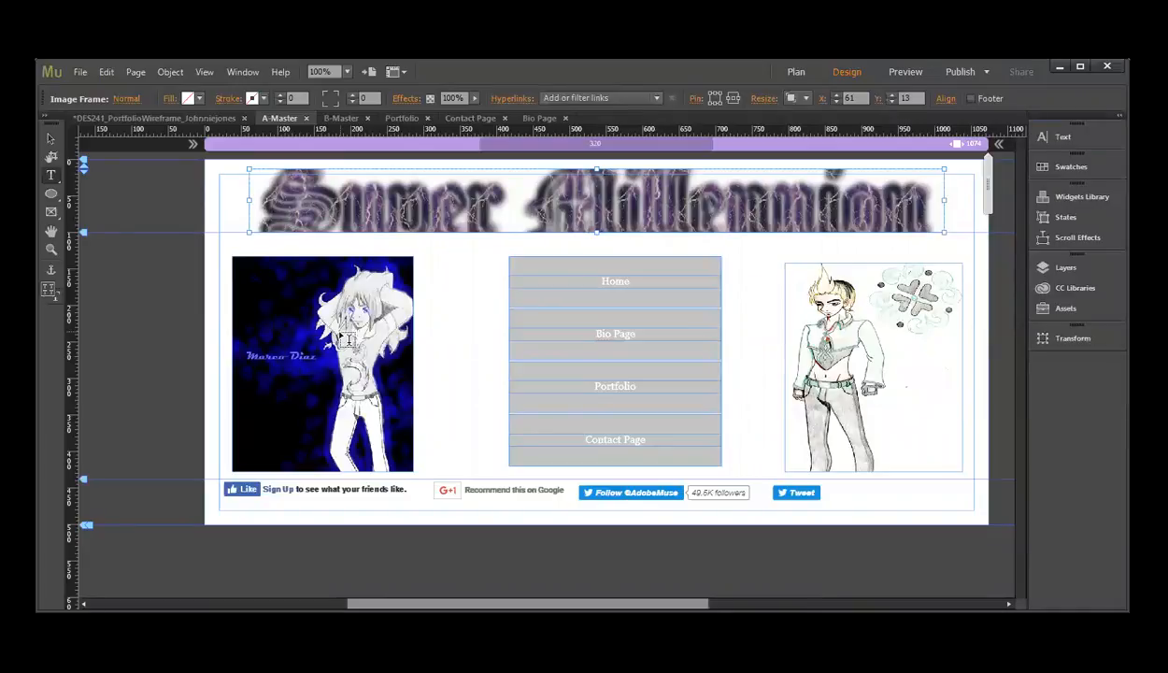
pyautogui.click(50, 138)
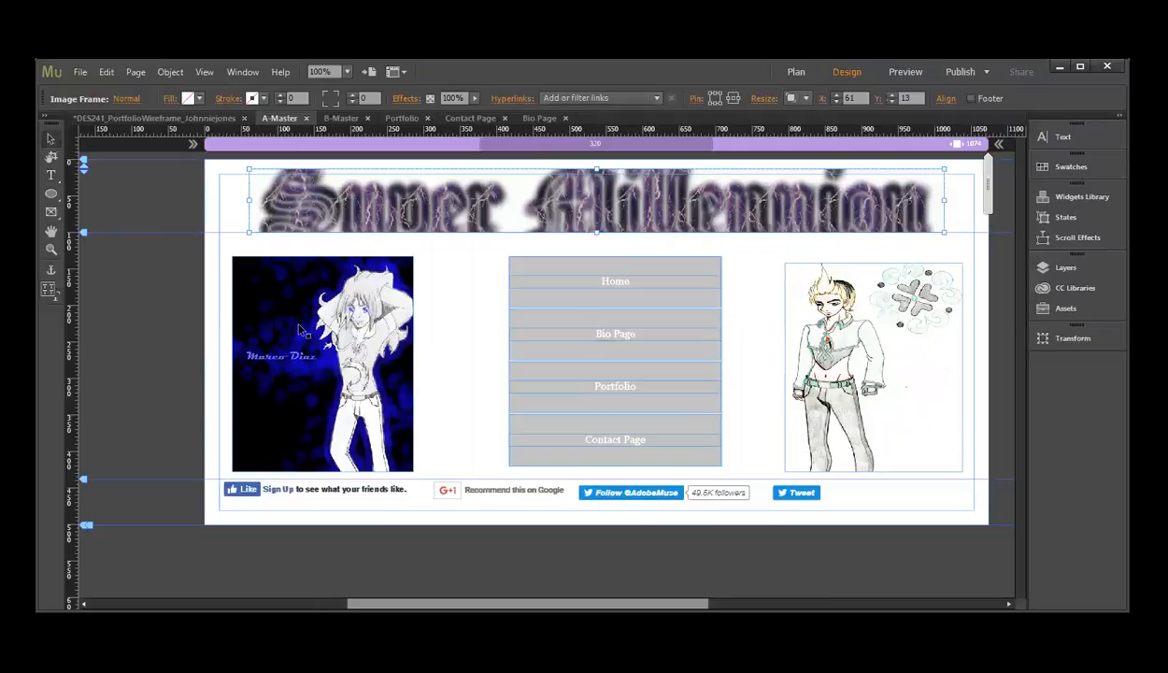
pyautogui.click(301, 329)
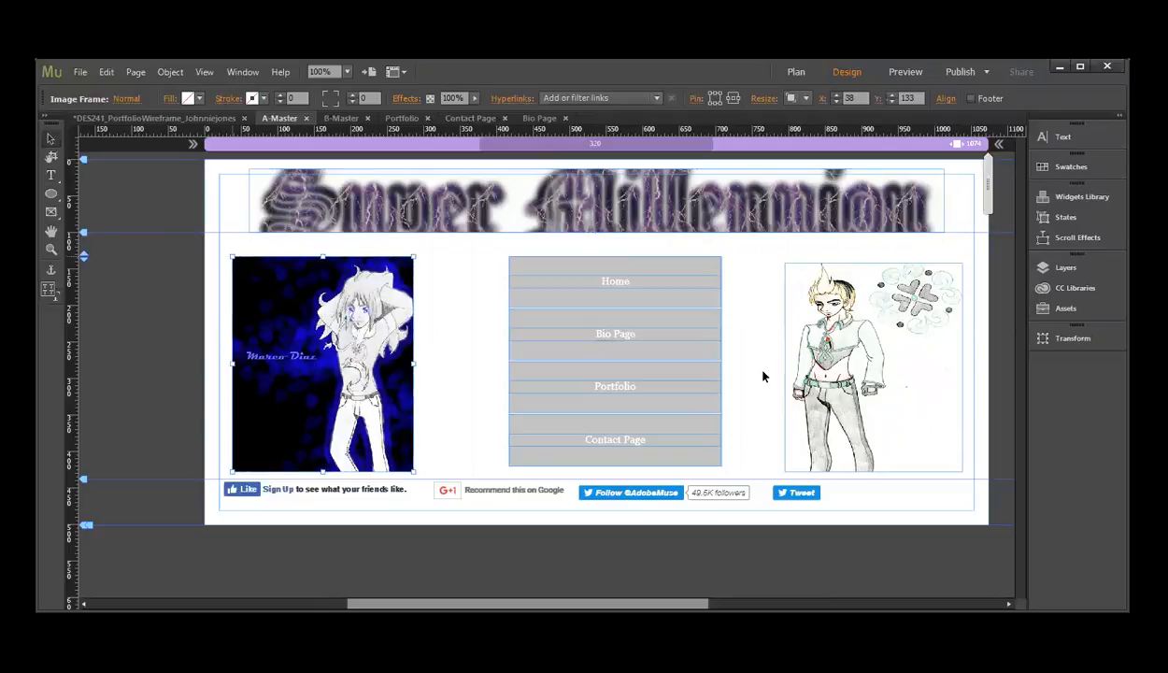
pyautogui.click(846, 344)
pyautogui.click(107, 71)
pyautogui.click(134, 137)
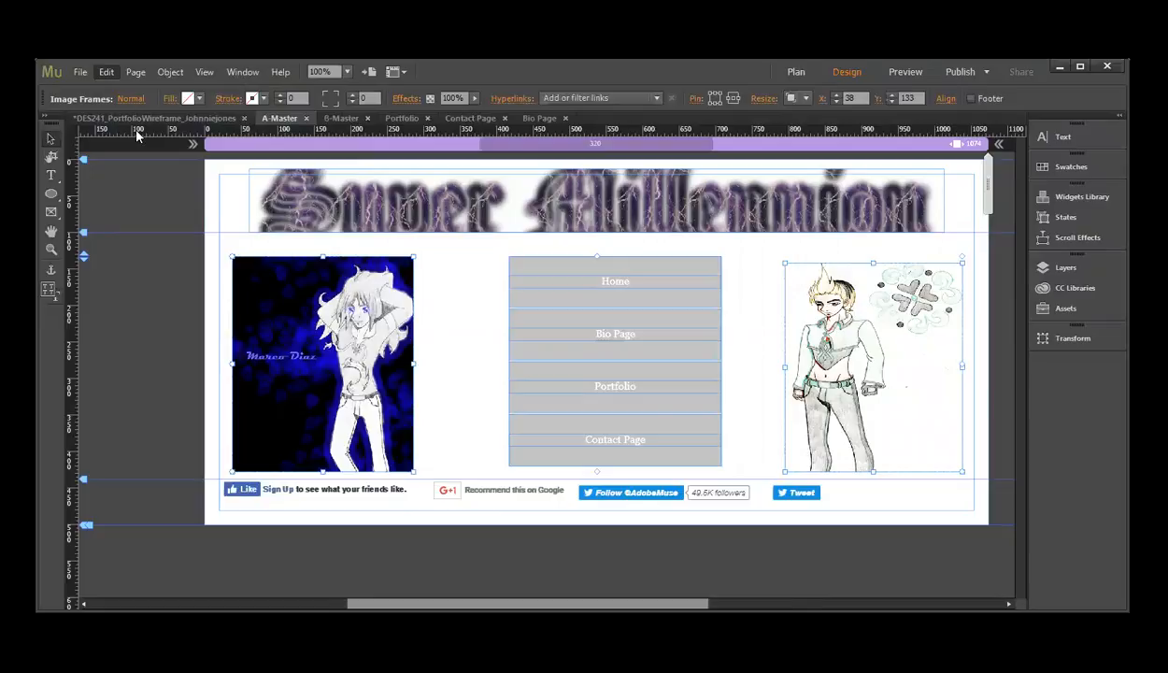
pyautogui.hotkey('ctrl', 'x')
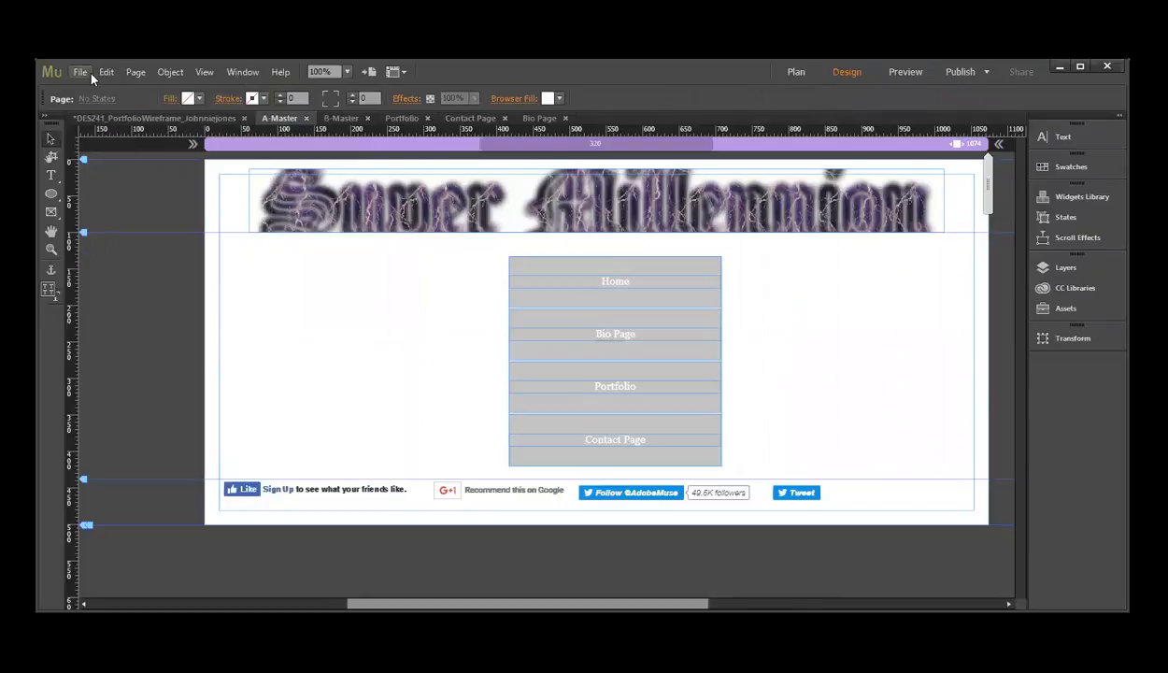
# Step: Return to the site plan and open the Home page for editing
pyautogui.click(115, 118)
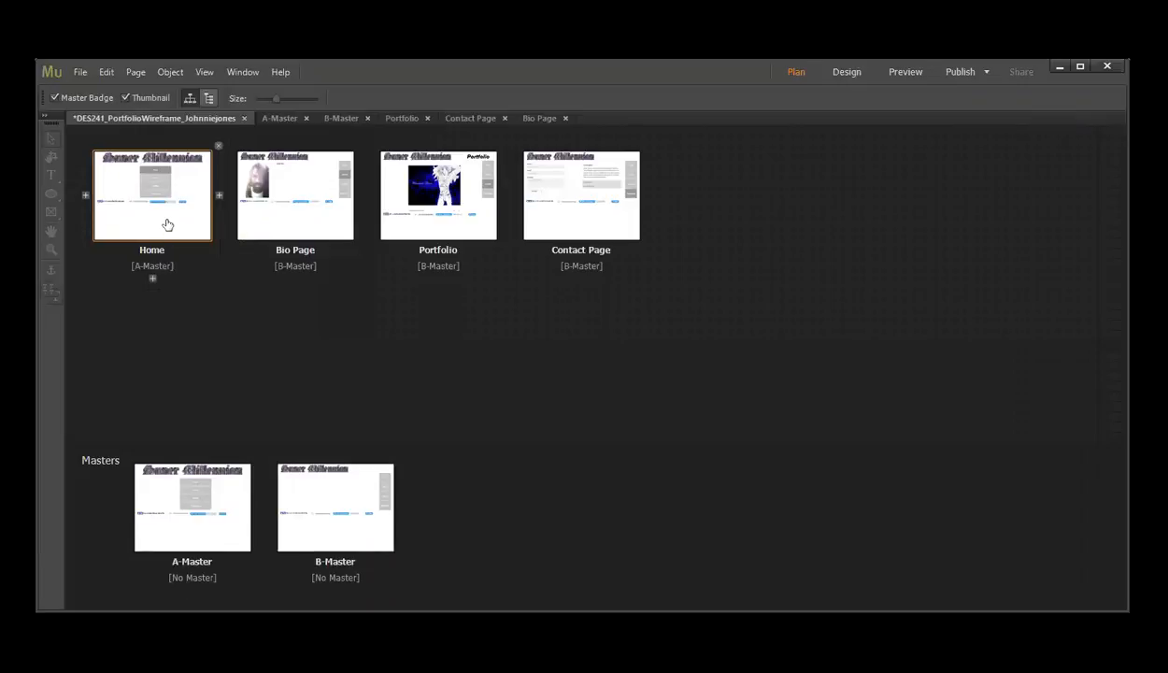
pyautogui.doubleClick(165, 223)
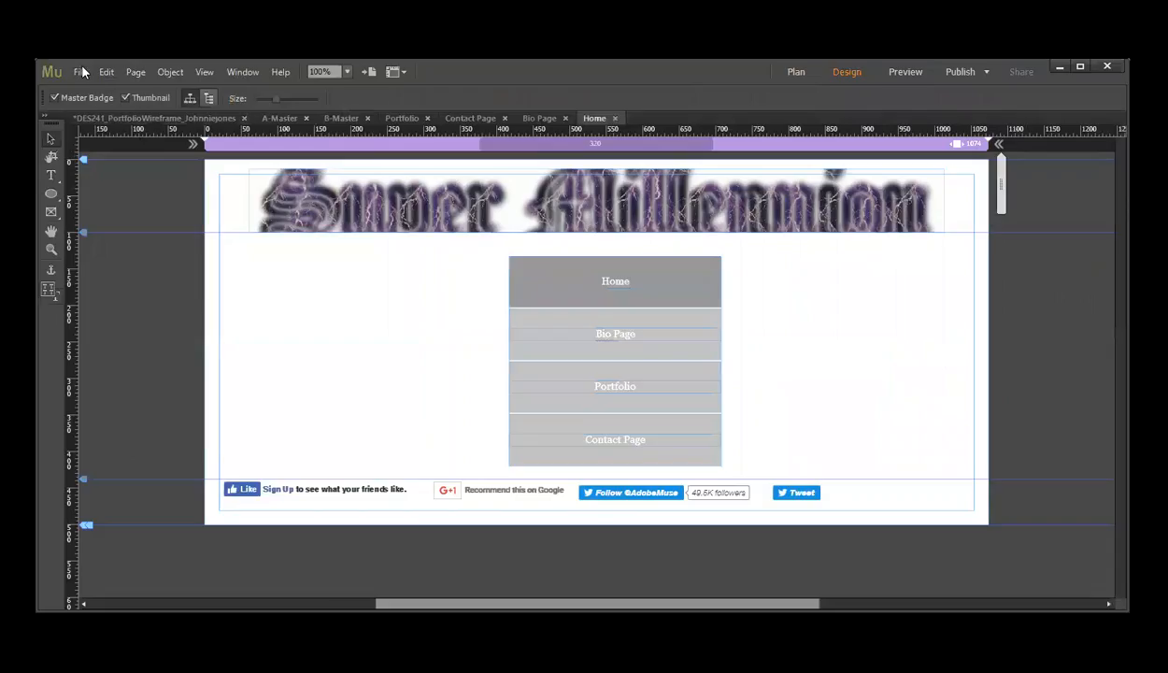
pyautogui.click(81, 72)
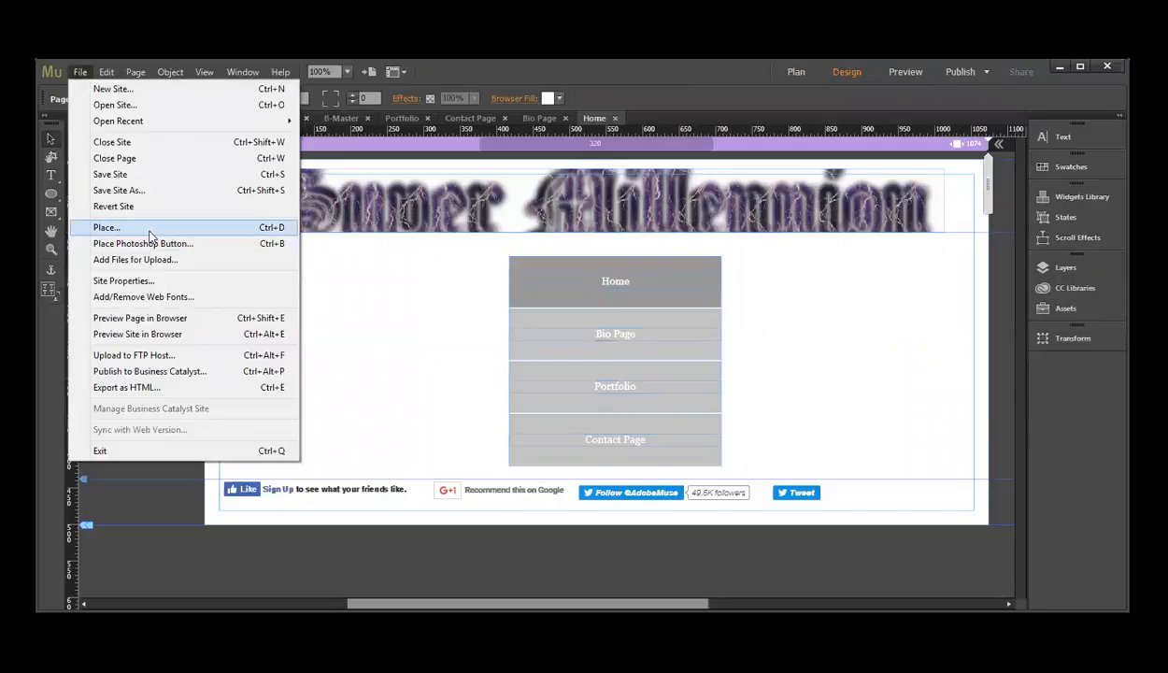
pyautogui.click(149, 230)
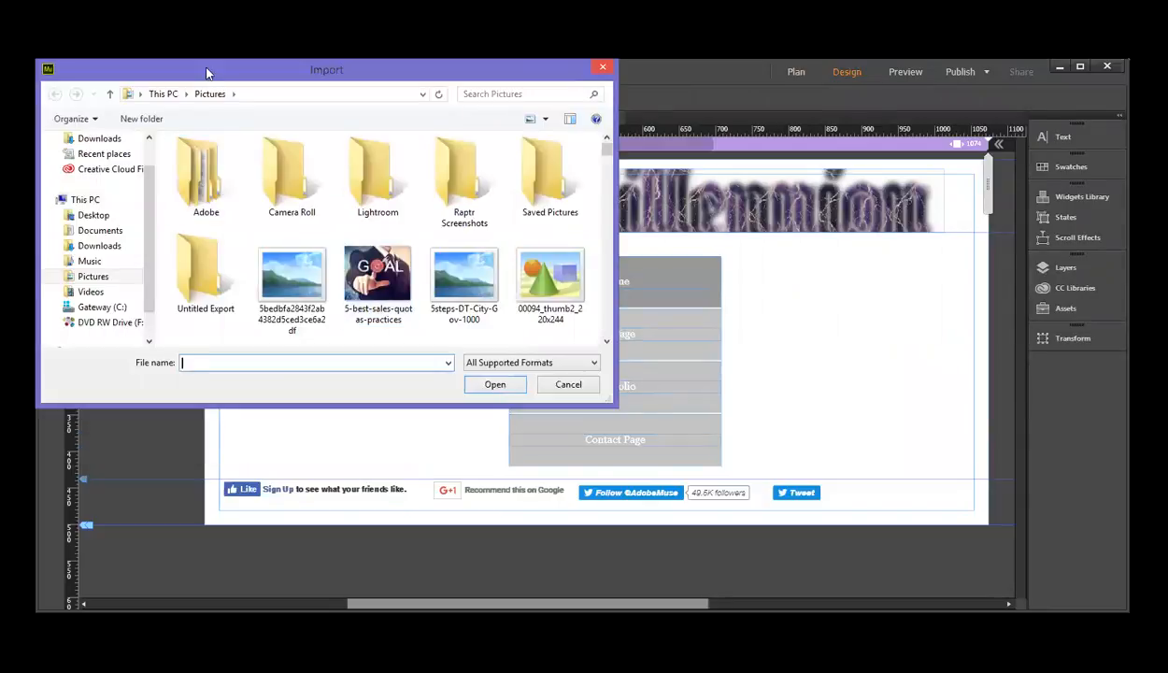
pyautogui.press('Escape')
# Step: Paste the two cut character images in place on the Home page and save the site
pyautogui.click(107, 71)
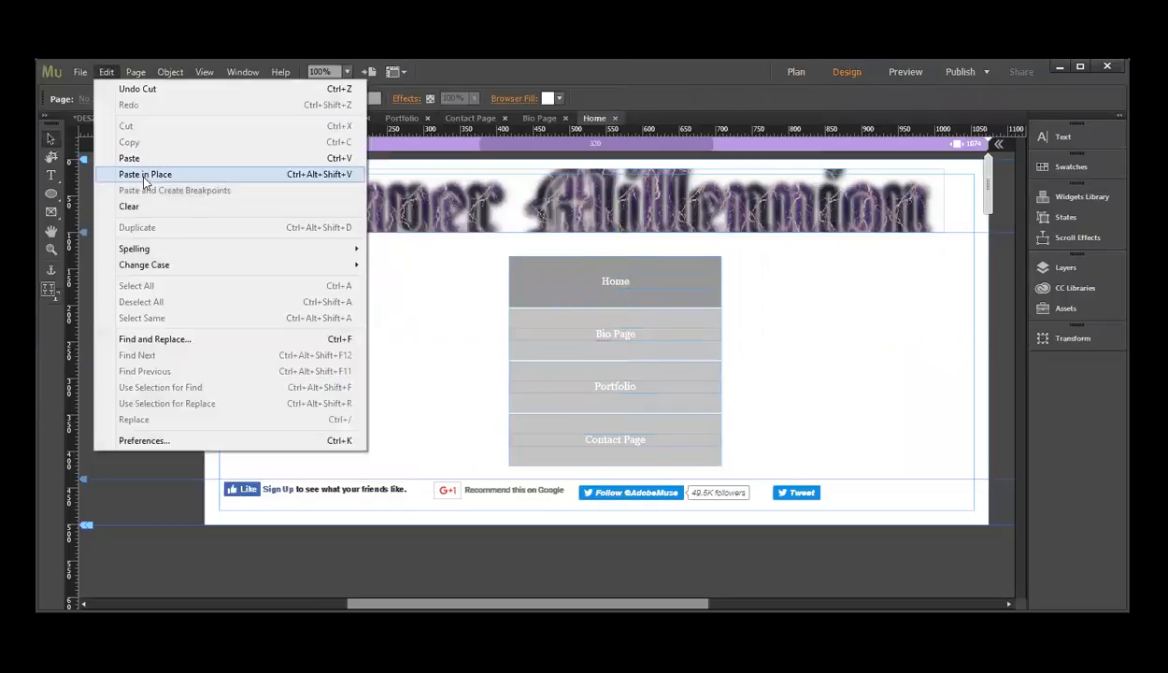
pyautogui.click(145, 176)
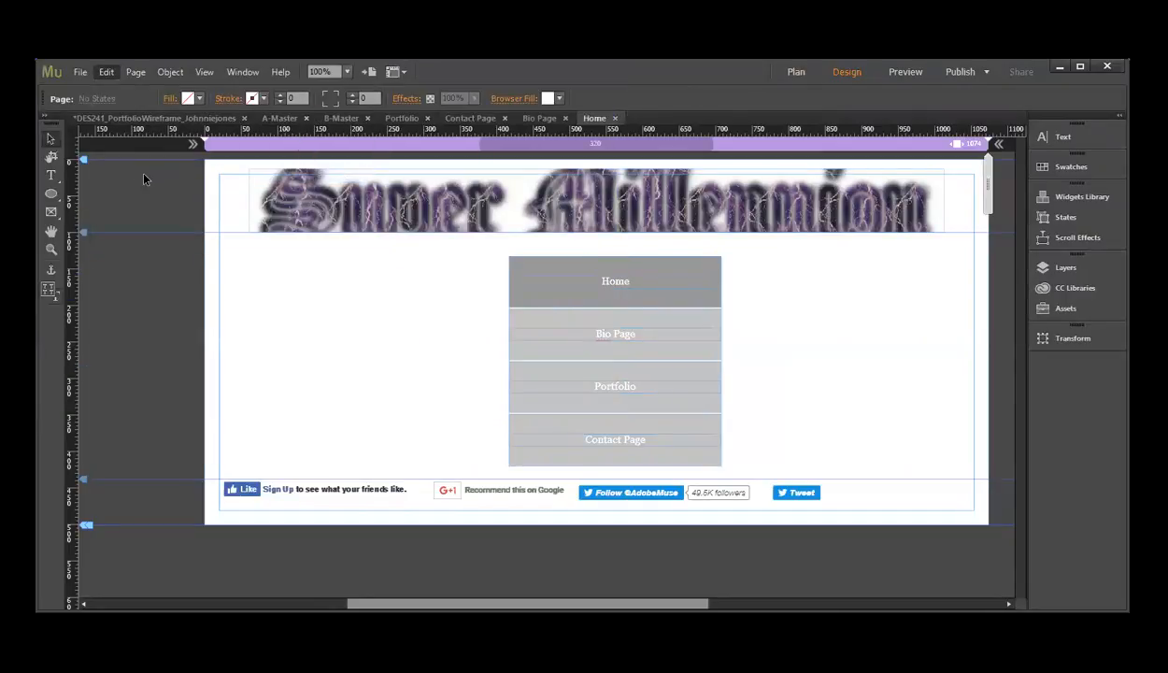
pyautogui.click(458, 395)
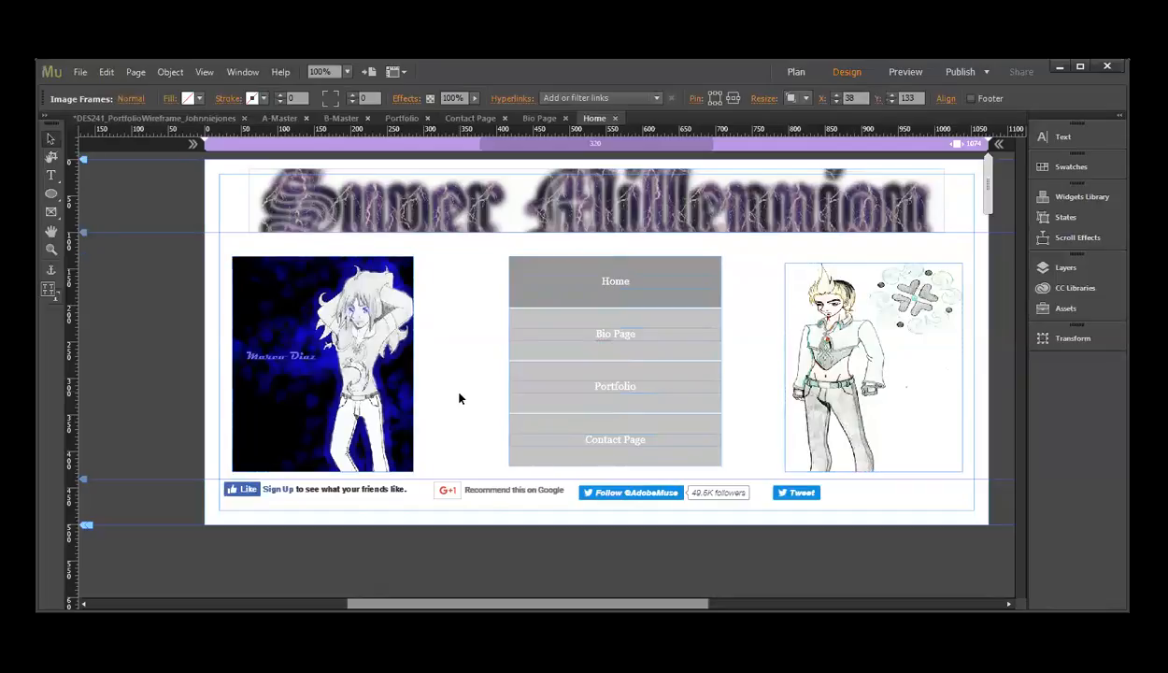
pyautogui.hotkey('ctrl', 's')
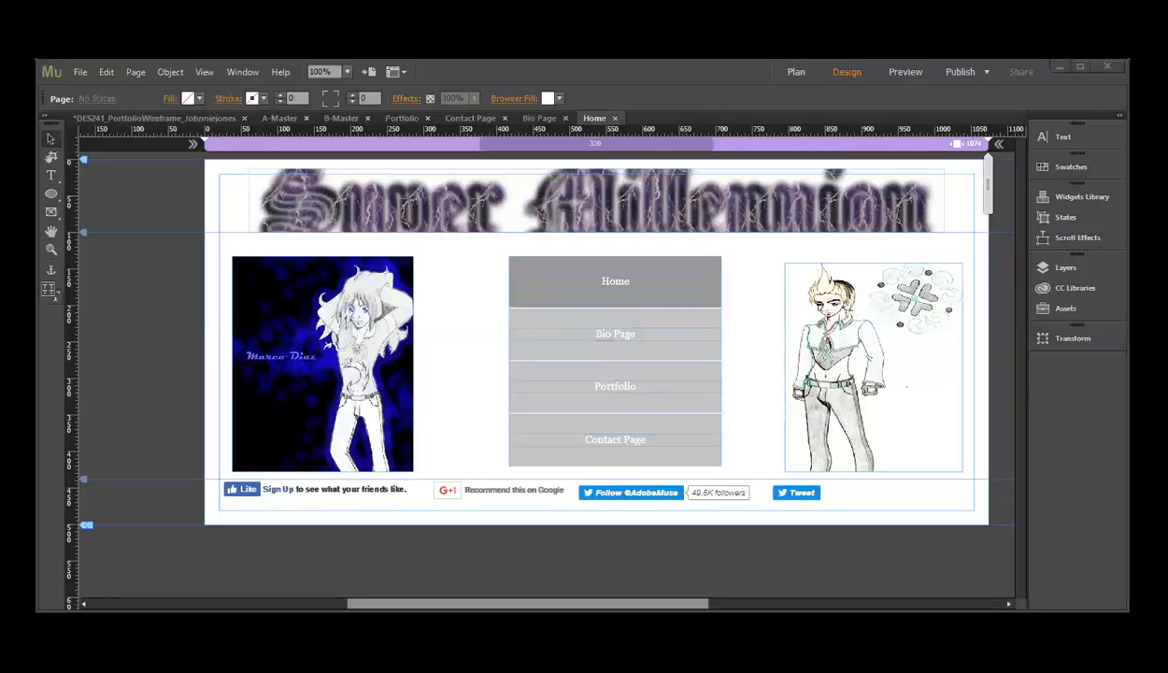
# Step: Save the site under its existing portfolio wireframe file name in the DES241 folder, replacing the old file
pyautogui.click(80, 72)
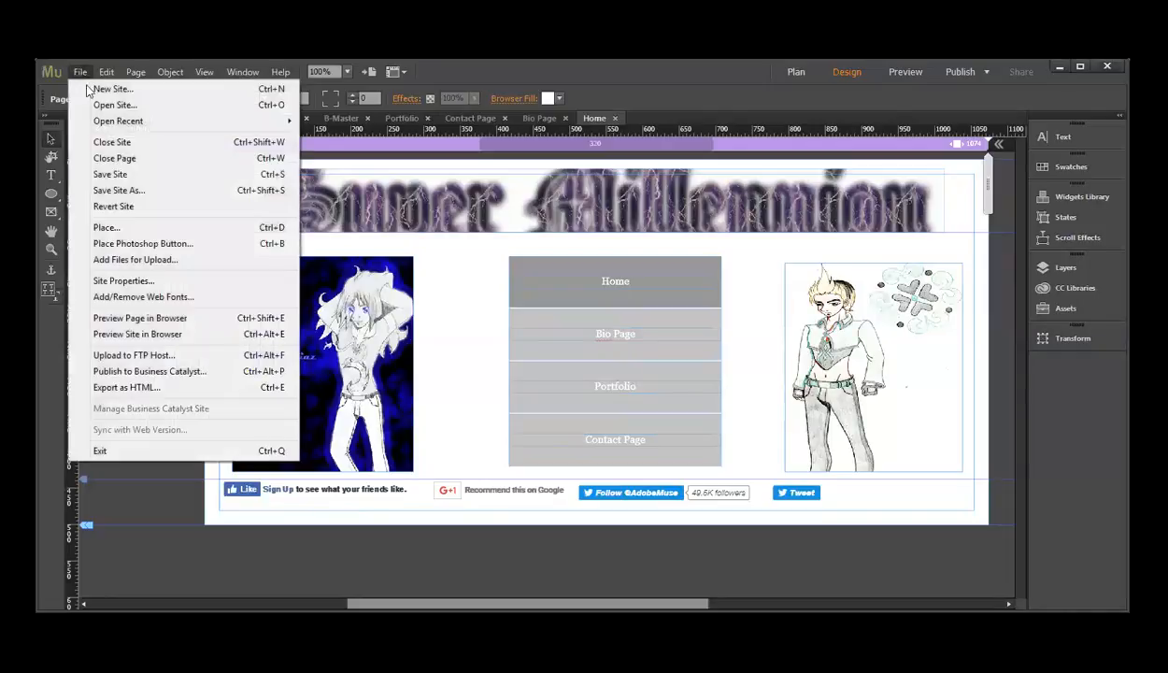
pyautogui.click(150, 190)
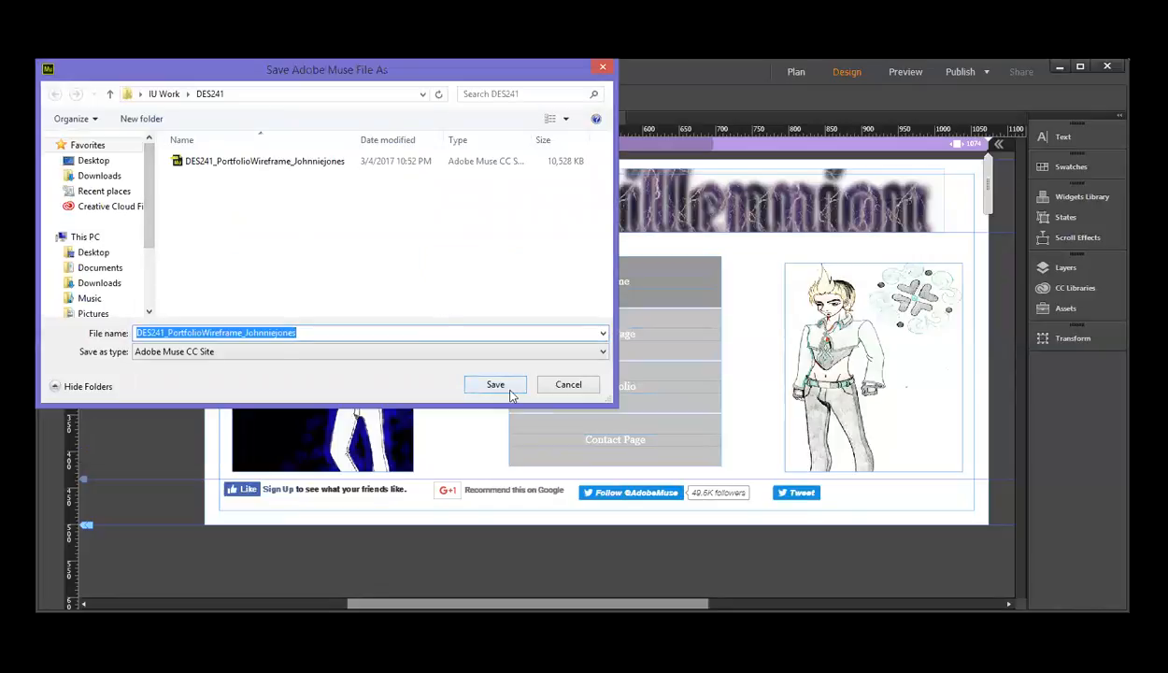
pyautogui.click(509, 391)
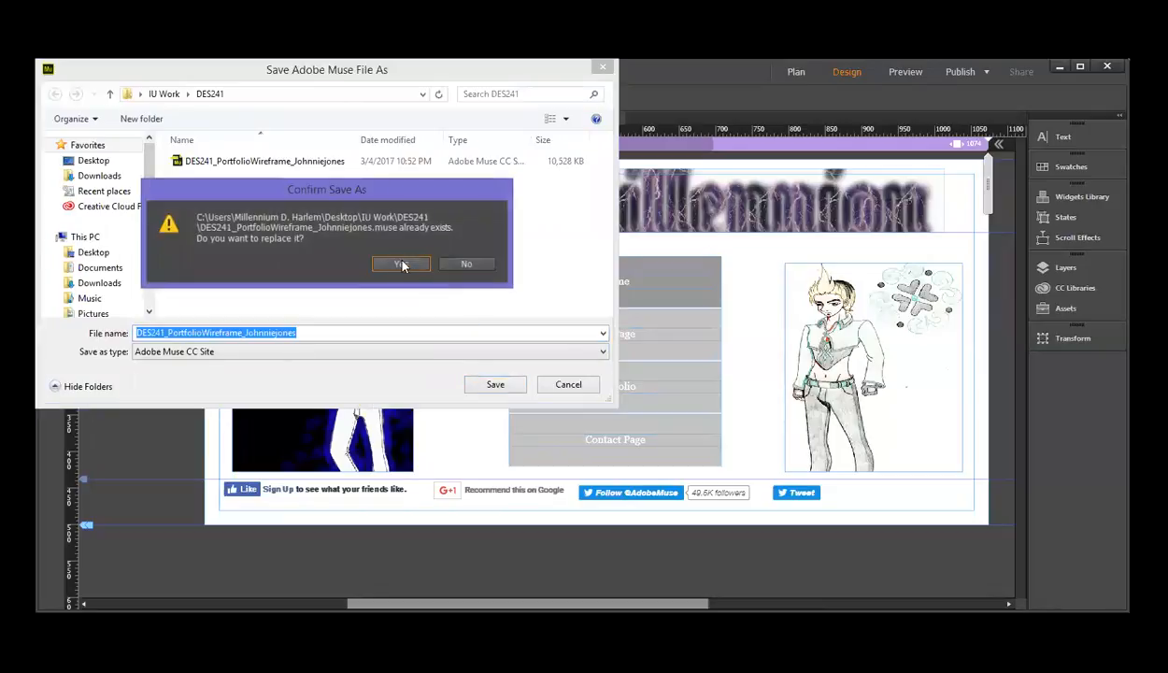
pyautogui.click(402, 265)
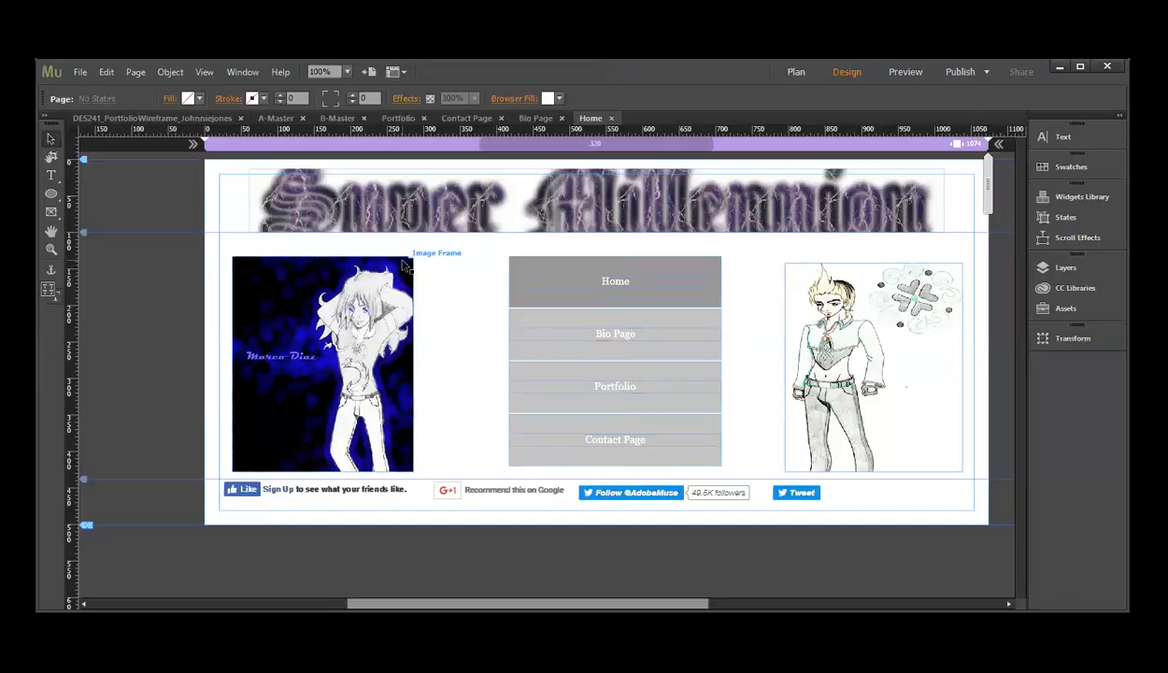
# Step: Save the site as a new Adobe Muse file, changing "Wireframe" to "Website" in the file name
pyautogui.click(80, 72)
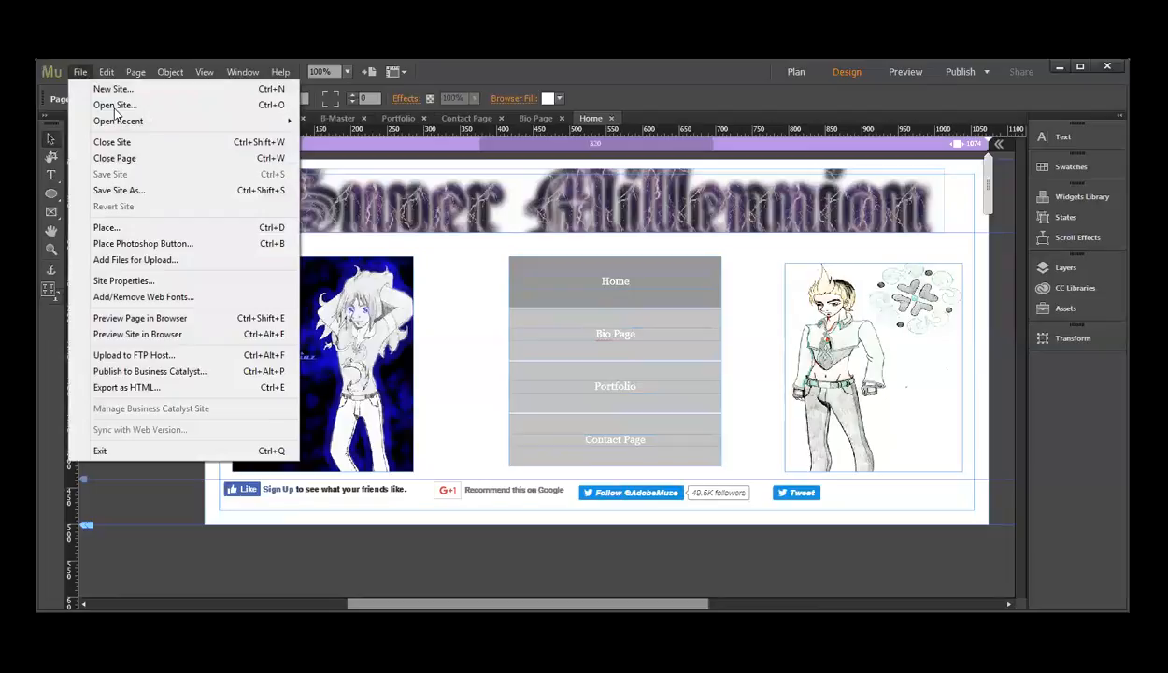
pyautogui.click(169, 196)
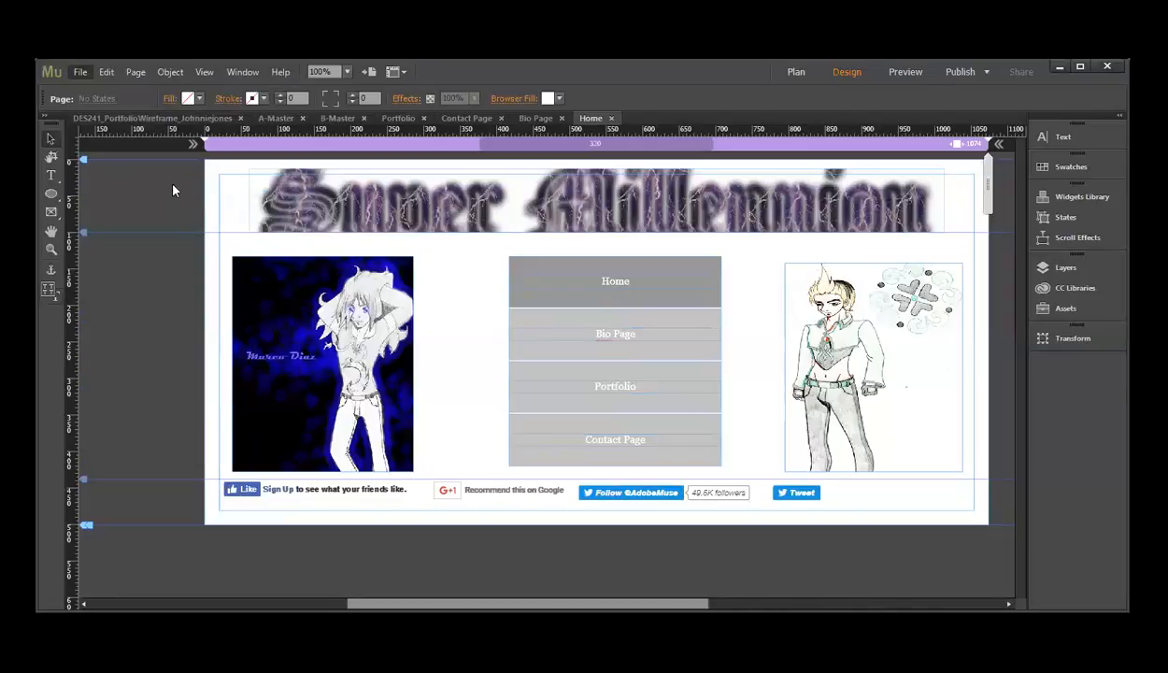
pyautogui.click(600, 353)
pyautogui.click(600, 354)
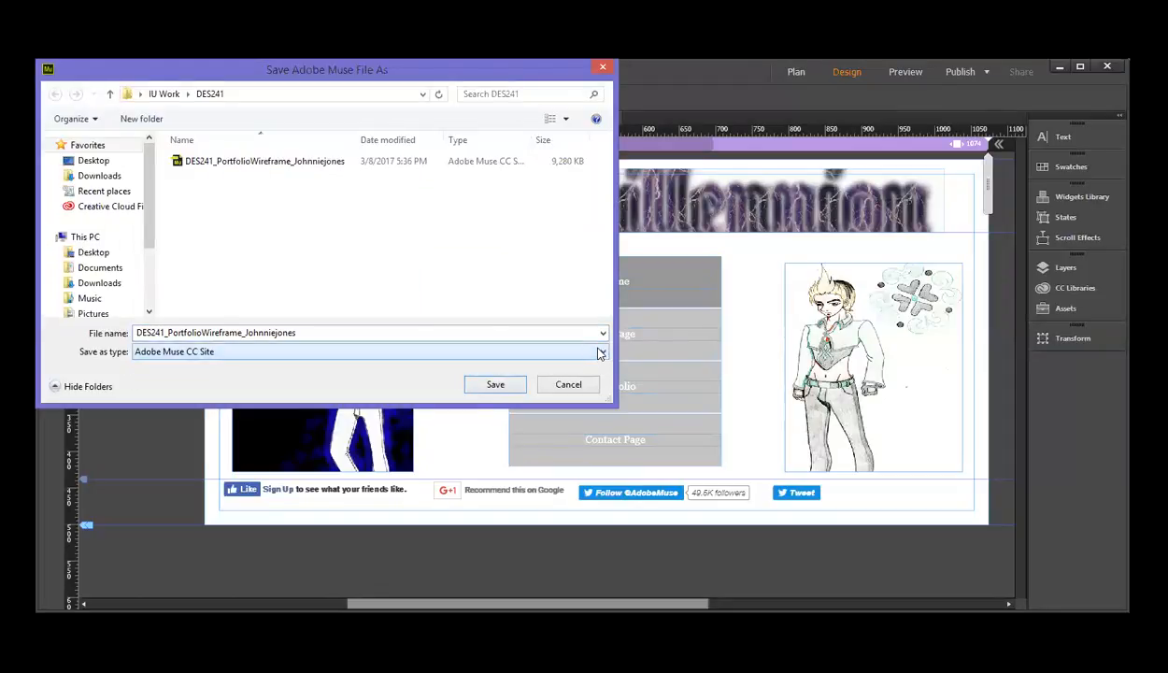
pyautogui.doubleClick(241, 331)
pyautogui.click(241, 332)
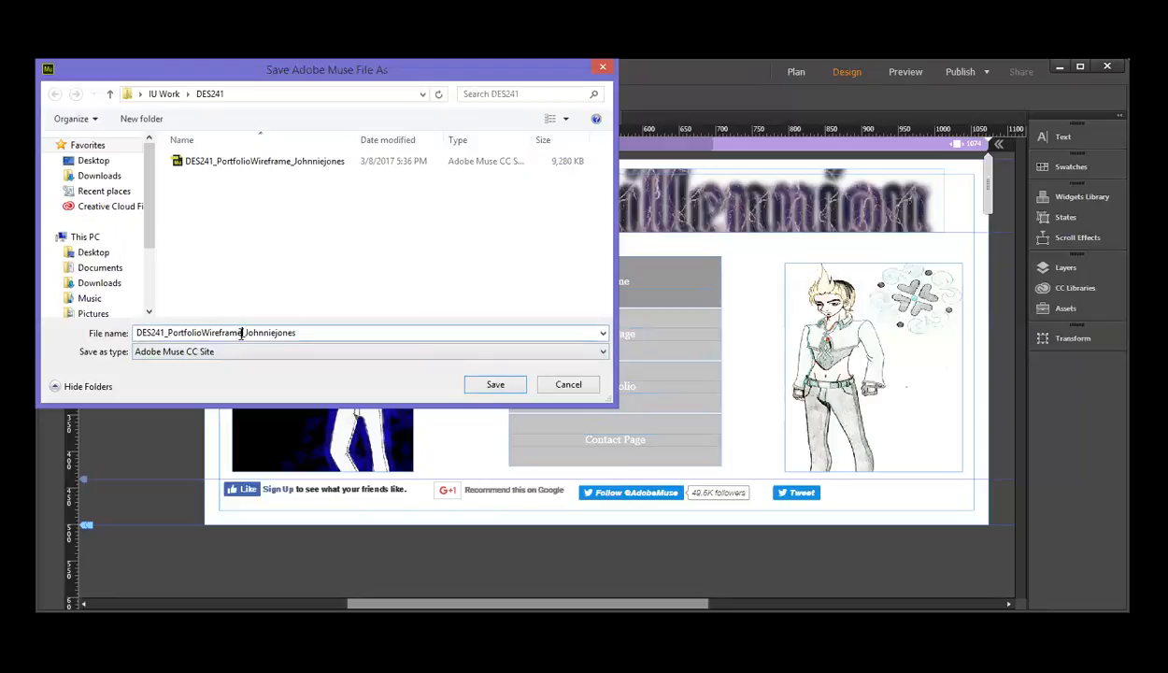
pyautogui.press('BackSpace')
pyautogui.press('BackSpace')
pyautogui.press('BackSpace')
pyautogui.press('BackSpace')
pyautogui.press('BackSpace')
pyautogui.press('BackSpace')
pyautogui.press('BackSpace')
pyautogui.press('BackSpace')
pyautogui.write('ebsite')
pyautogui.press('Return')
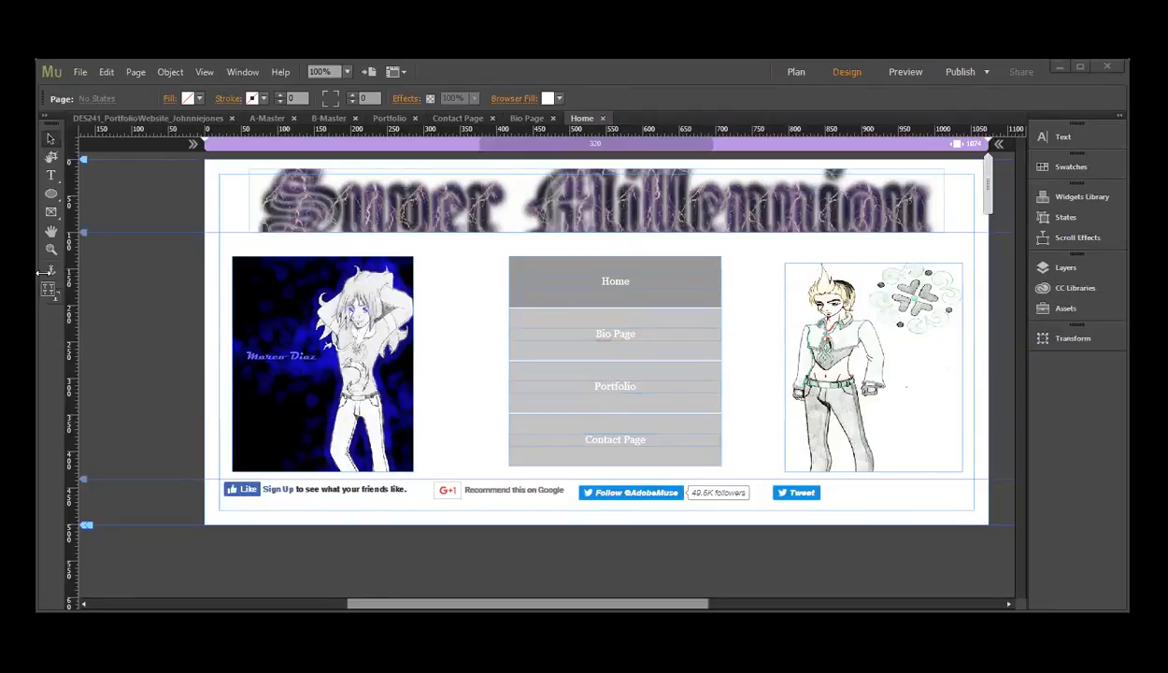
pyautogui.click(80, 72)
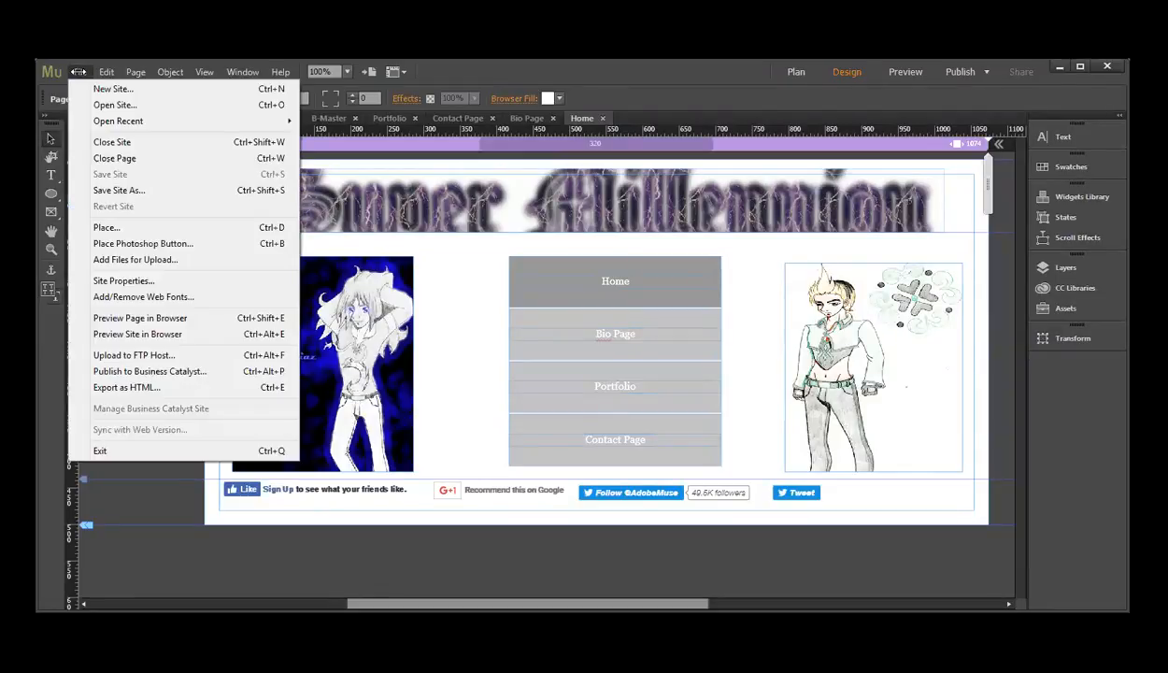
pyautogui.click(103, 104)
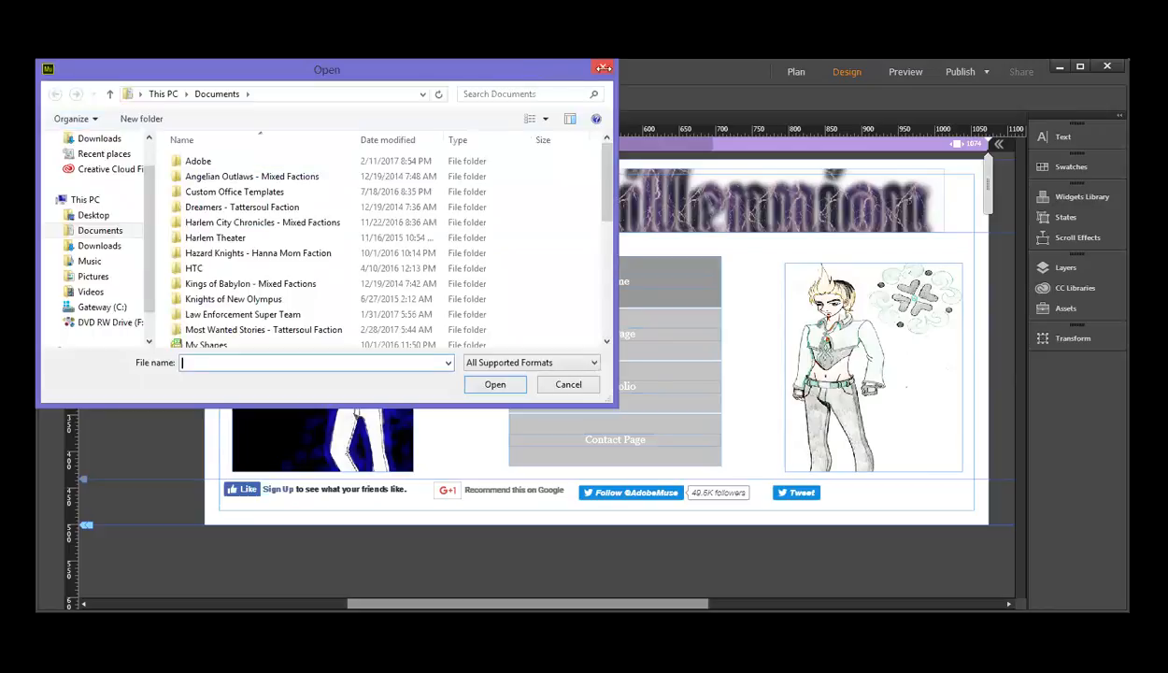
pyautogui.click(598, 67)
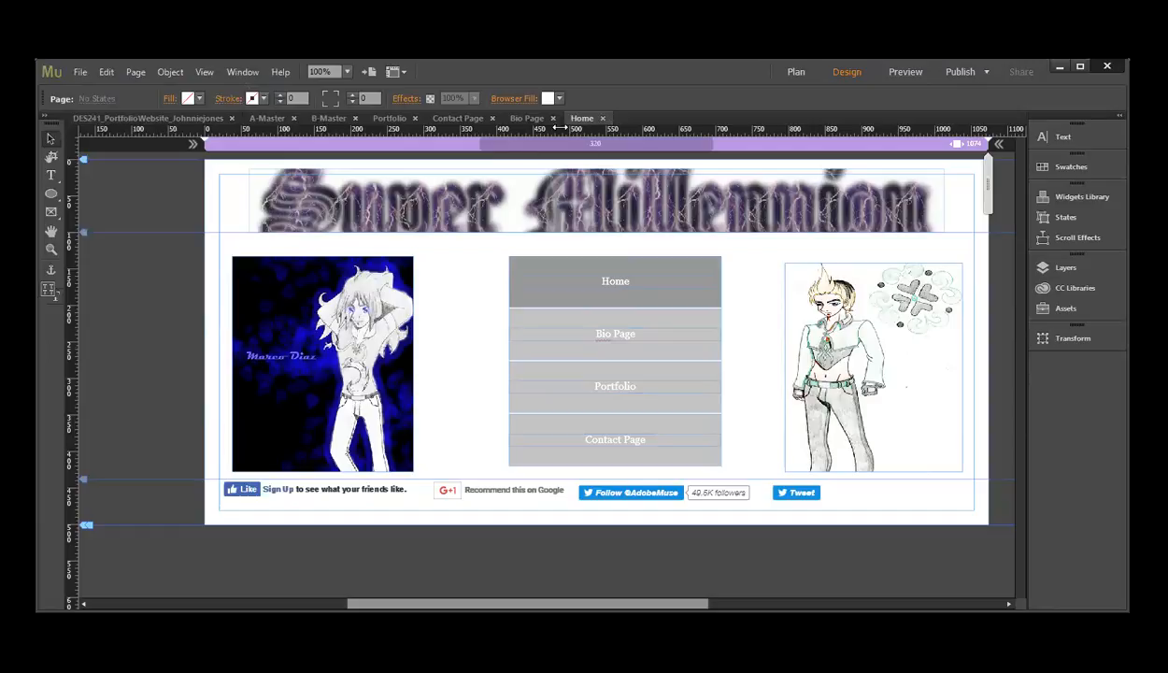
# Step: Return to the site plan and close the portfolio website file
pyautogui.hotkey('ctrl', 'm')
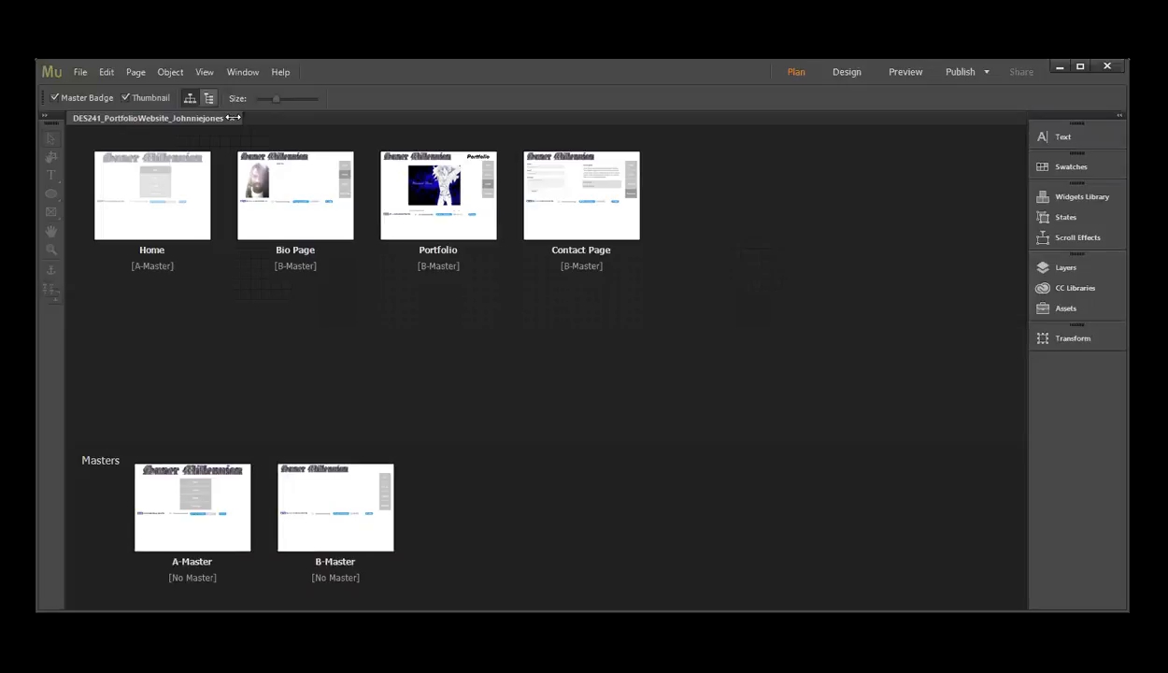
pyautogui.click(233, 117)
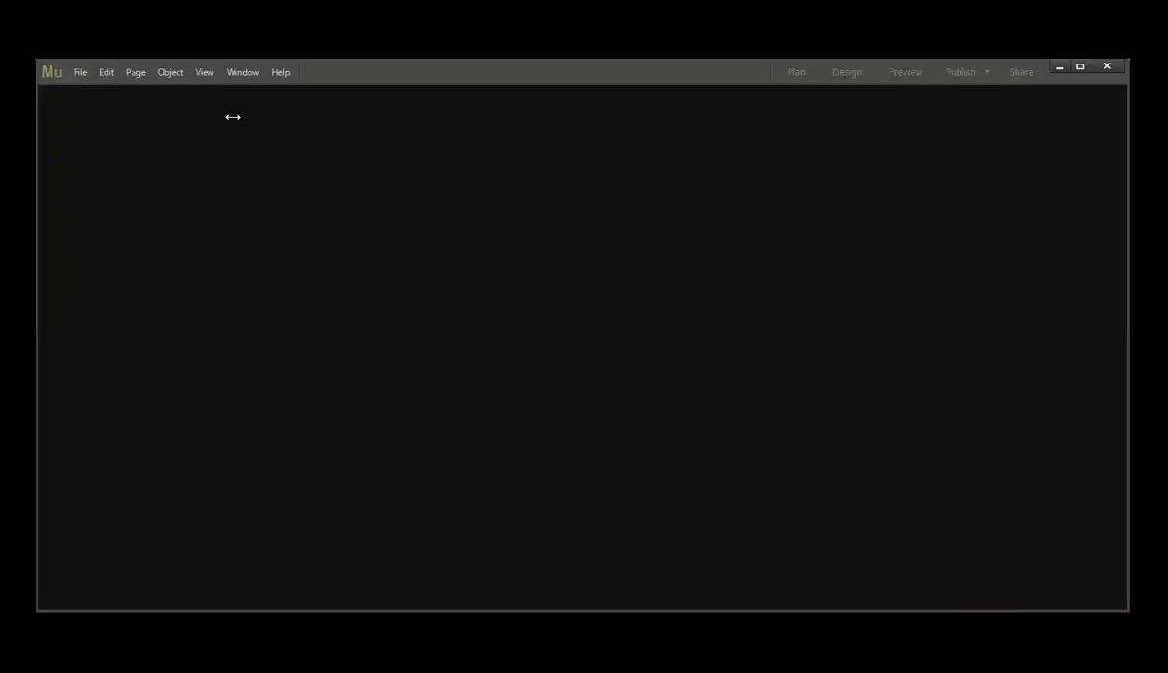